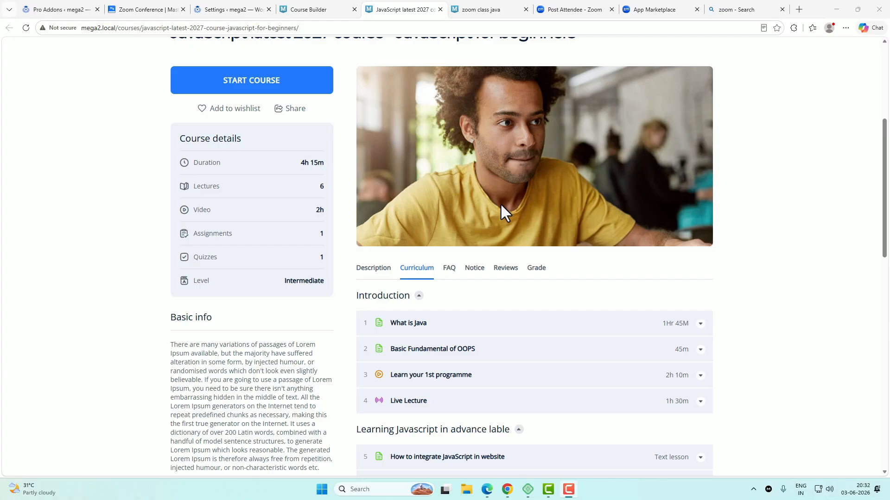
# Step: Review the course curriculum down to the zoom class java lesson, then switch to that lesson's page
pyautogui.scroll(-1, 501, 204)
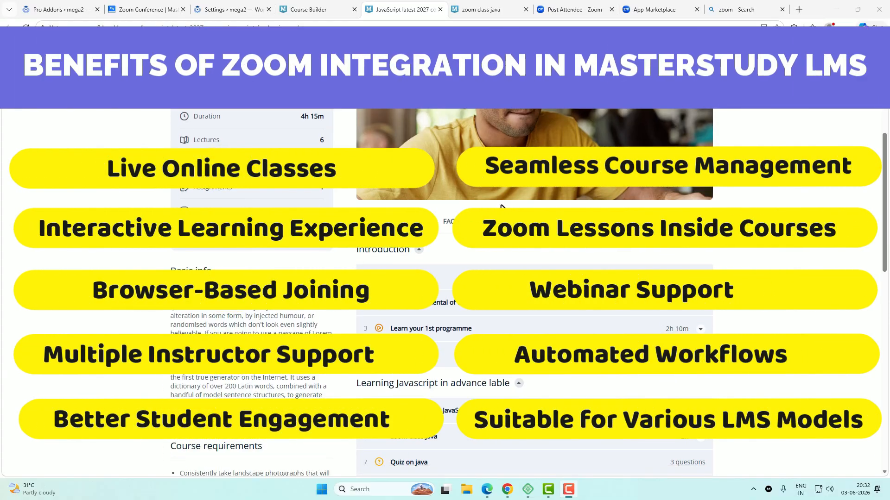
pyautogui.scroll(-1, 501, 205)
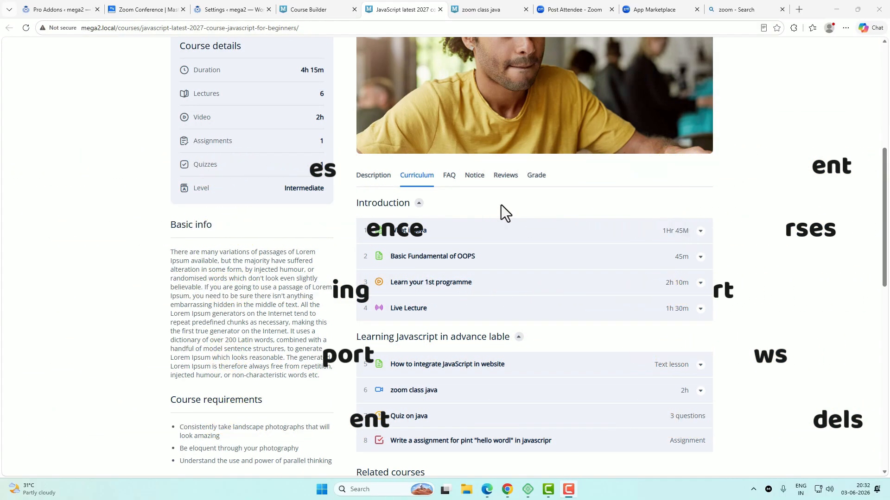
pyautogui.scroll(-1, 501, 205)
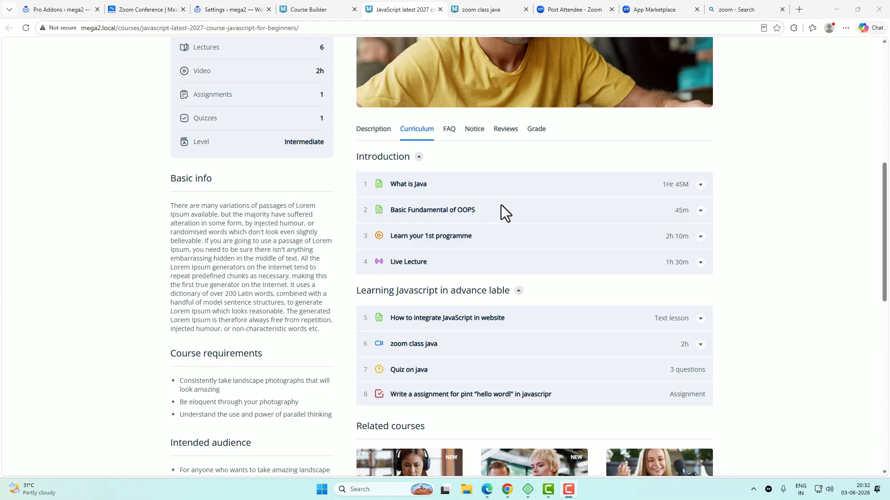
pyautogui.scroll(-1, 500, 206)
pyautogui.scroll(-1, 501, 205)
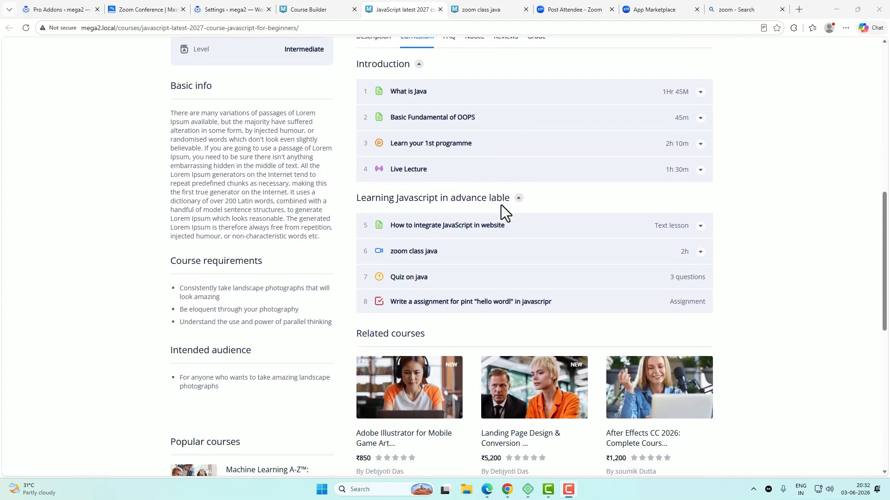
pyautogui.scroll(-3, 501, 204)
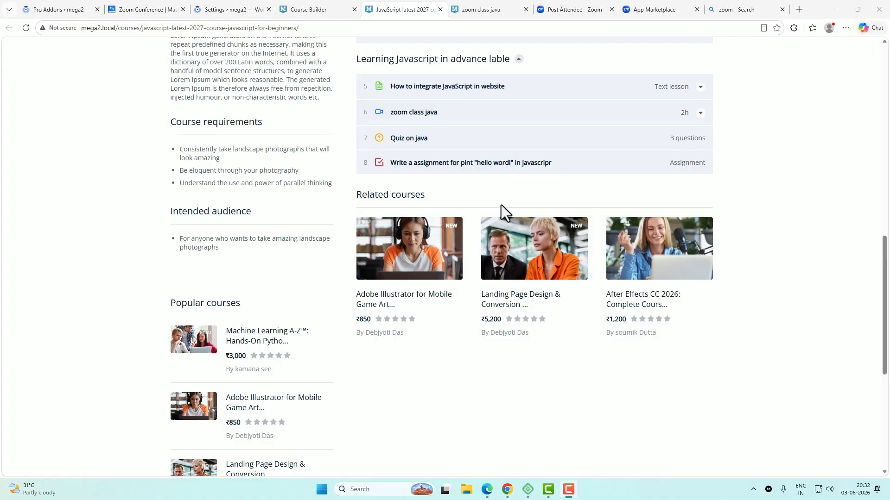
pyautogui.scroll(-1, 501, 210)
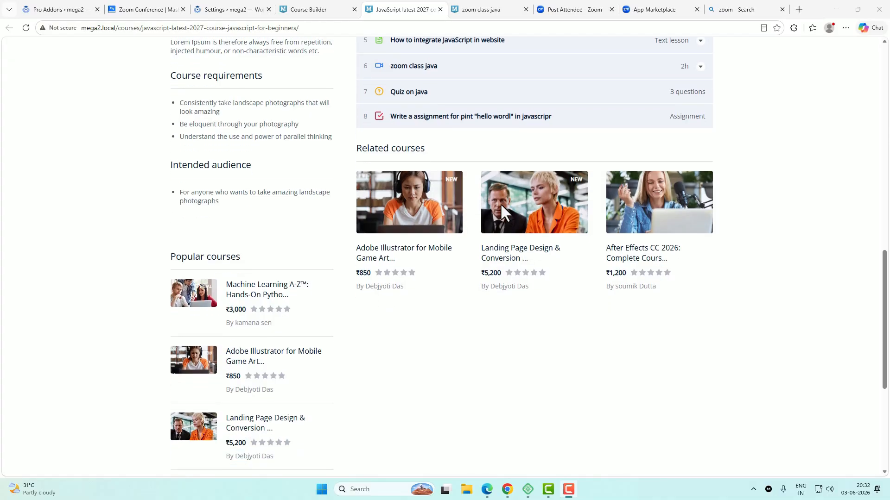
pyautogui.scroll(-2, 501, 205)
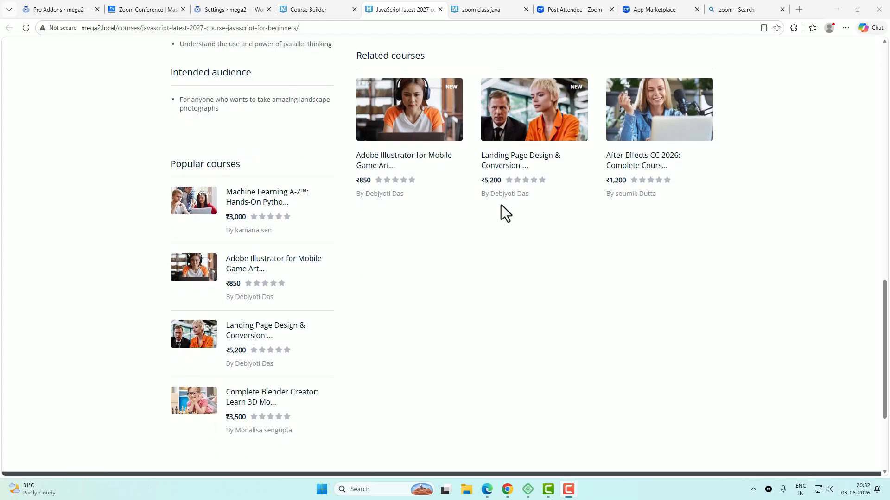
pyautogui.scroll(-2, 501, 204)
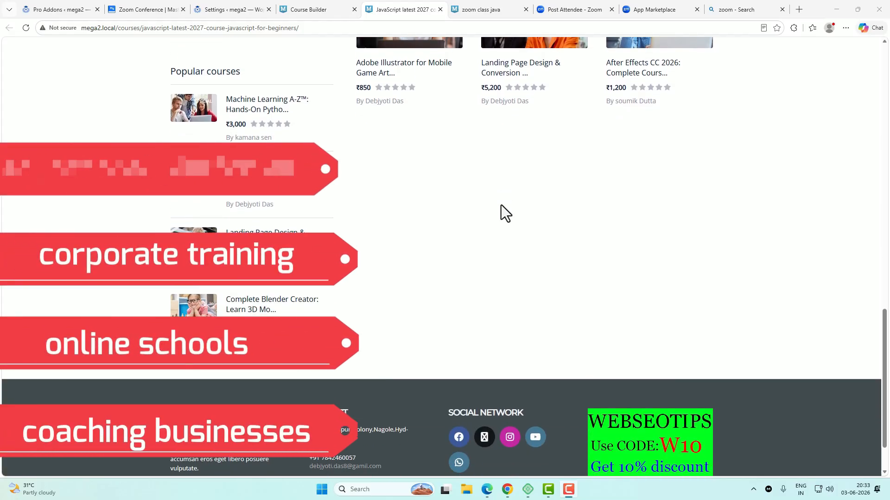
pyautogui.hotkey('ctrl', 'Tab')
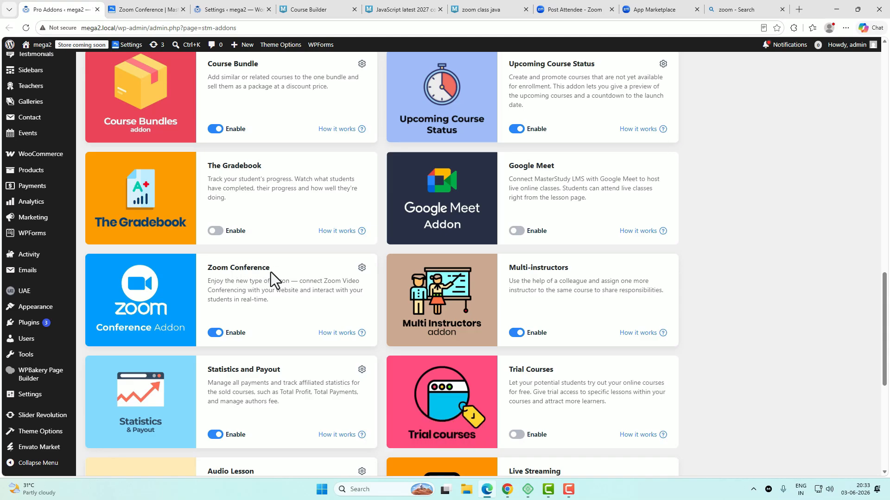
# Step: Check the Zoom docs, Zoom settings, lesson editor and the lesson's June 5, 2026 3:15 pm countdown
pyautogui.click(144, 12)
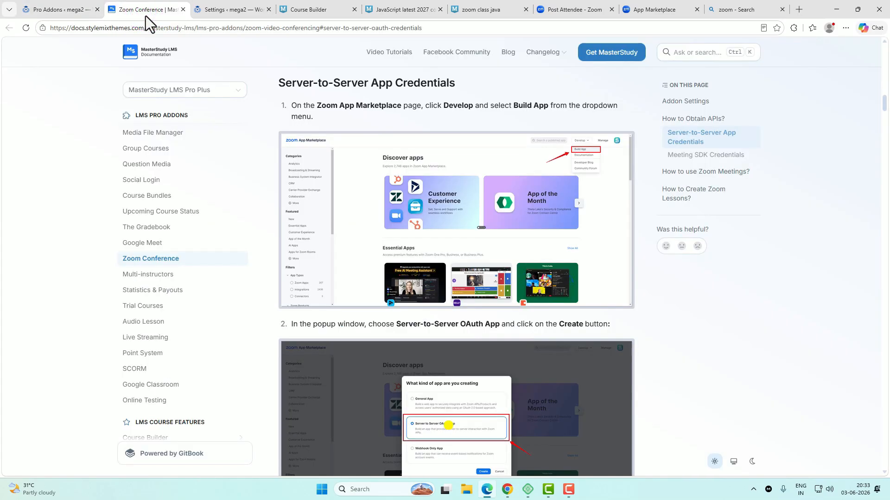
pyautogui.moveTo(218, 12)
pyautogui.click(227, 11)
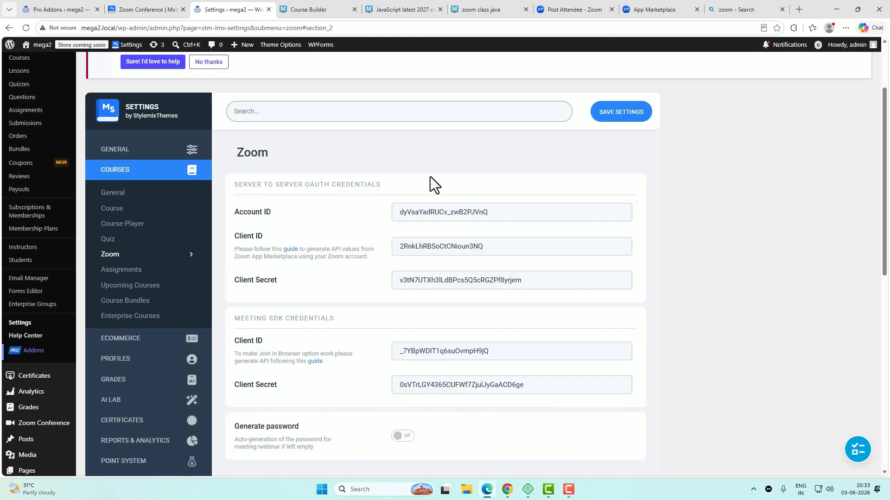
pyautogui.click(323, 9)
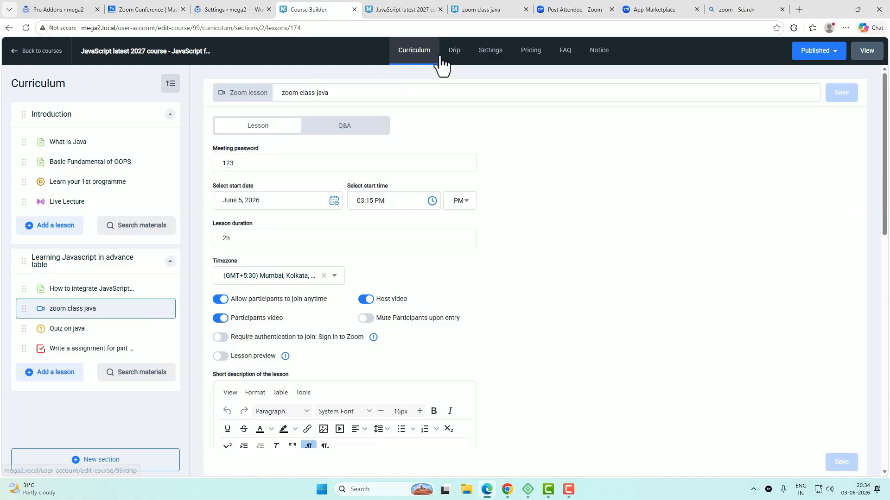
pyautogui.click(486, 10)
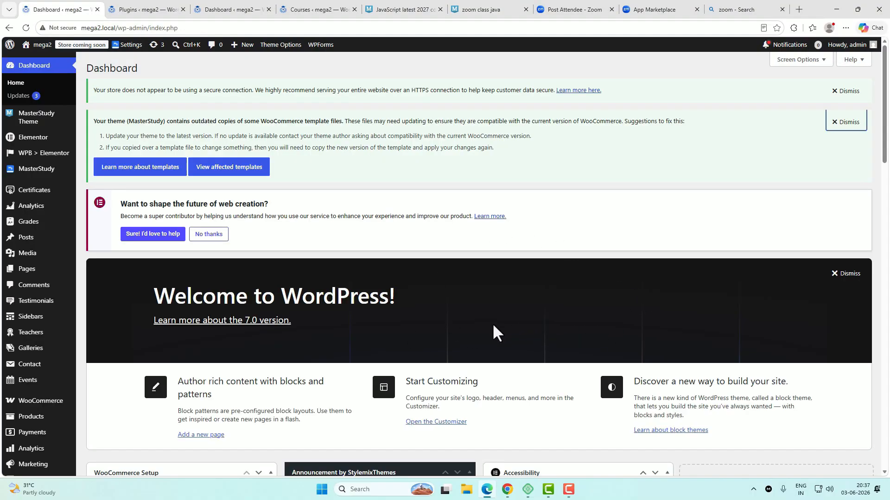
# Step: In Installed Plugins, tick the active MasterStudy LMS 3.7.33 and PRO Plus 4.8.20 rows
pyautogui.moveTo(32, 179)
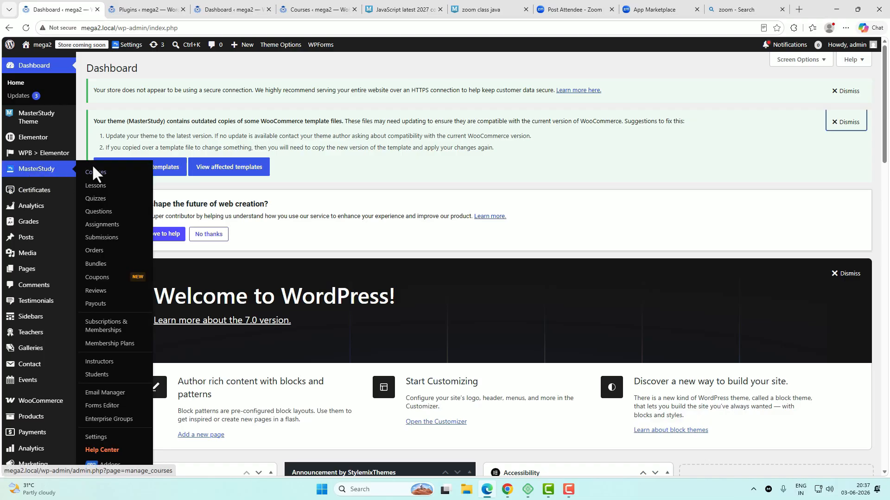
pyautogui.click(135, 8)
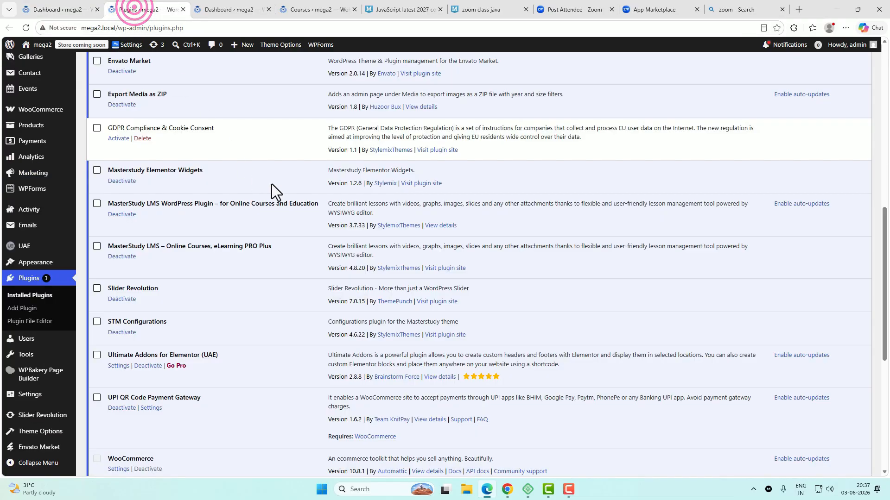
pyautogui.scroll(-2, 279, 324)
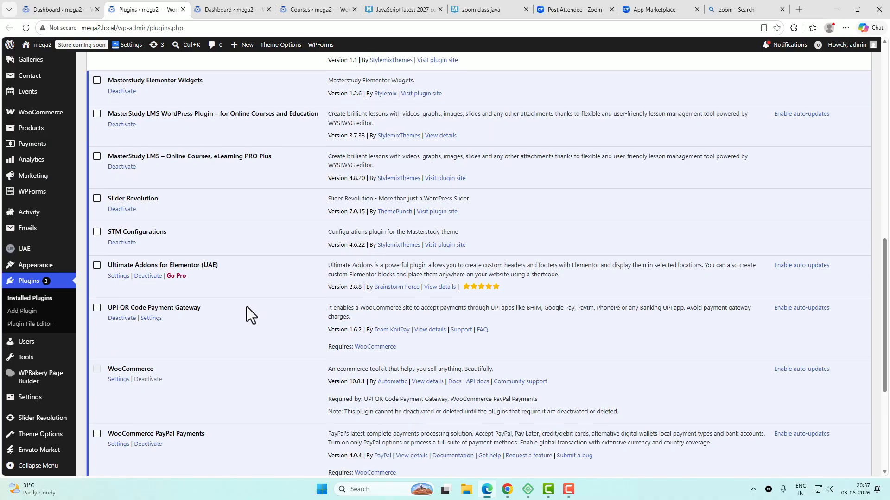
pyautogui.scroll(1, 246, 307)
pyautogui.click(97, 157)
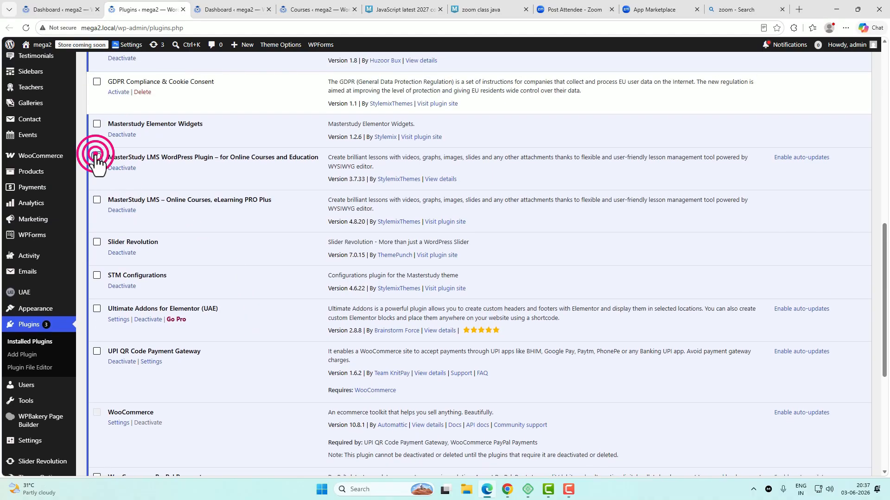
pyautogui.click(97, 200)
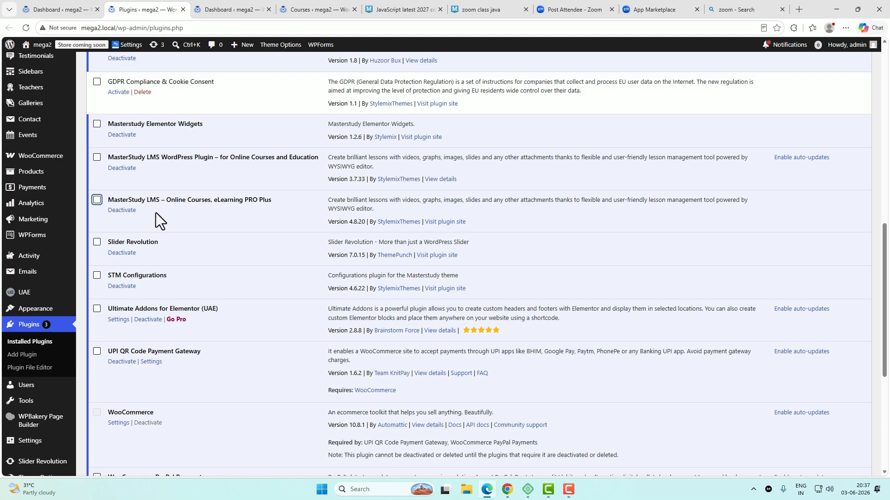
pyautogui.scroll(3, 269, 224)
pyautogui.scroll(2, 268, 227)
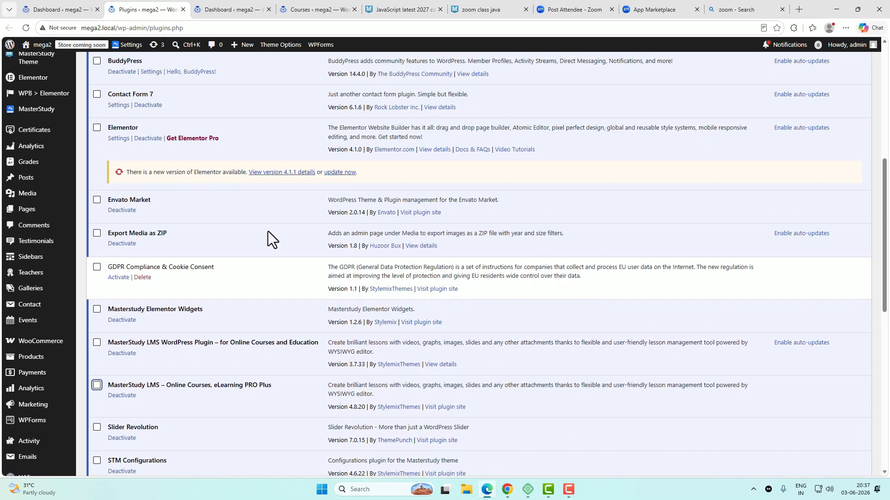
pyautogui.scroll(4, 263, 231)
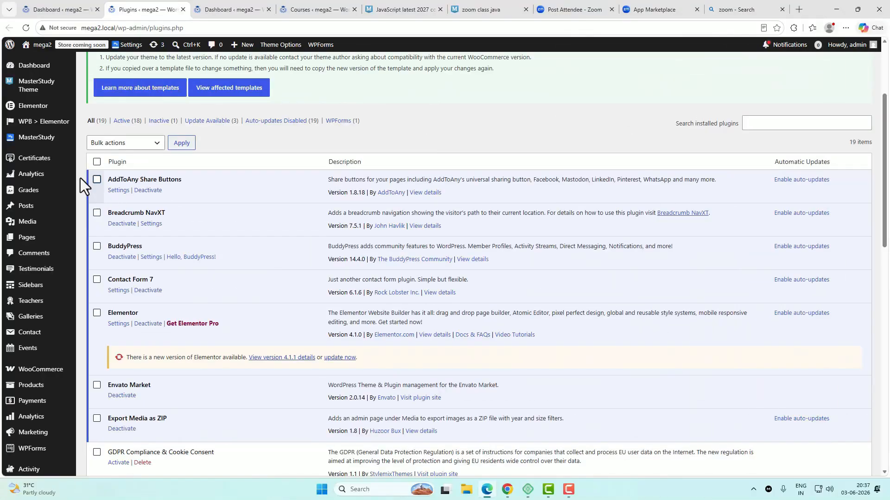
pyautogui.moveTo(52, 145)
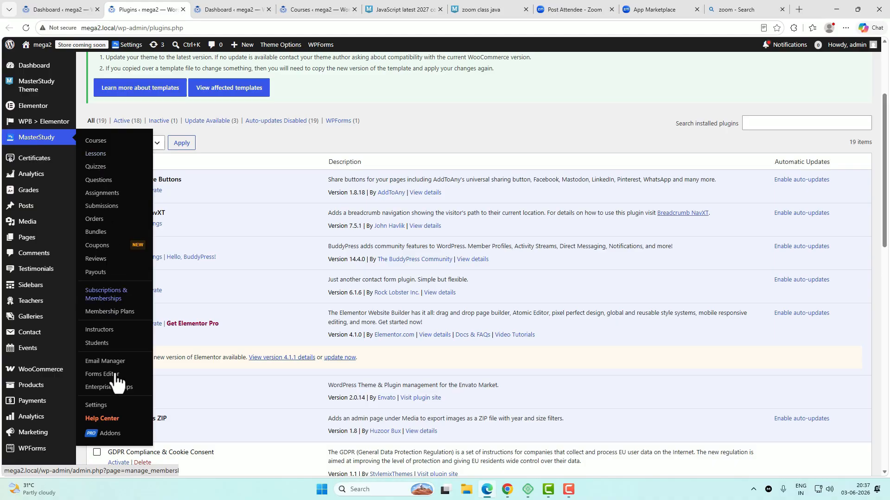
# Step: On MasterStudy's Pro Addons page, switch the Zoom Conference addon to Enabled
pyautogui.click(111, 436)
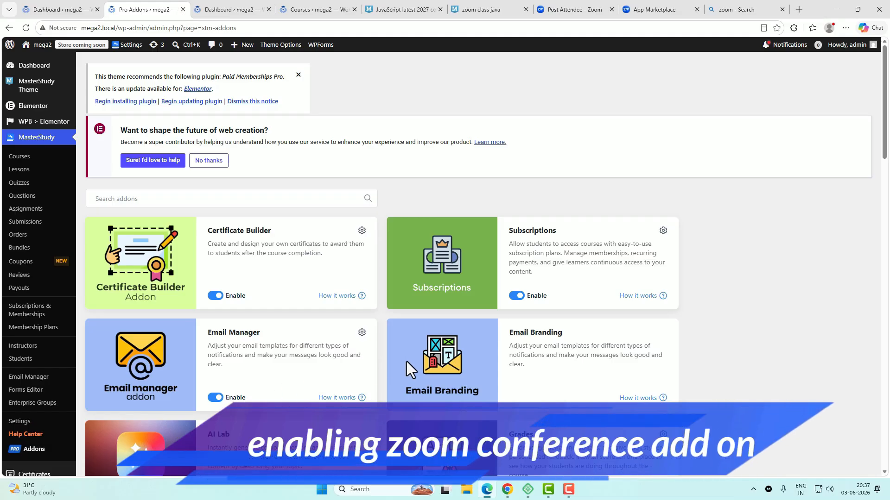
pyautogui.scroll(-5, 407, 362)
pyautogui.scroll(-14, 406, 368)
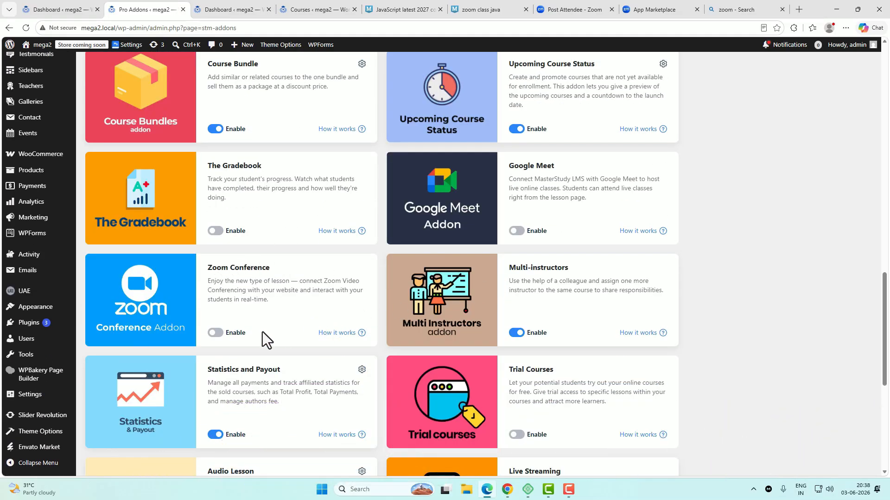
pyautogui.click(216, 333)
pyautogui.scroll(8, 220, 333)
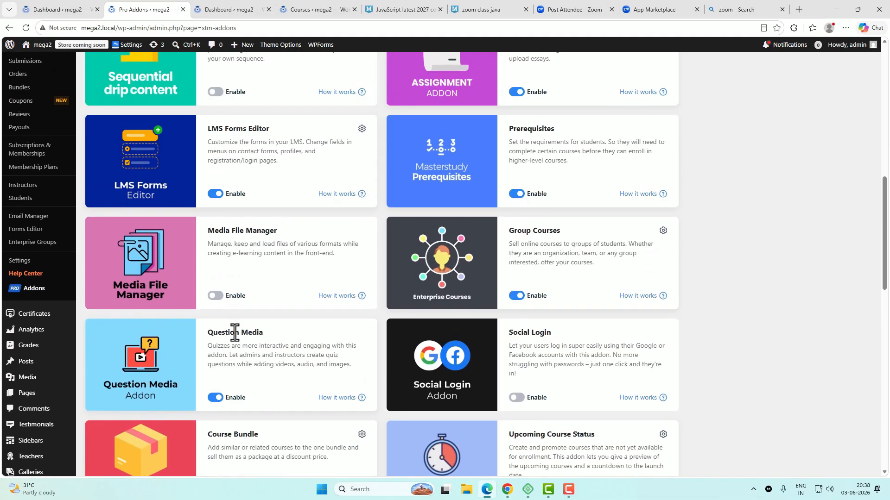
pyautogui.click(21, 262)
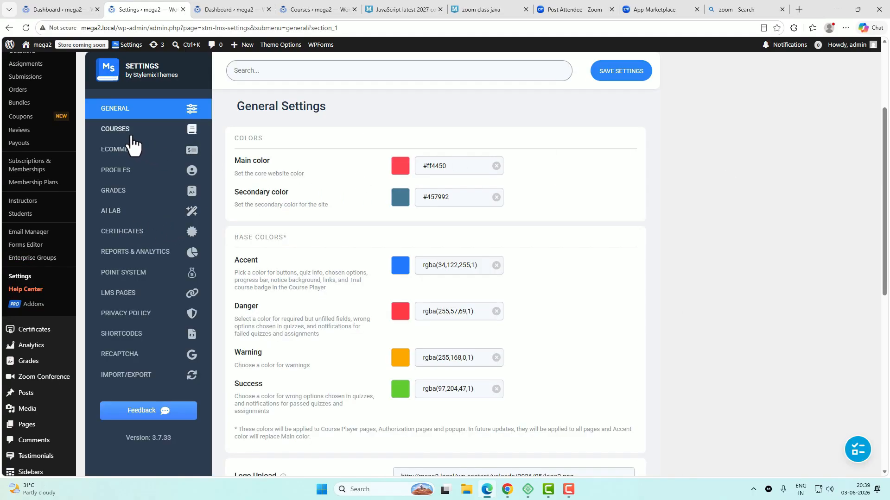
# Step: Show the empty COURSES > Zoom settings and open the Zoom API guide linked under Client ID
pyautogui.click(124, 132)
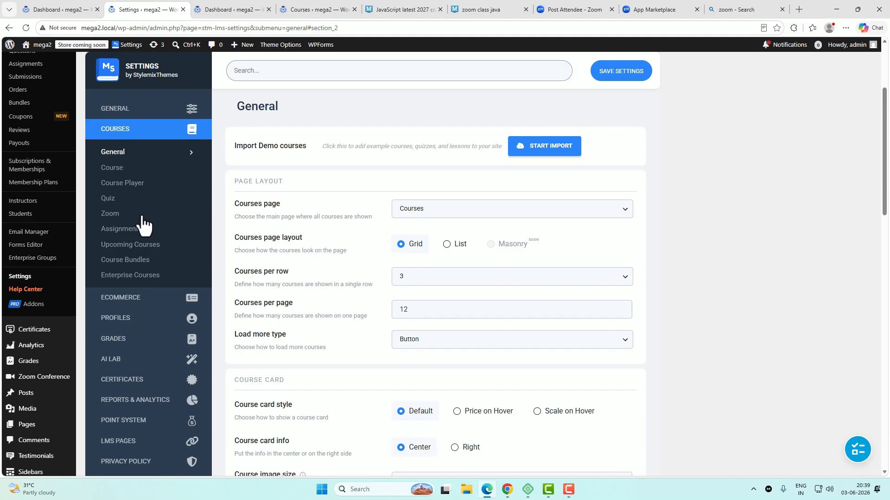
pyautogui.click(107, 217)
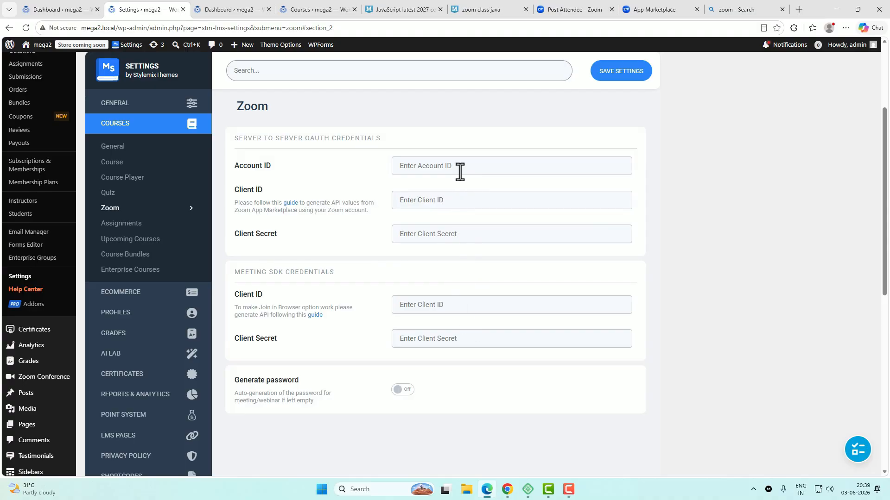
pyautogui.click(288, 204)
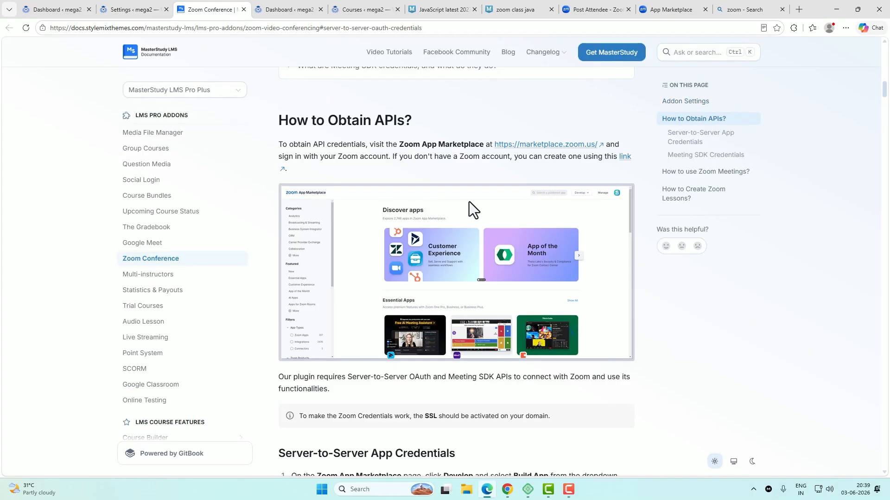
# Step: Open the marketplace.zoom.us link from 'How to Obtain APIs?' in a new tab
pyautogui.rightClick(538, 147)
pyautogui.click(561, 157)
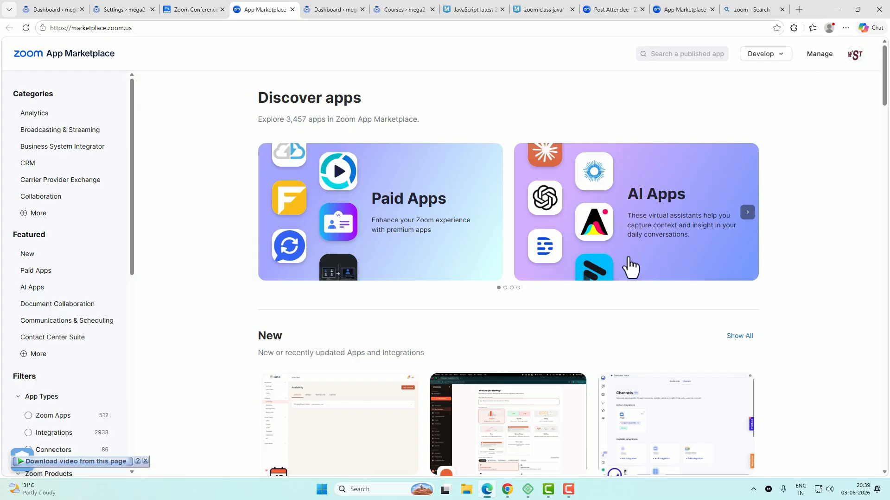
# Step: Build a Server to Server OAuth App in Zoom App Marketplace named masterstudy2
pyautogui.click(779, 55)
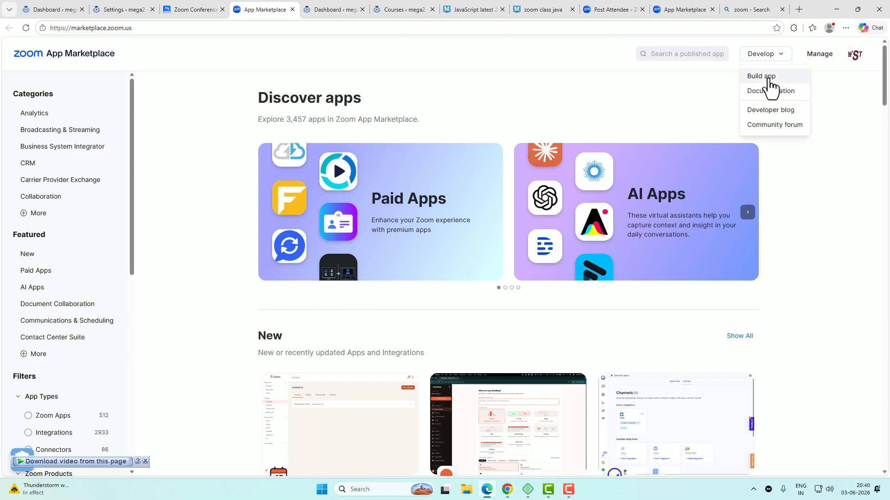
pyautogui.click(769, 79)
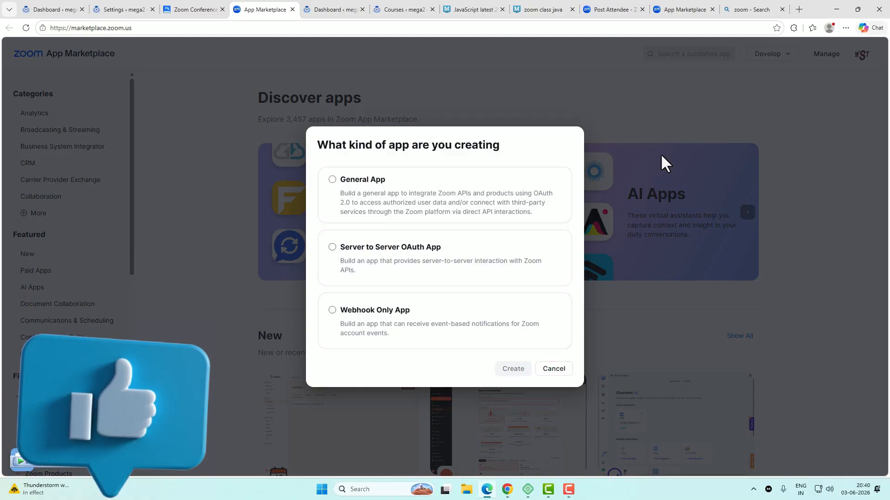
pyautogui.click(429, 255)
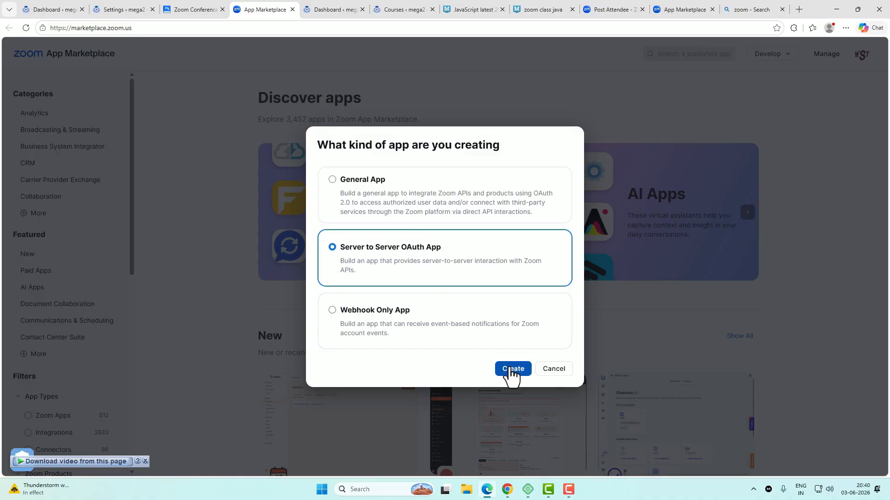
pyautogui.click(510, 369)
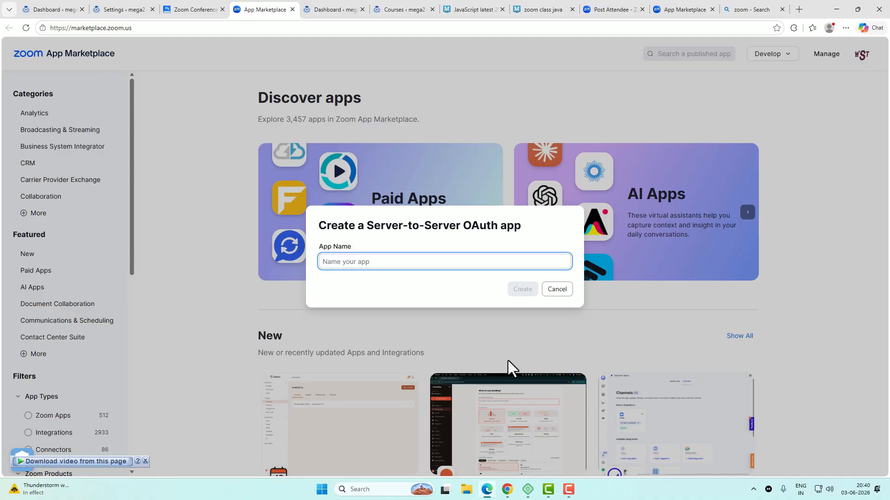
pyautogui.write('masterstudy2')
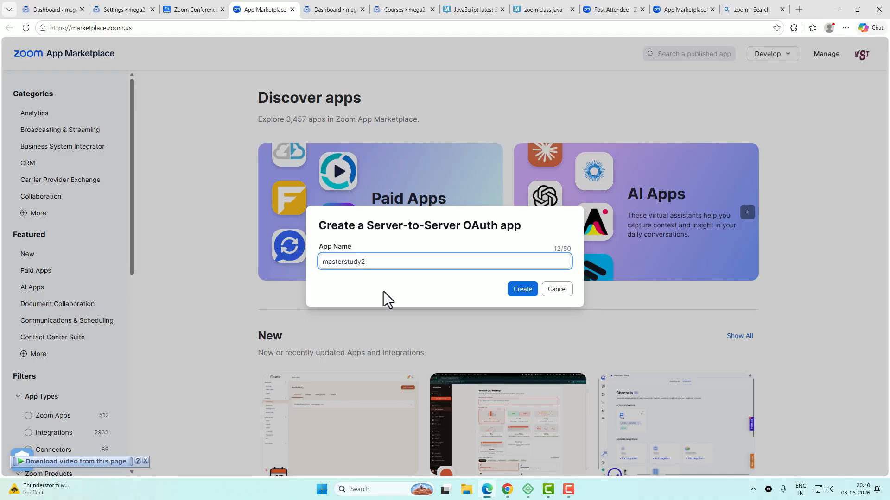
pyautogui.click(515, 292)
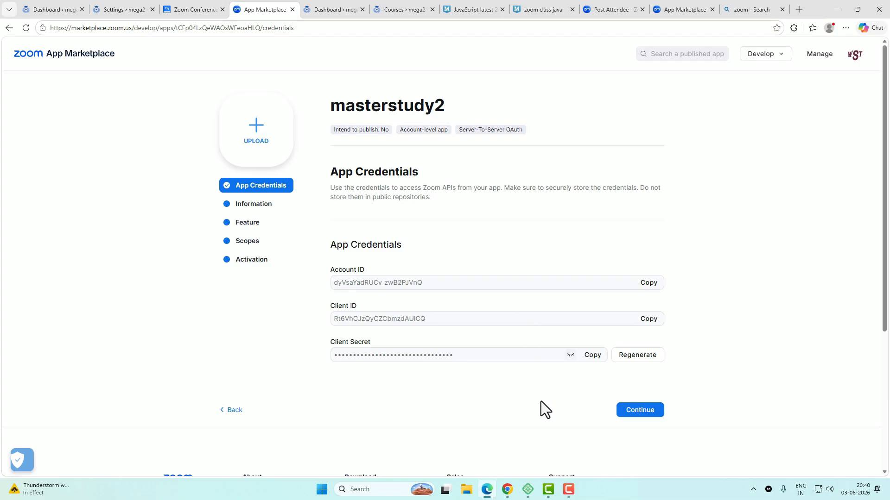
# Step: On masterstudy2's Information step, enter the short description 'Zoom integration in MasterStudy LMS'
pyautogui.click(654, 410)
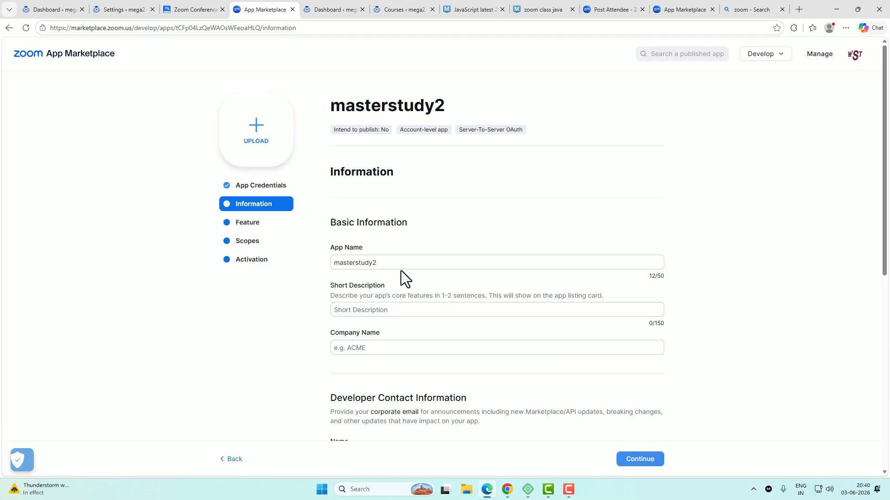
pyautogui.scroll(-2, 421, 262)
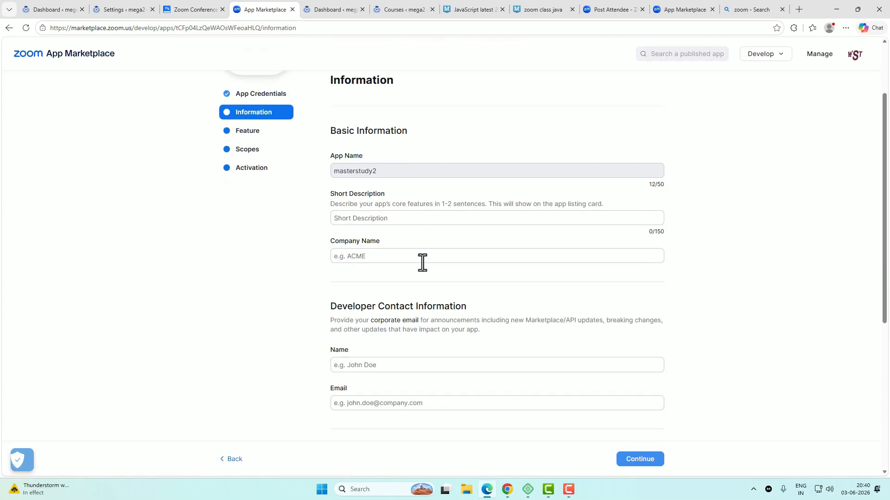
pyautogui.click(397, 172)
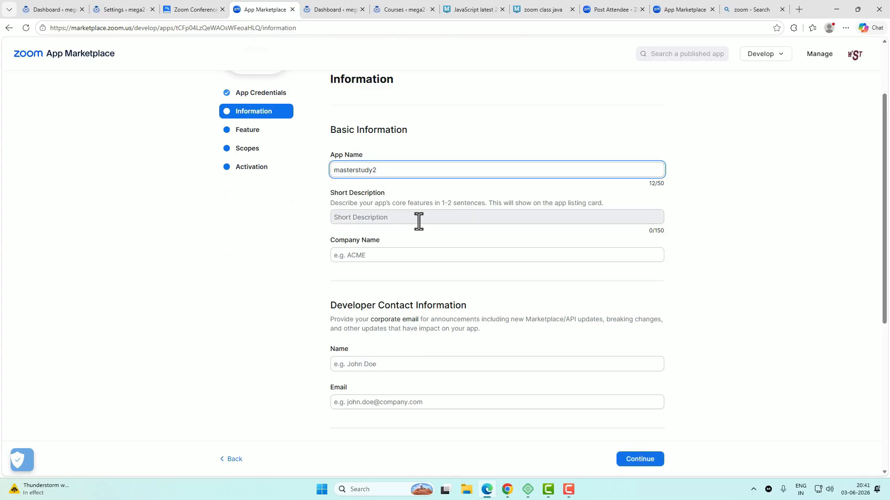
pyautogui.hotkey('alt', 'Tab')
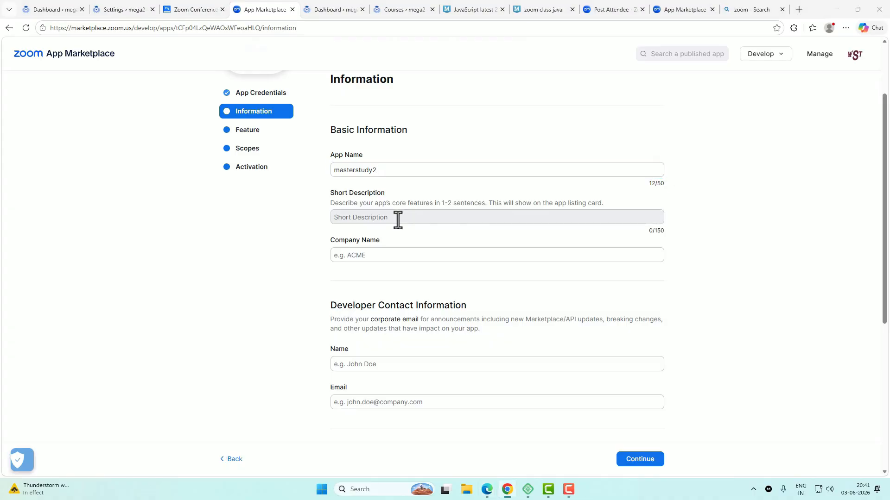
pyautogui.click(392, 218)
pyautogui.write('Zoom integration in MasterStudy LMS')
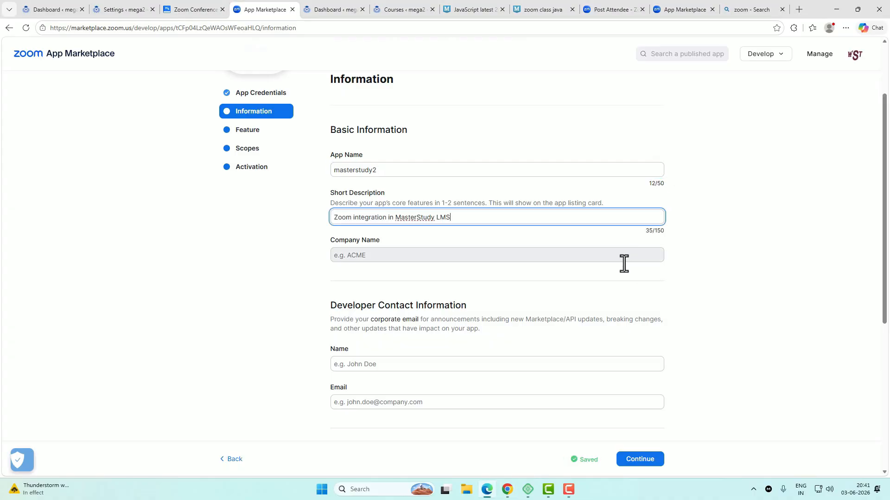
# Step: Fill in company name webseotips and the developer's name and email from saved autofill
pyautogui.click(402, 256)
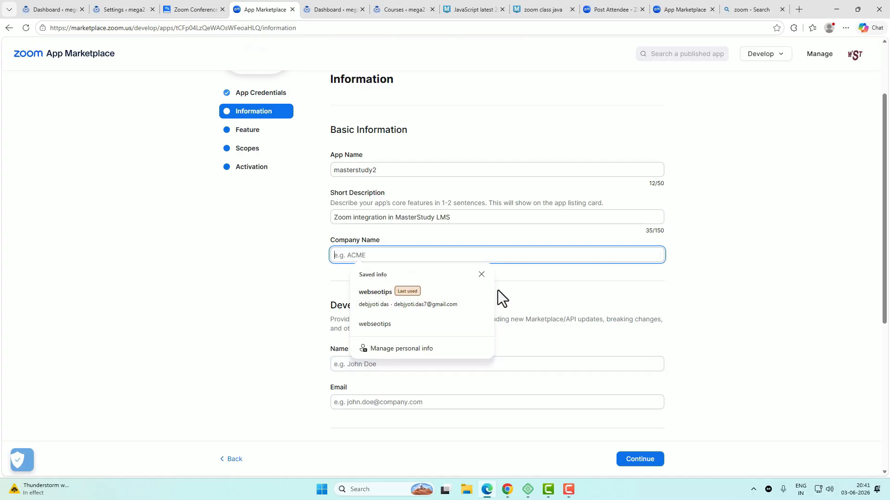
pyautogui.write('webseotips')
pyautogui.click(282, 288)
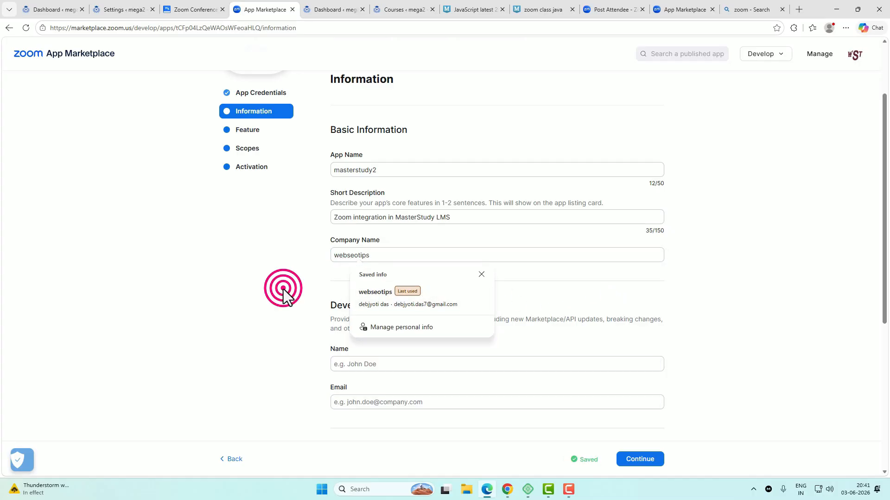
pyautogui.click(383, 363)
pyautogui.click(390, 386)
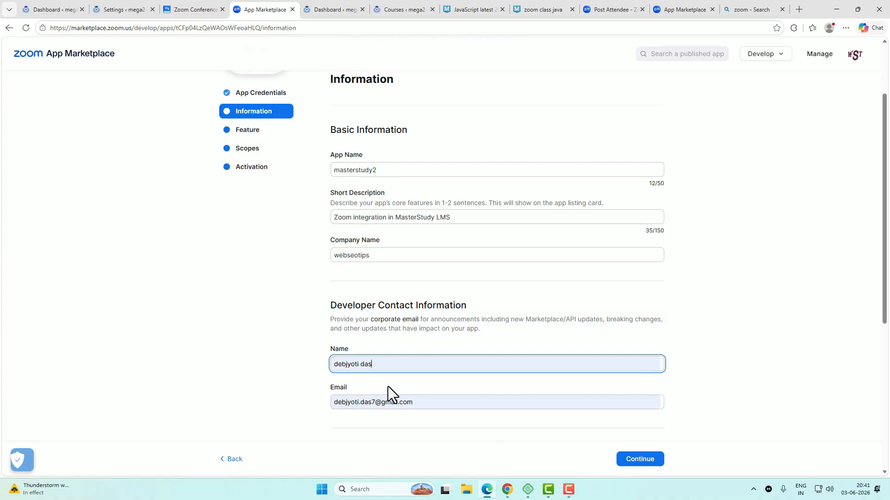
pyautogui.click(424, 365)
pyautogui.click(394, 402)
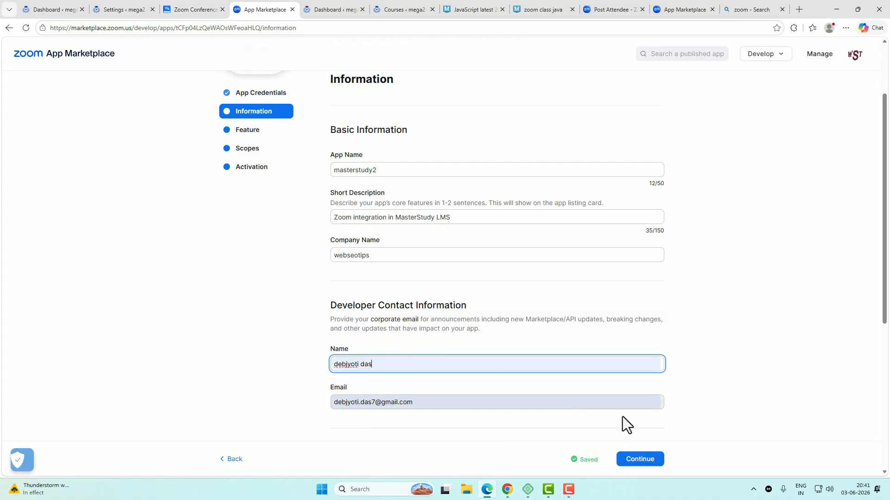
# Step: Continue to the Feature step and return to the MasterStudy setup documentation
pyautogui.click(650, 463)
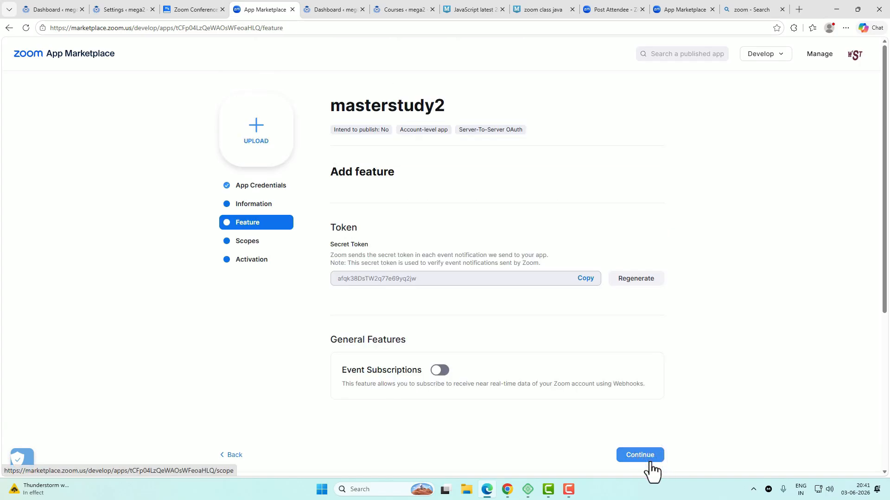
pyautogui.click(201, 13)
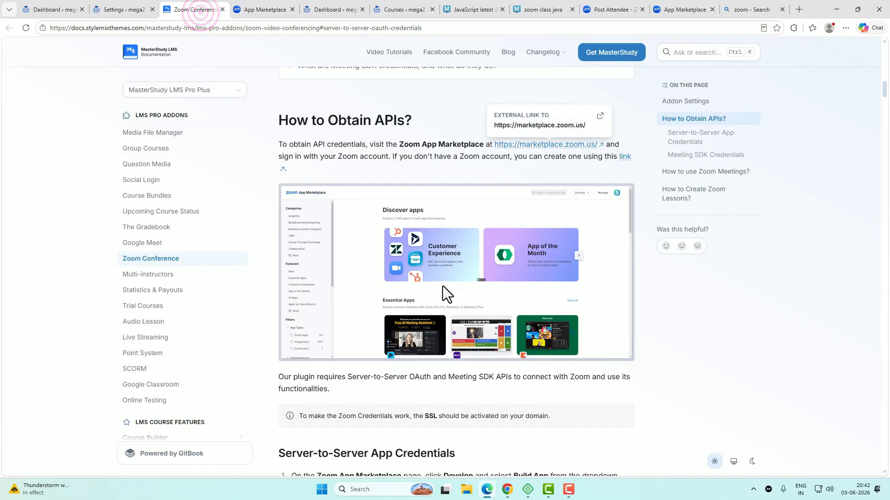
pyautogui.scroll(-5, 468, 300)
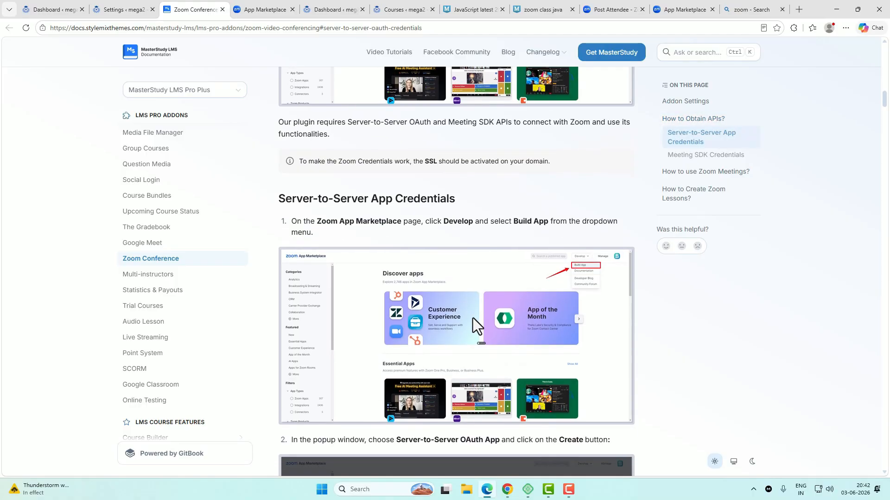
# Step: Read through the remaining Server-to-Server app setup steps in the MasterStudy docs
pyautogui.scroll(-8, 473, 318)
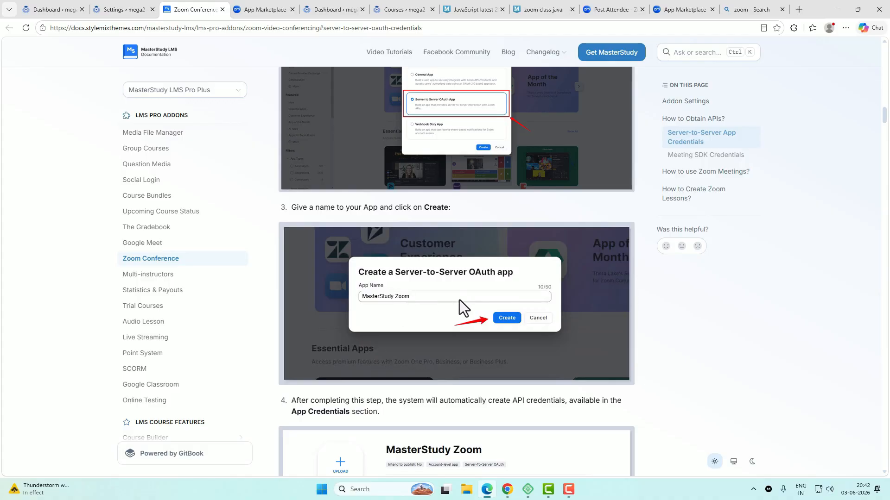
pyautogui.scroll(-7, 501, 332)
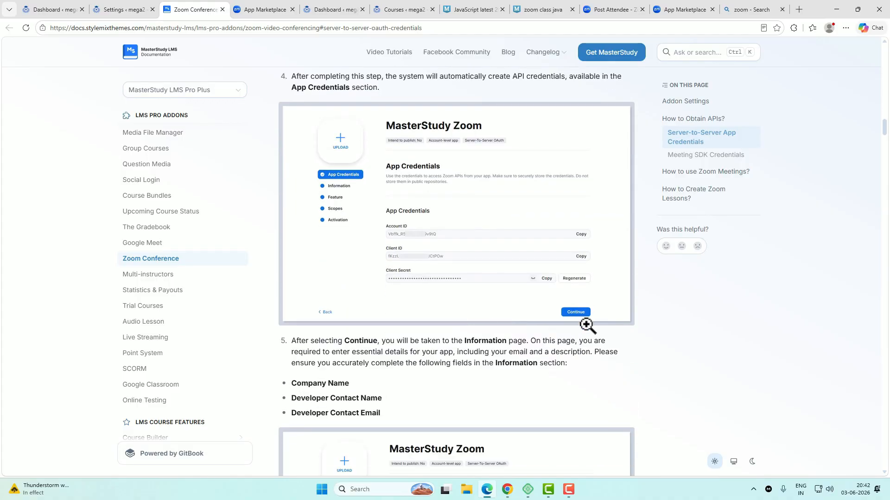
pyautogui.scroll(-6, 586, 362)
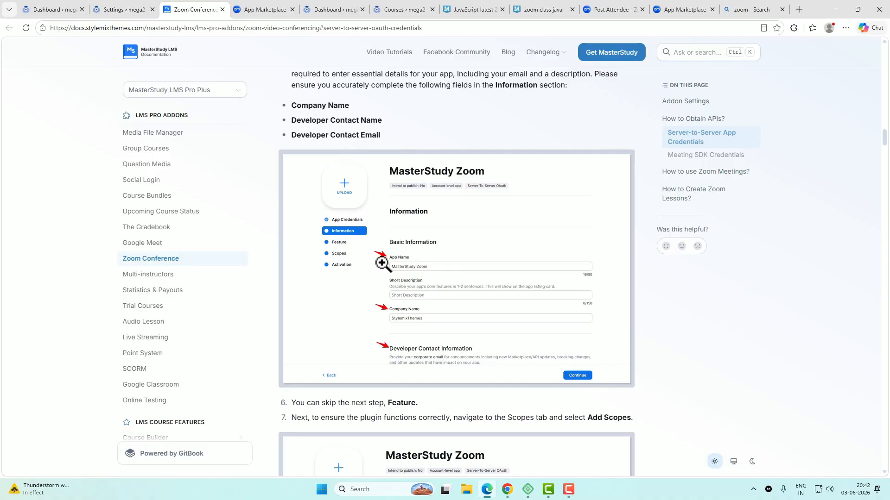
pyautogui.scroll(-6, 508, 325)
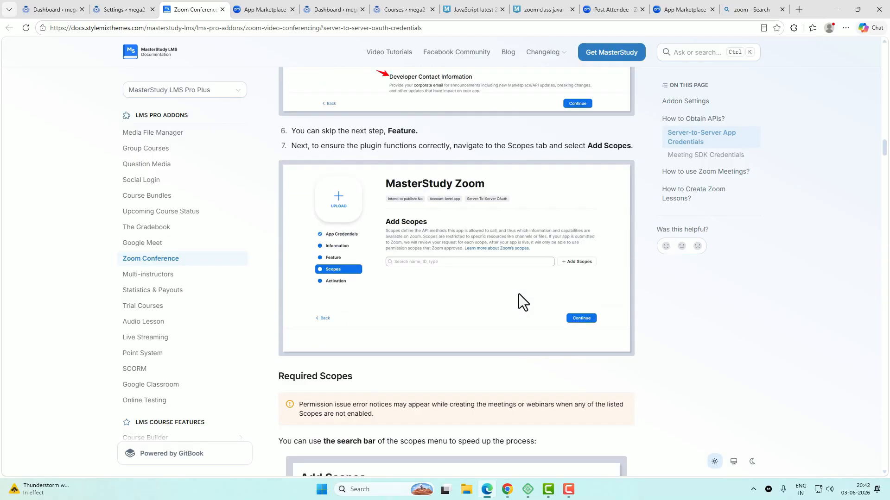
pyautogui.scroll(7, 518, 294)
pyautogui.scroll(-3, 630, 331)
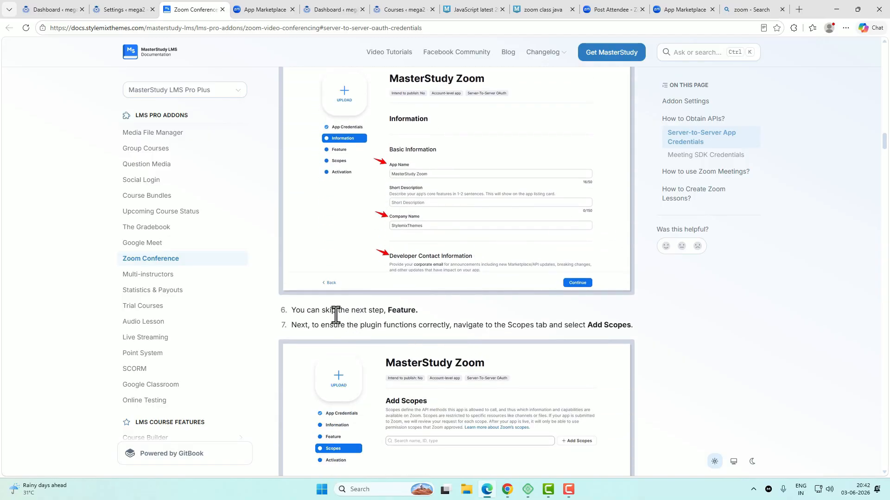
# Step: Skip masterstudy2's Feature step to reach Scopes, then return to the docs' Required Scopes section
pyautogui.click(265, 9)
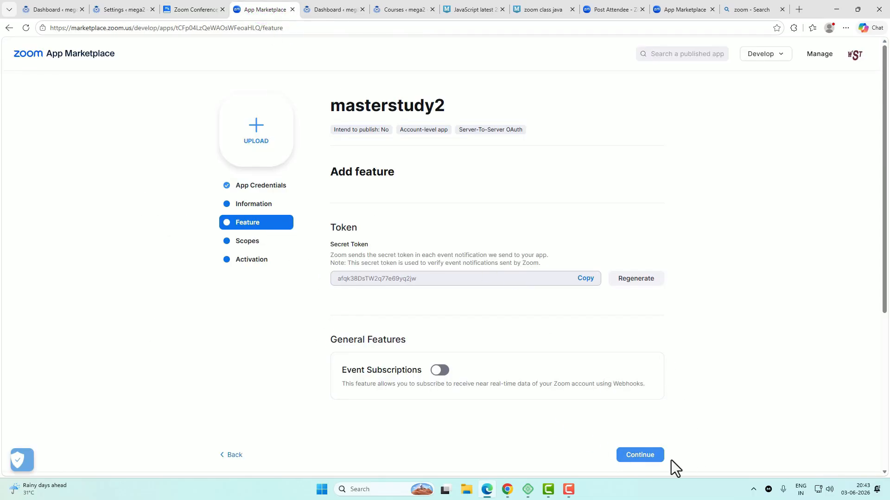
pyautogui.click(651, 456)
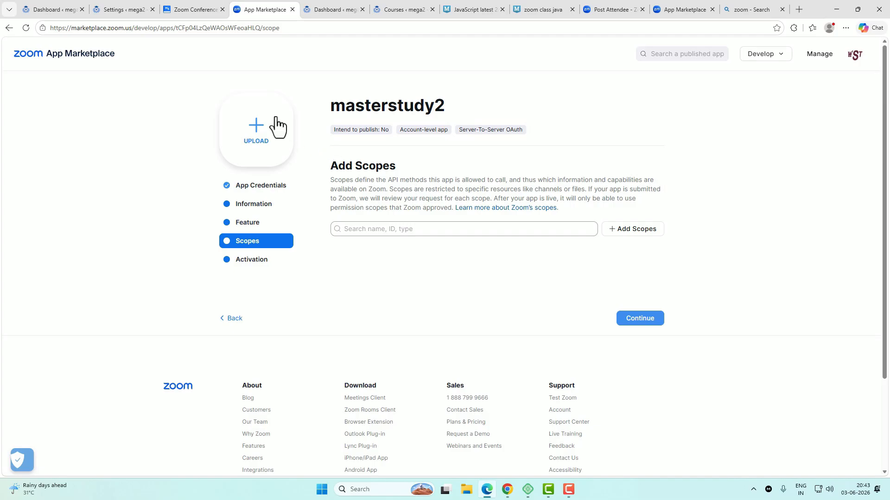
pyautogui.click(189, 9)
pyautogui.scroll(-4, 522, 307)
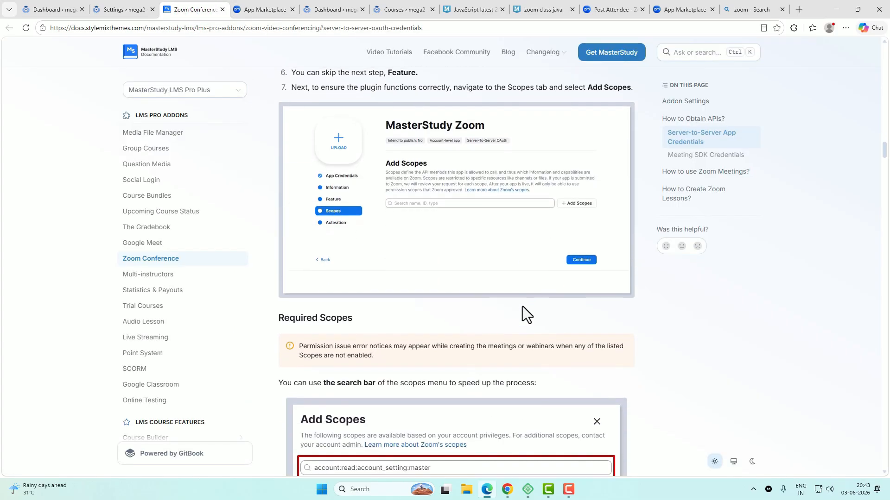
# Step: Copy the account:read:account_setting:admin scope name and go back to masterstudy2's Add Scopes page
pyautogui.scroll(-5, 521, 307)
pyautogui.scroll(2, 522, 306)
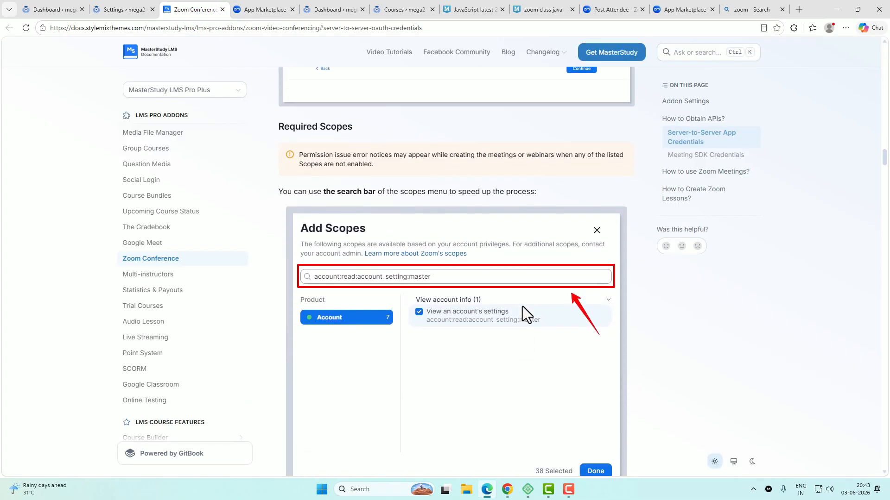
pyautogui.scroll(-5, 521, 306)
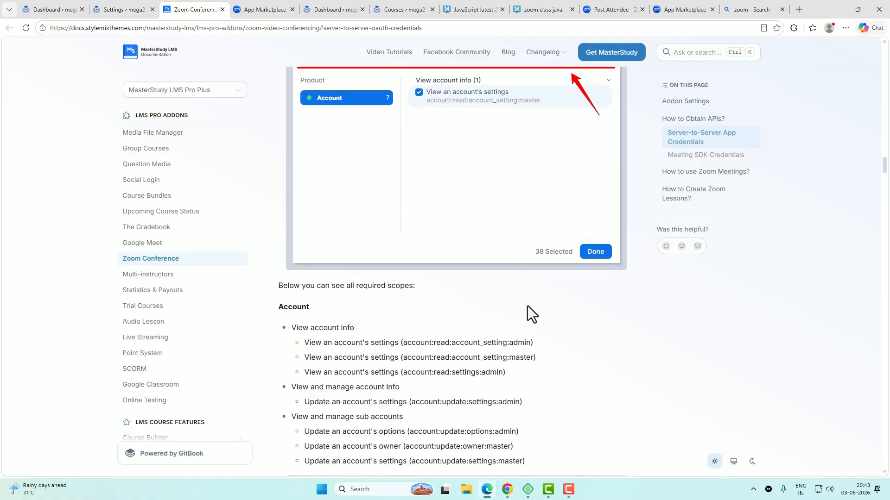
pyautogui.scroll(3, 528, 306)
pyautogui.scroll(-3, 528, 305)
pyautogui.scroll(-1, 463, 314)
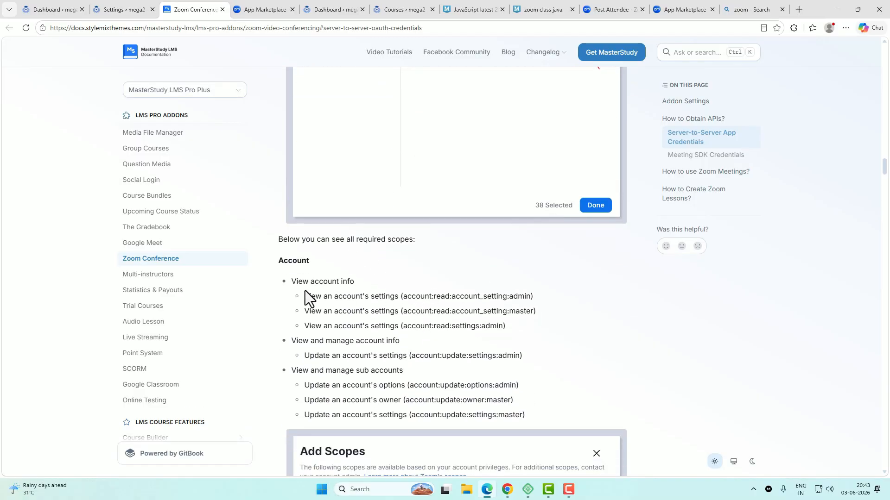
pyautogui.moveTo(304, 291); pyautogui.dragTo(525, 349)
pyautogui.click(566, 347)
pyautogui.moveTo(403, 296); pyautogui.dragTo(450, 298)
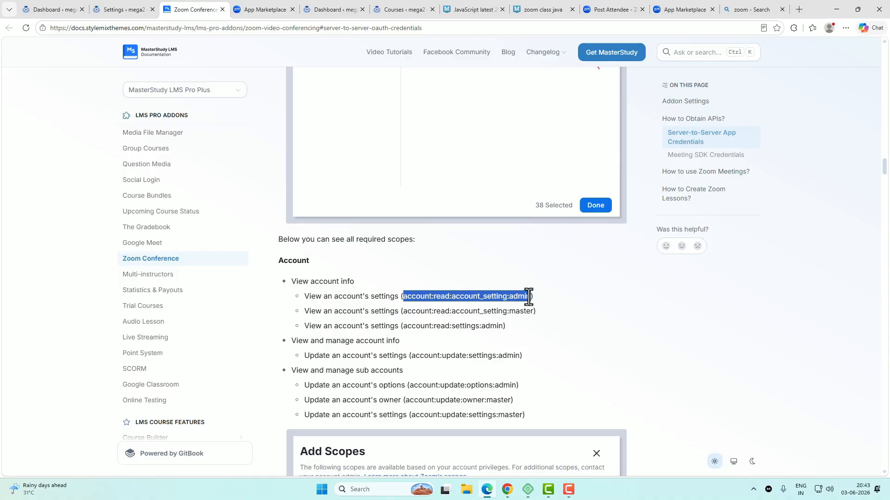
pyautogui.moveTo(528, 296); pyautogui.dragTo(531, 297)
pyautogui.click(263, 10)
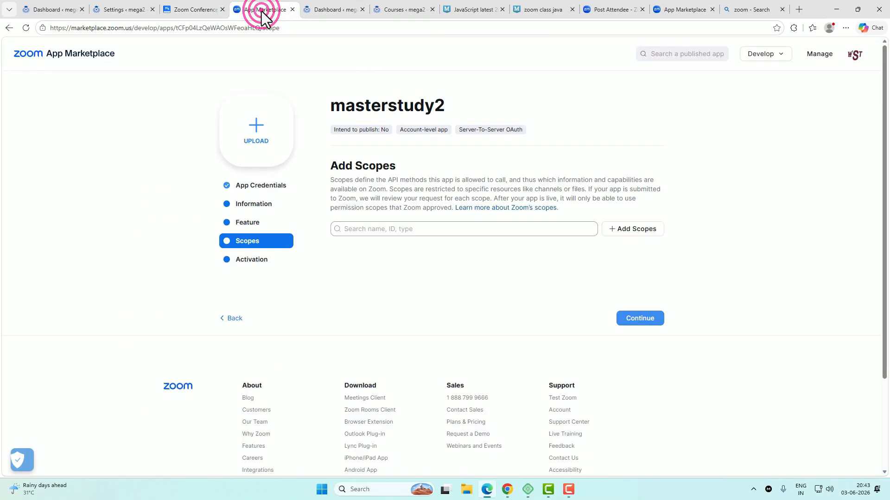
# Step: Add the account:read:account_setting:admin scope to the masterstudy2 app
pyautogui.click(637, 236)
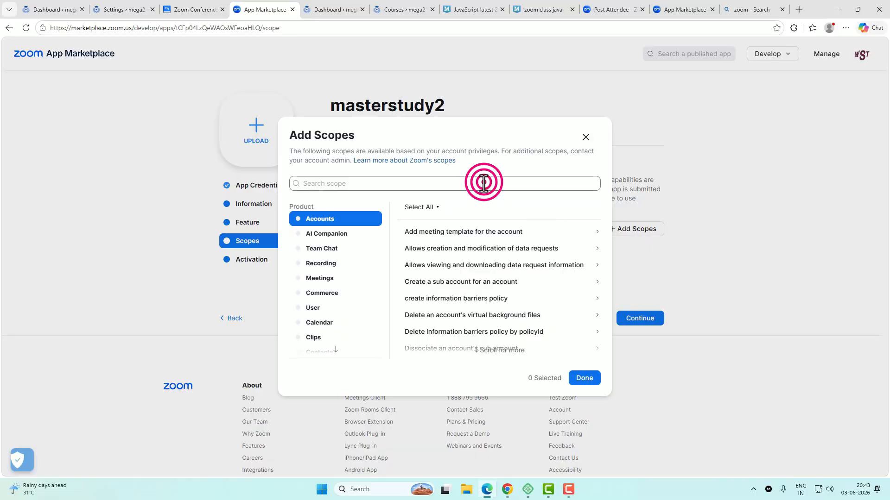
pyautogui.click(483, 183)
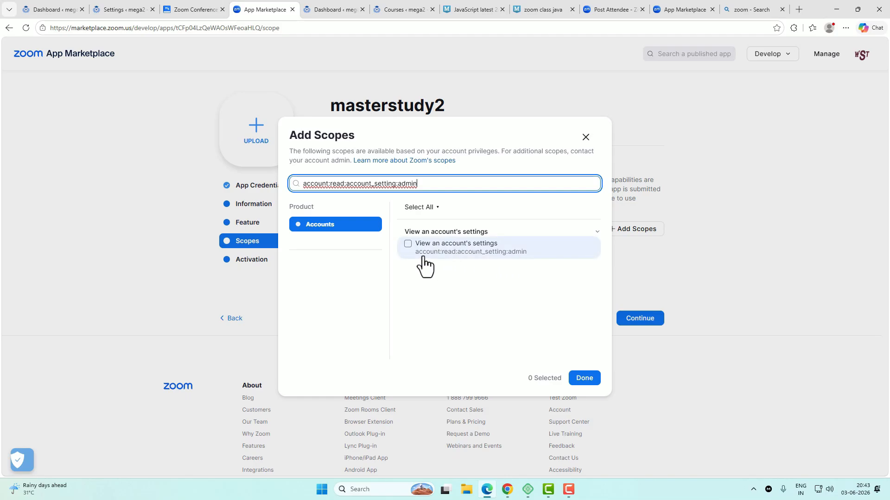
pyautogui.click(409, 245)
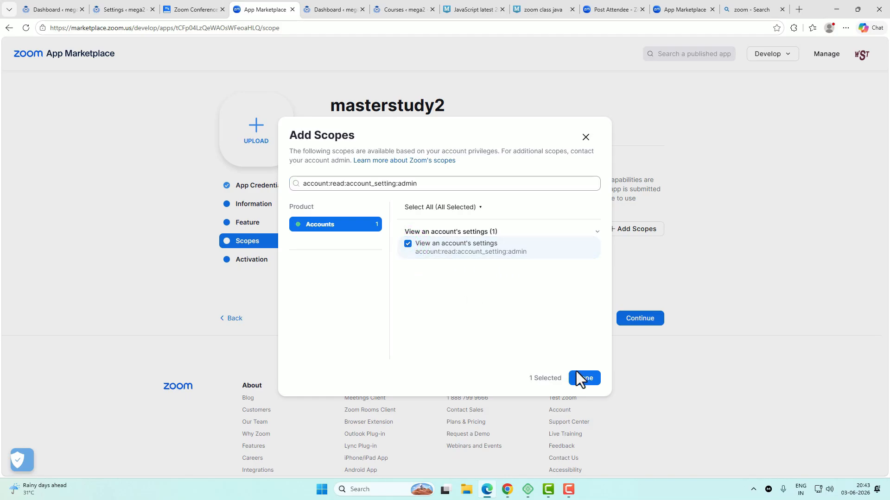
pyautogui.click(585, 379)
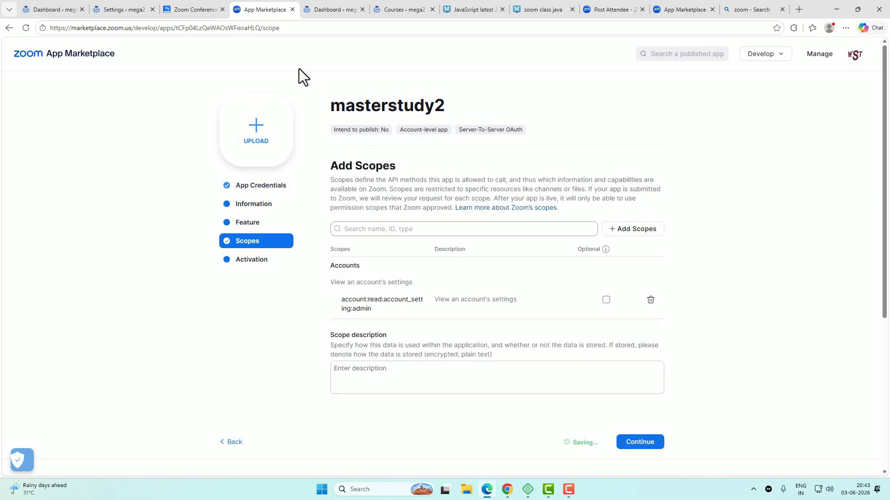
# Step: Copy account:read:account_setting:master from the docs and add it to masterstudy2
pyautogui.click(201, 11)
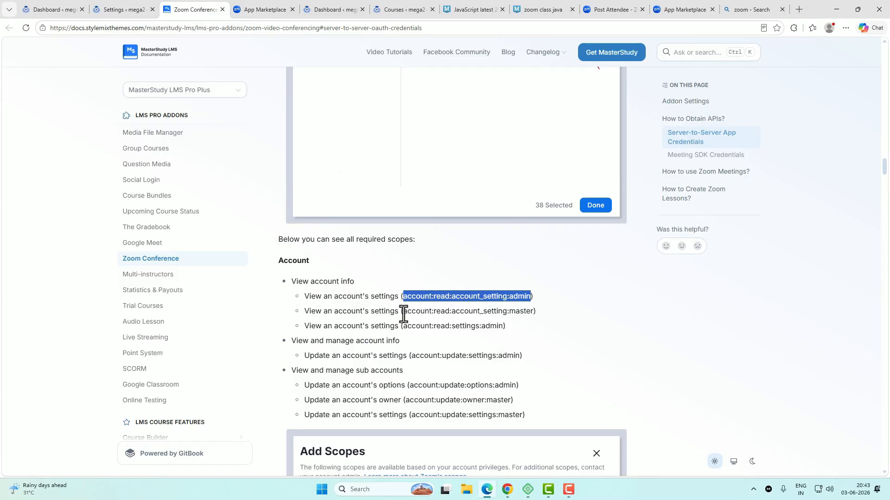
pyautogui.moveTo(403, 312); pyautogui.dragTo(534, 317)
pyautogui.hotkey('ctrl', 'c')
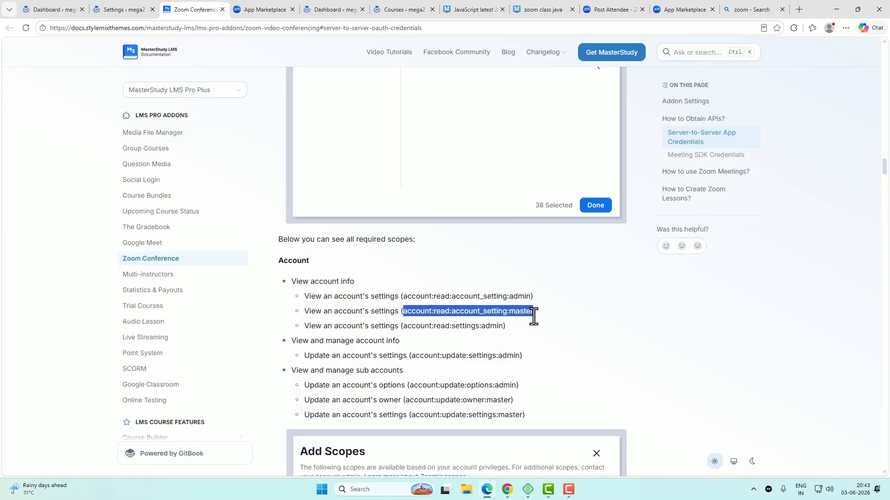
pyautogui.click(266, 10)
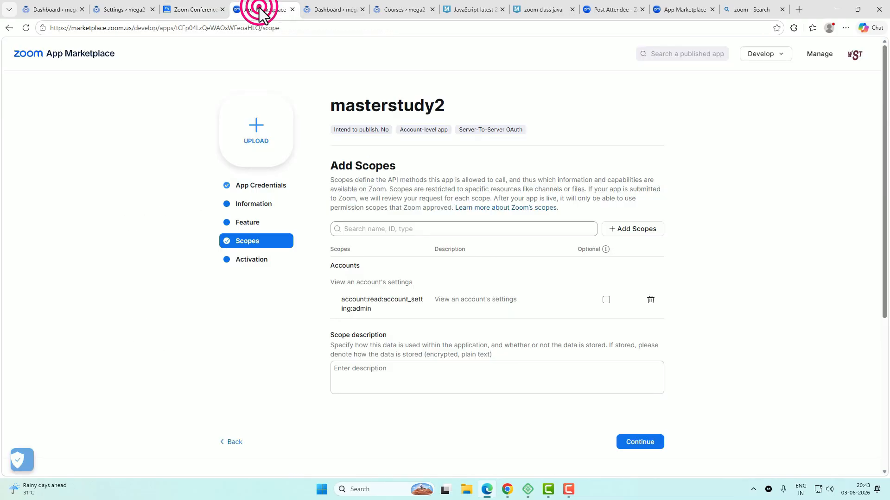
pyautogui.click(633, 231)
pyautogui.click(440, 181)
pyautogui.hotkey('ctrl', 'v')
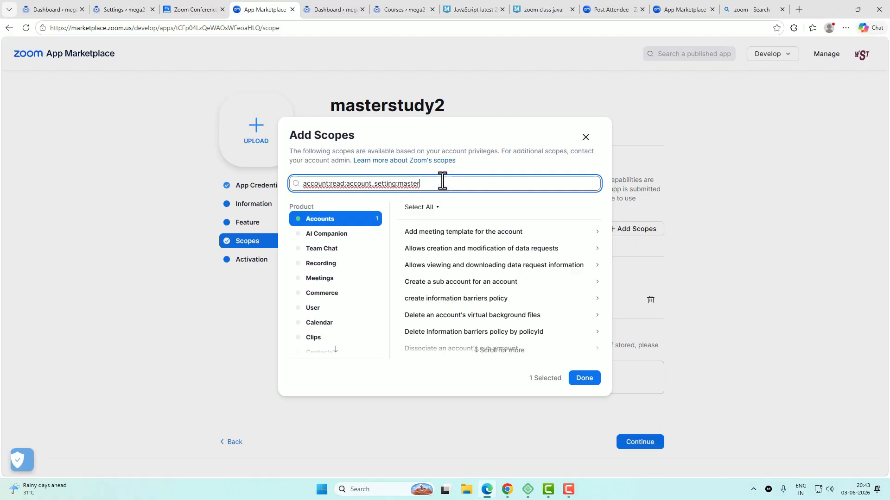
pyautogui.click(408, 244)
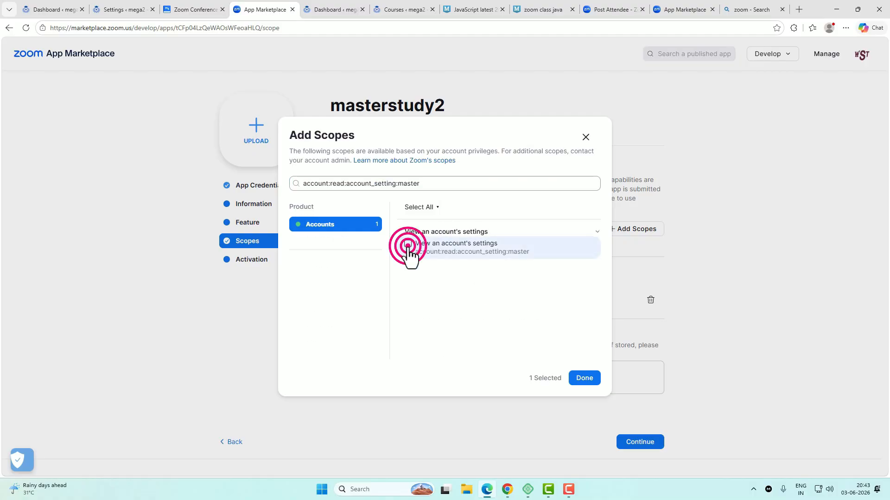
pyautogui.click(584, 378)
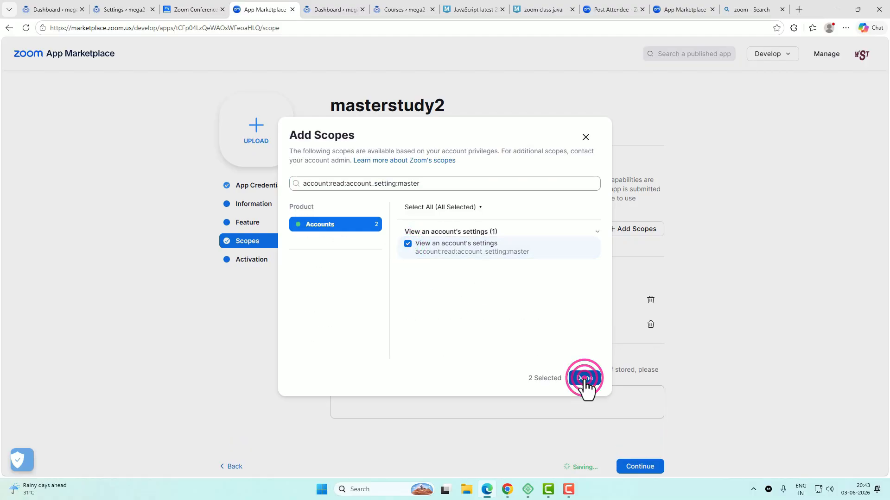
# Step: Copy account:read:settings:admin from the docs and add it to the app's scopes
pyautogui.hotkey('ctrl', 'shift', 'Tab')
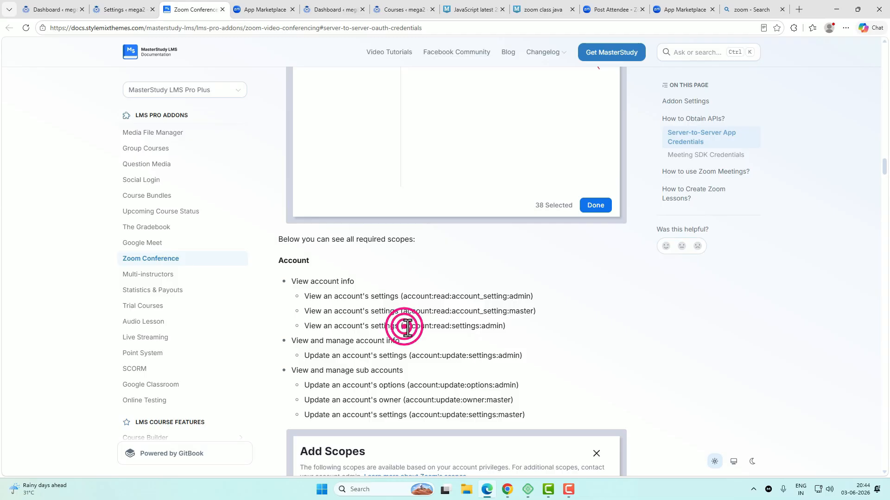
pyautogui.moveTo(404, 328); pyautogui.dragTo(470, 329)
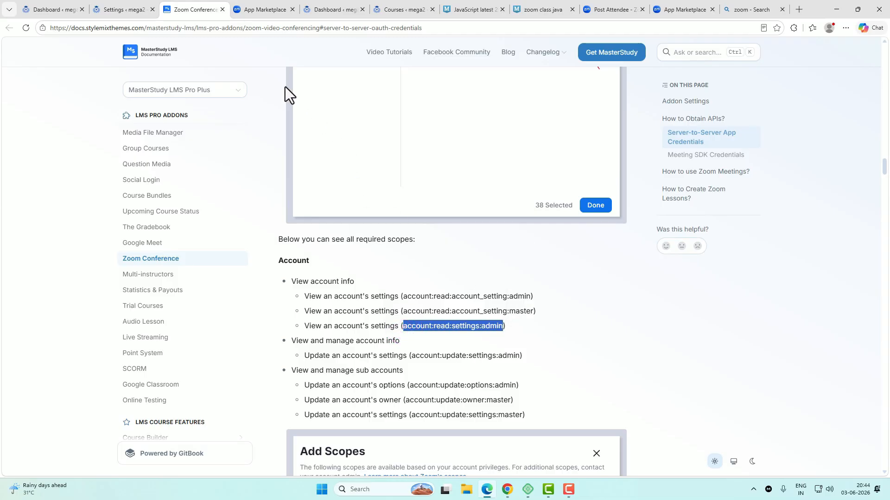
pyautogui.click(255, 11)
pyautogui.click(362, 229)
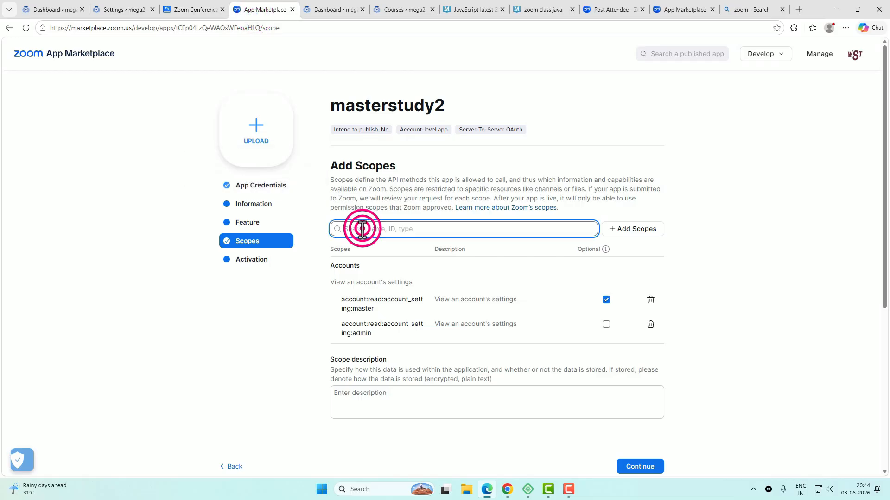
# Step: Copy account:update:settings:admin from the docs and search for it in Add Scopes
pyautogui.click(196, 10)
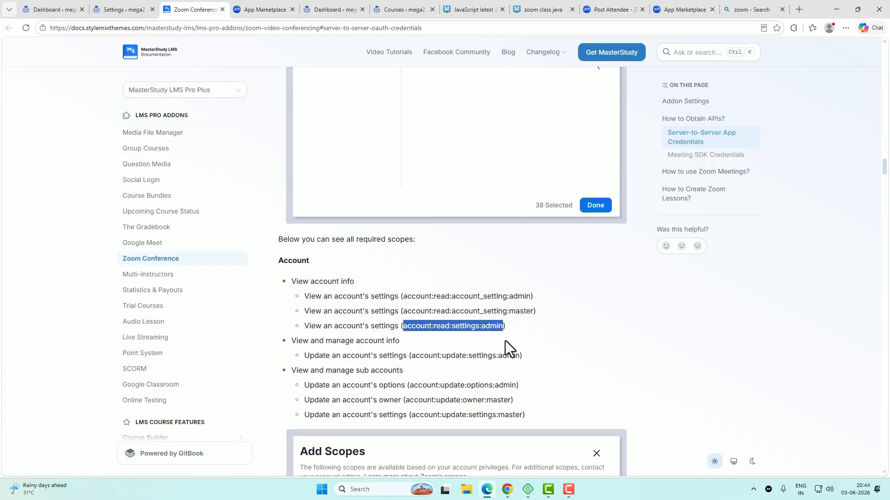
pyautogui.scroll(-2, 505, 341)
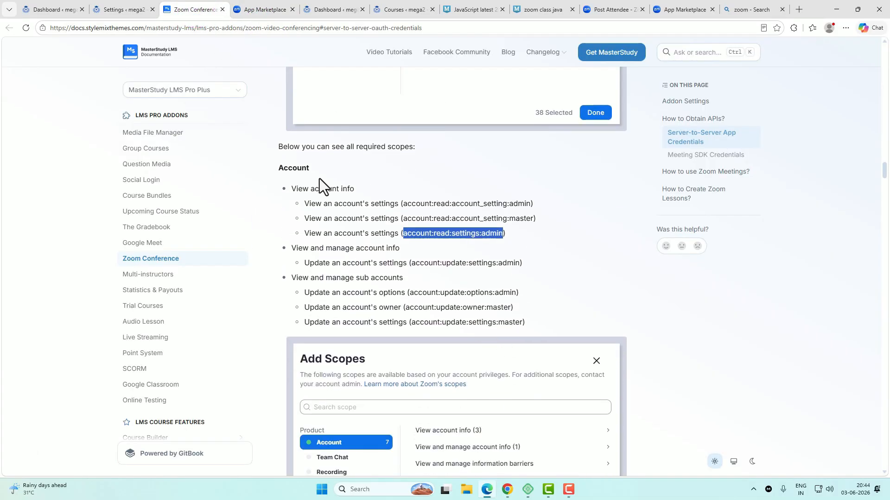
pyautogui.moveTo(408, 263); pyautogui.dragTo(520, 262)
pyautogui.hotkey('ctrl', 'c')
pyautogui.click(262, 10)
pyautogui.click(630, 228)
pyautogui.hotkey('ctrl', 'v')
# Step: Add account:update:settings:admin, then copy and add account:update:options:admin
pyautogui.click(411, 246)
pyautogui.click(582, 378)
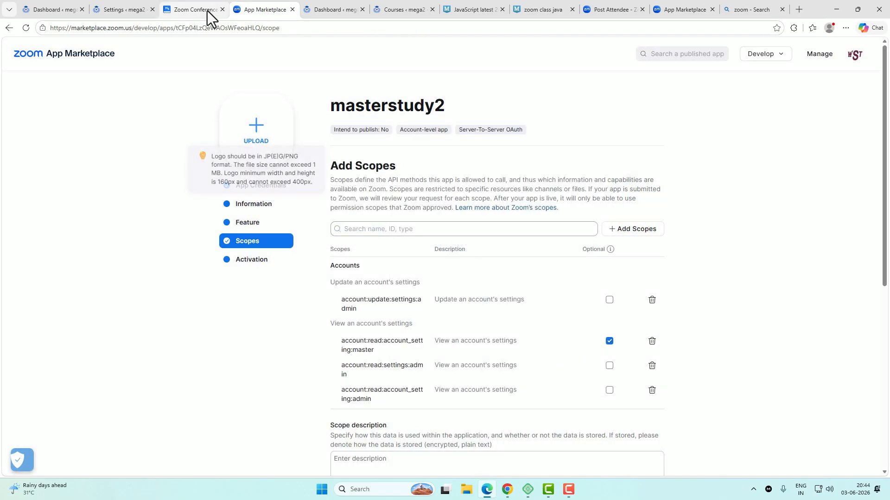
pyautogui.click(207, 10)
pyautogui.moveTo(409, 293); pyautogui.dragTo(516, 292)
pyautogui.hotkey('ctrl', 'c')
pyautogui.click(261, 9)
pyautogui.click(631, 228)
pyautogui.hotkey('ctrl', 'v')
pyautogui.click(411, 246)
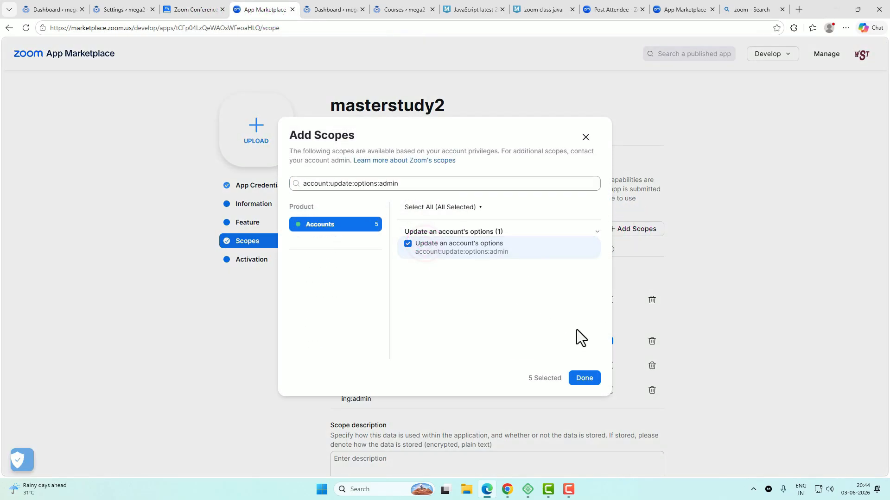
pyautogui.click(582, 377)
pyautogui.click(192, 10)
# Step: Copy account:update:owner:master from the docs and add it to masterstudy2
pyautogui.moveTo(405, 308); pyautogui.dragTo(505, 307)
pyautogui.click(262, 9)
pyautogui.click(630, 228)
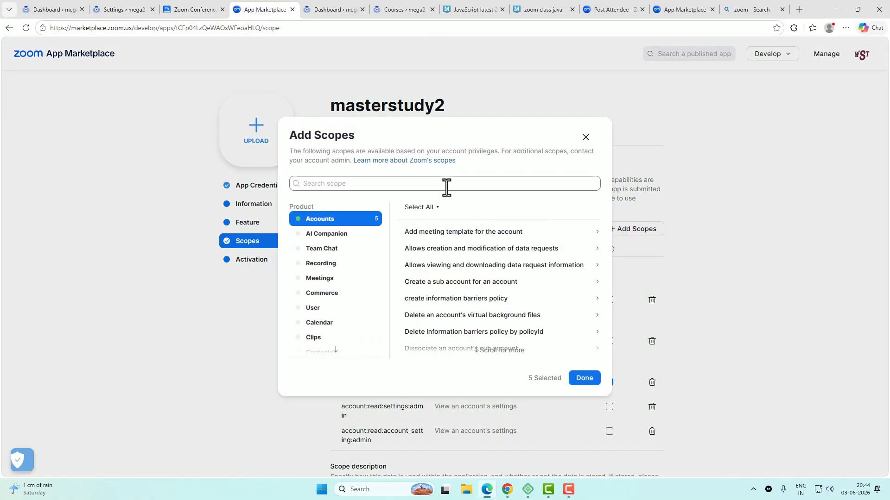
pyautogui.write('account:update:owner:master')
pyautogui.click(412, 245)
pyautogui.click(582, 377)
pyautogui.click(193, 10)
# Step: Copy account:update:settings:master from the docs and add it to masterstudy2
pyautogui.moveTo(411, 322); pyautogui.dragTo(520, 323)
pyautogui.hotkey('ctrl', 'c')
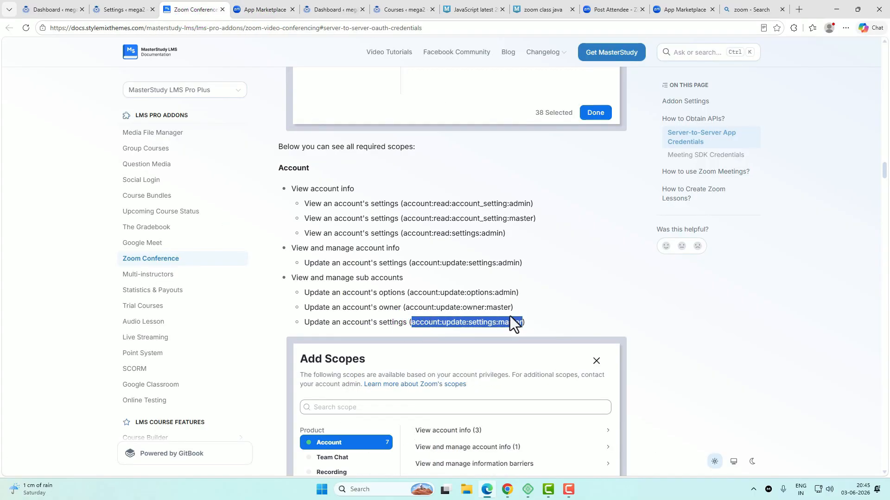
pyautogui.click(262, 10)
pyautogui.click(630, 228)
pyautogui.hotkey('ctrl', 'v')
pyautogui.click(412, 244)
pyautogui.click(582, 377)
pyautogui.click(193, 10)
# Step: Copy the next required scope from the docs and return to masterstudy2's Add Scopes picker
pyautogui.scroll(-4, 454, 313)
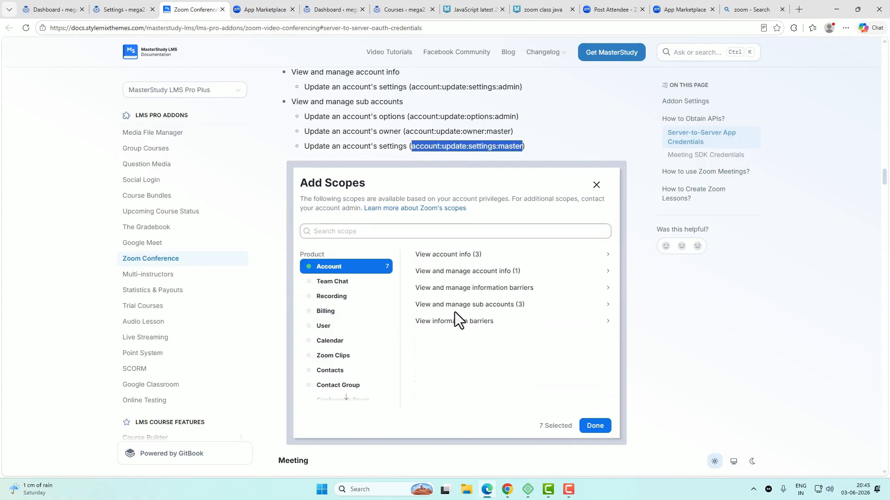
pyautogui.scroll(1, 454, 312)
pyautogui.scroll(-1, 455, 312)
pyautogui.scroll(4, 454, 312)
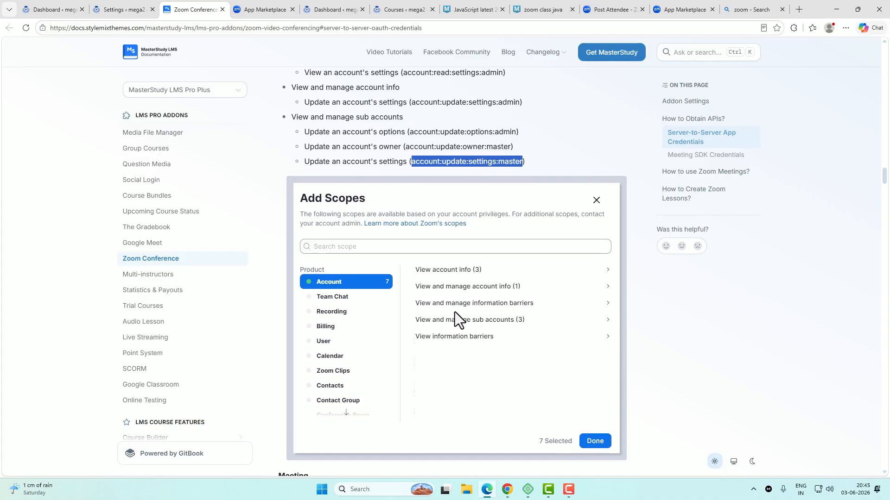
pyautogui.scroll(-1, 454, 313)
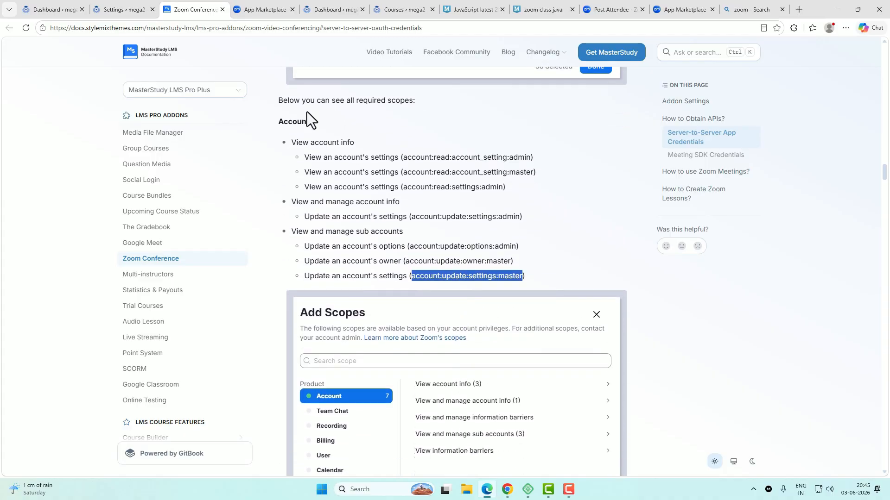
pyautogui.scroll(-7, 436, 281)
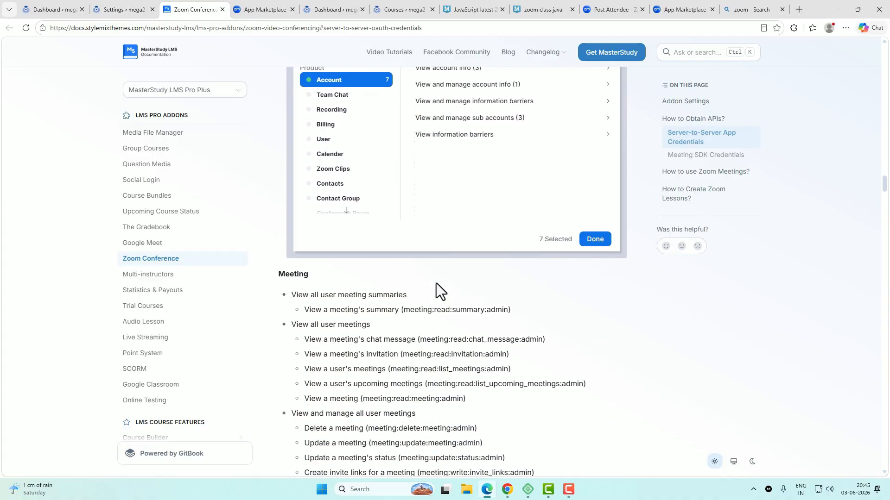
pyautogui.scroll(-2, 436, 282)
pyautogui.moveTo(403, 209); pyautogui.dragTo(504, 213)
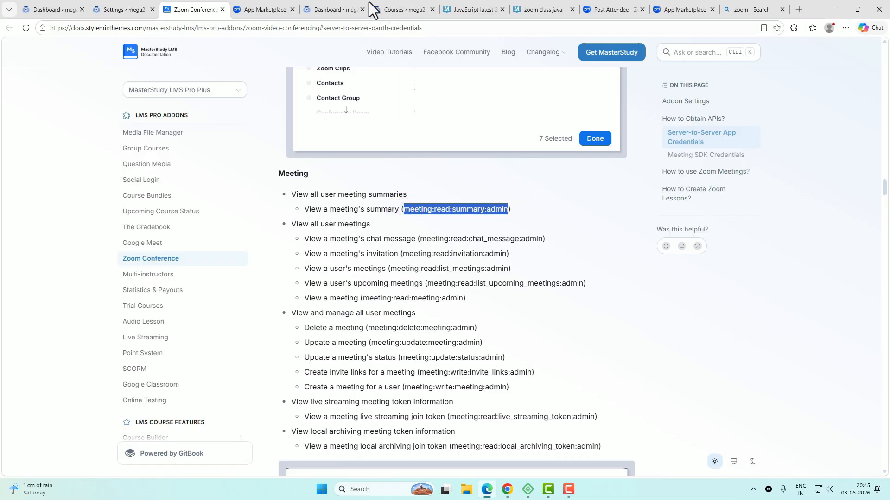
pyautogui.click(265, 9)
# Step: Add the meeting:read:summary:admin scope (View a meeting's summary) to masterstudy2
pyautogui.click(644, 229)
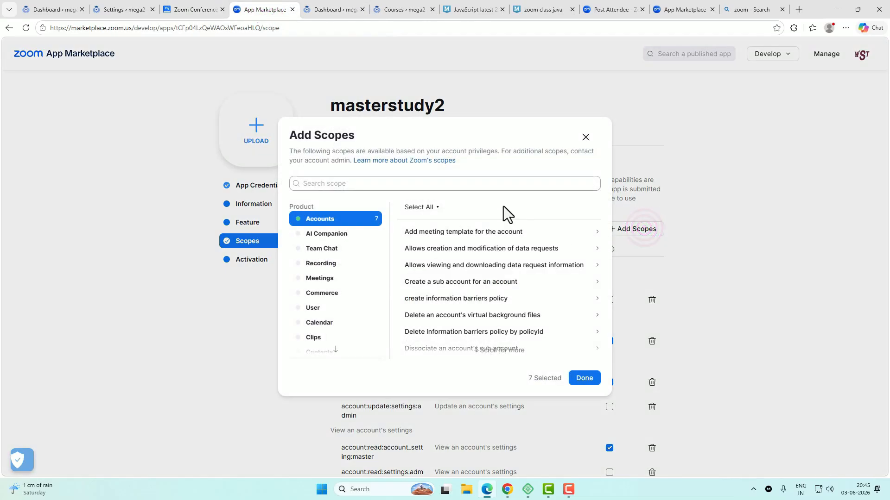
pyautogui.click(482, 182)
pyautogui.write('meeting:read:summary:admin')
pyautogui.click(422, 249)
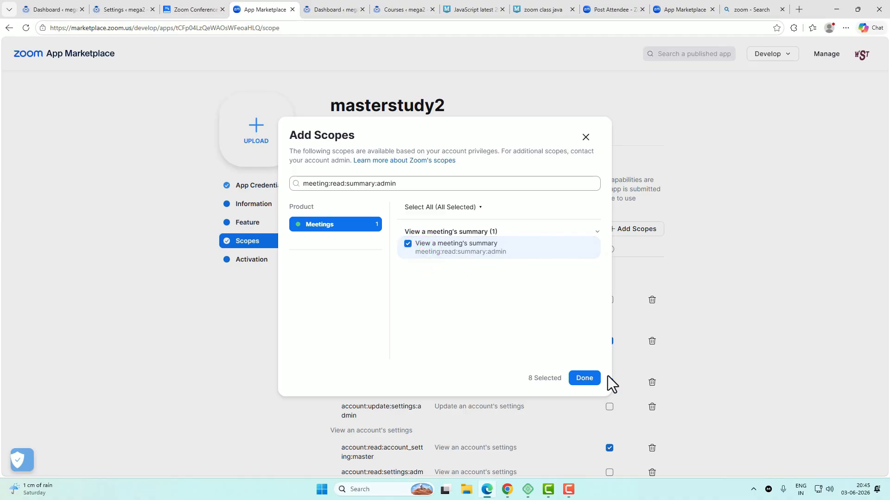
pyautogui.click(592, 381)
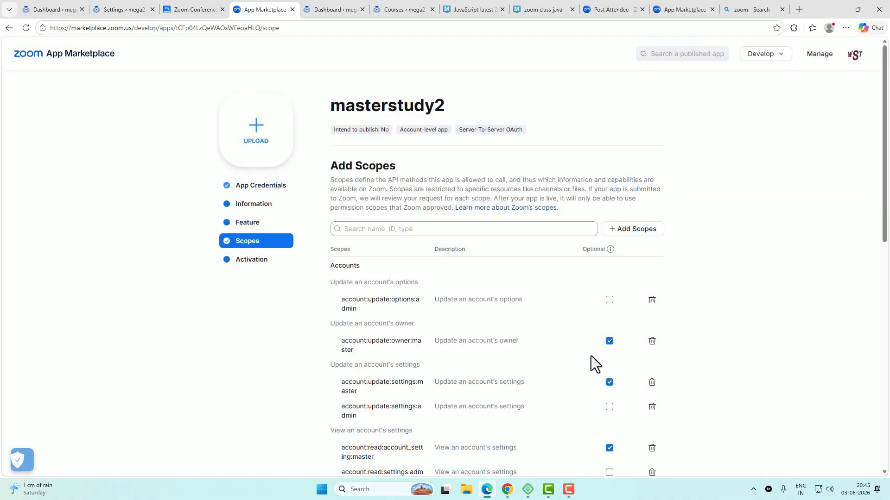
# Step: Copy meeting:read:chat_message:admin from the docs and add it to the app's scopes
pyautogui.click(195, 10)
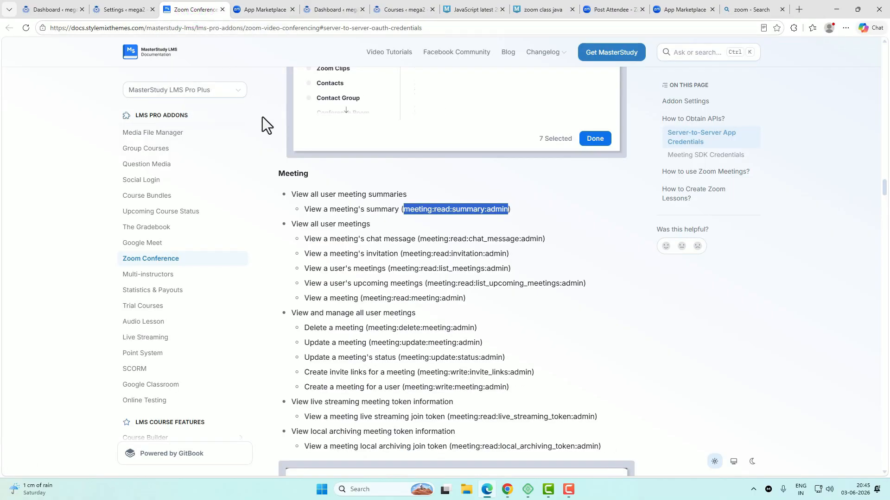
pyautogui.moveTo(420, 238); pyautogui.dragTo(526, 239)
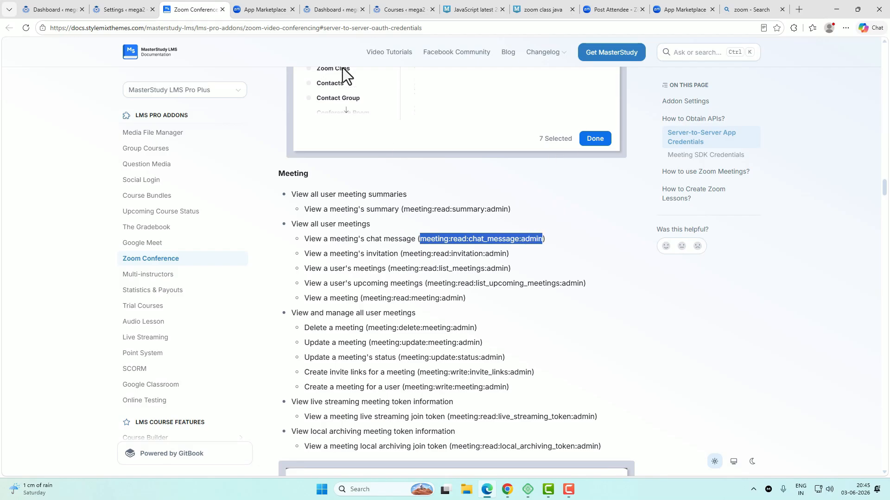
pyautogui.click(263, 9)
pyautogui.click(624, 234)
pyautogui.click(410, 184)
pyautogui.write('meeting:read:chat_message:admin')
pyautogui.click(443, 232)
pyautogui.click(584, 380)
# Step: Copy the meeting invitation scope from the docs and add it to the app
pyautogui.click(200, 11)
pyautogui.moveTo(402, 252); pyautogui.dragTo(506, 253)
pyautogui.hotkey('ctrl', 'c')
pyautogui.click(263, 10)
pyautogui.click(631, 231)
pyautogui.click(410, 184)
pyautogui.hotkey('ctrl', 'v')
pyautogui.click(431, 252)
pyautogui.click(589, 379)
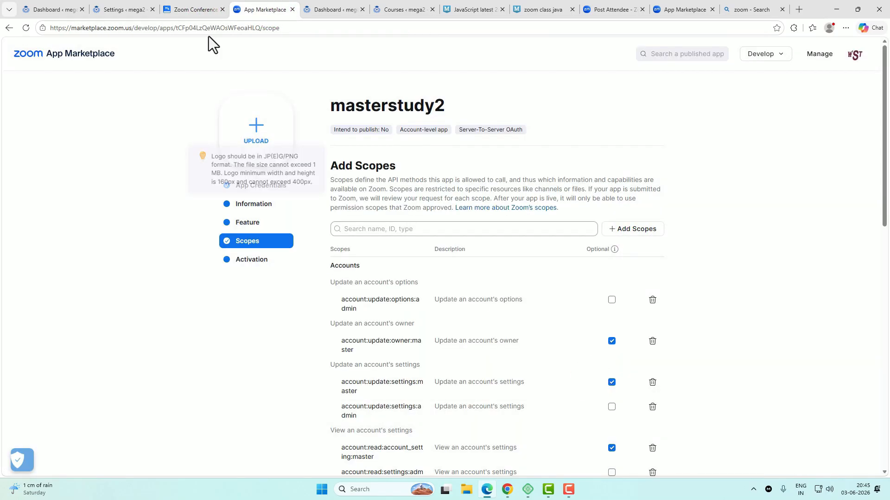
# Step: Add the meeting:read:list_meetings:admin scope from the documentation
pyautogui.click(200, 10)
pyautogui.doubleClick(391, 265)
pyautogui.hotkey('ctrl', 'c')
pyautogui.click(263, 10)
pyautogui.click(618, 232)
pyautogui.click(429, 185)
pyautogui.hotkey('ctrl', 'v')
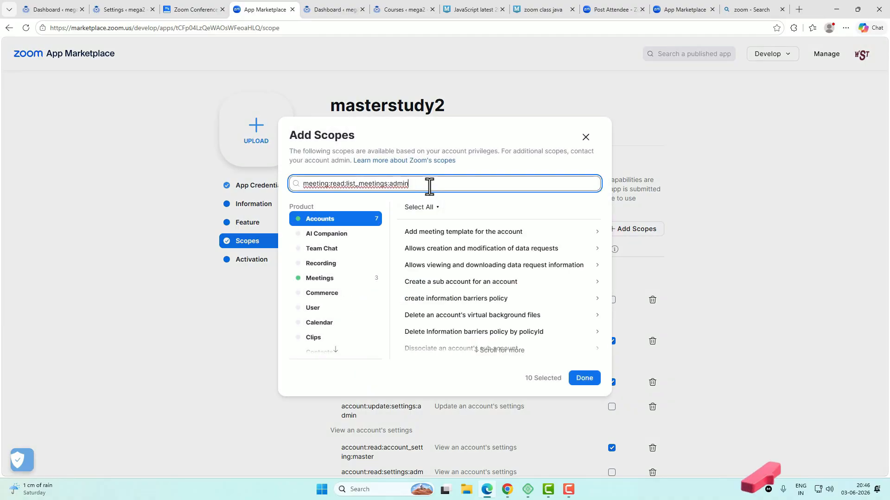
pyautogui.click(445, 232)
pyautogui.click(584, 378)
# Step: Add the meeting:read:list_upcoming_meetings:admin scope from the documentation
pyautogui.click(200, 10)
pyautogui.doubleClick(505, 284)
pyautogui.hotkey('ctrl', 'c')
pyautogui.click(263, 10)
pyautogui.click(641, 234)
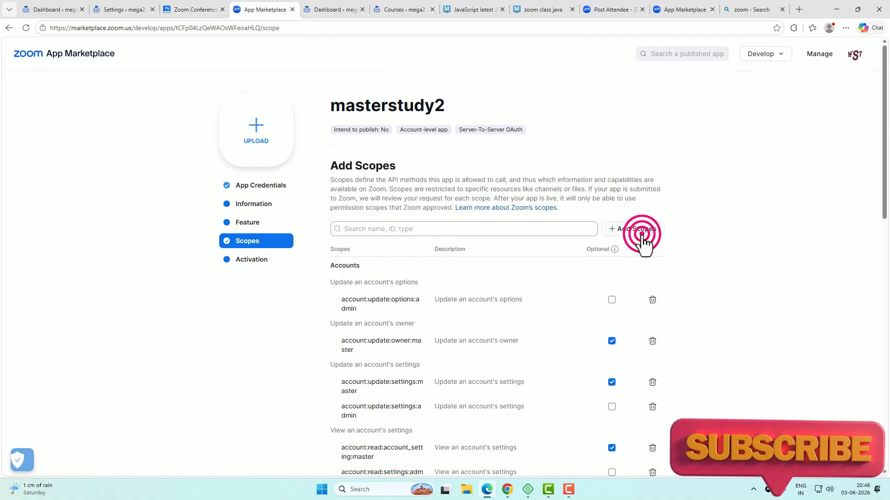
pyautogui.click(412, 183)
pyautogui.hotkey('ctrl', 'v')
pyautogui.click(436, 252)
pyautogui.click(584, 378)
# Step: Add the meeting:read:meeting:admin scope for viewing meetings
pyautogui.click(201, 10)
pyautogui.moveTo(363, 298); pyautogui.dragTo(460, 298)
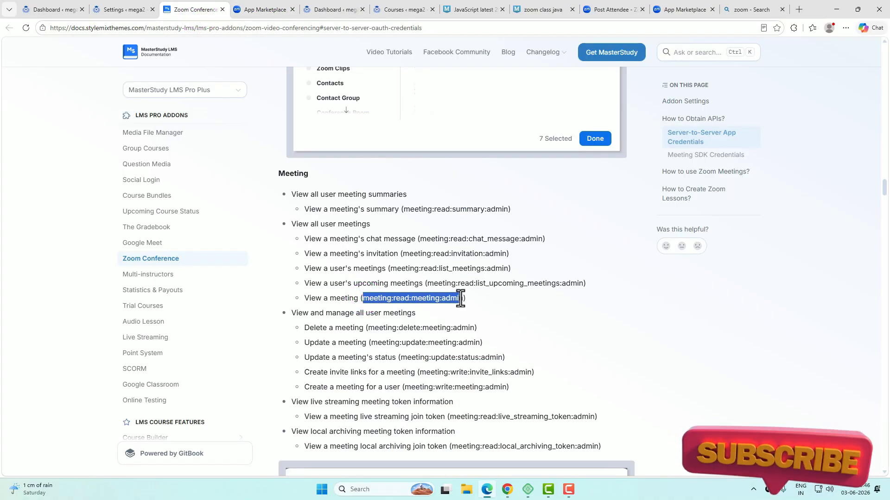
pyautogui.hotkey('ctrl', 'c')
pyautogui.click(263, 10)
pyautogui.click(641, 234)
pyautogui.click(417, 182)
pyautogui.hotkey('ctrl', 'v')
pyautogui.click(426, 243)
pyautogui.click(586, 377)
# Step: Add the meeting:delete:meeting:admin scope for deleting meetings
pyautogui.click(200, 10)
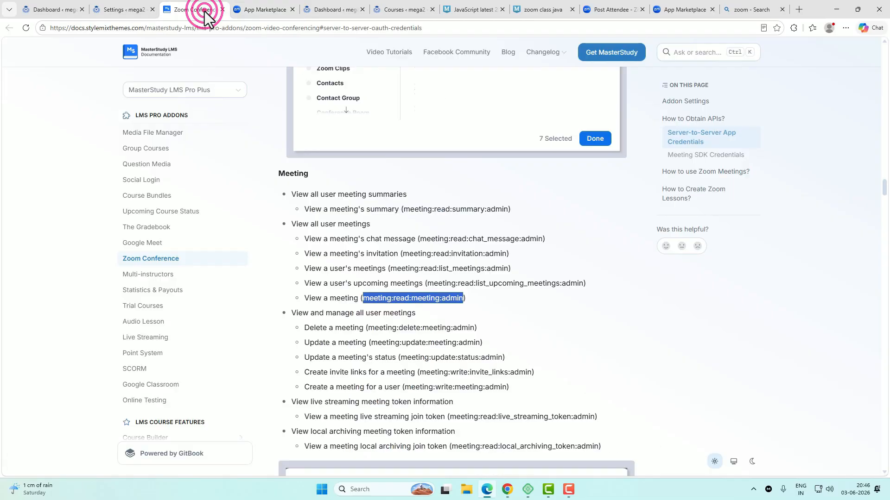
pyautogui.moveTo(370, 327); pyautogui.dragTo(476, 327)
pyautogui.hotkey('ctrl', 'c')
pyautogui.click(263, 9)
pyautogui.click(639, 230)
pyautogui.click(416, 182)
pyautogui.hotkey('ctrl', 'v')
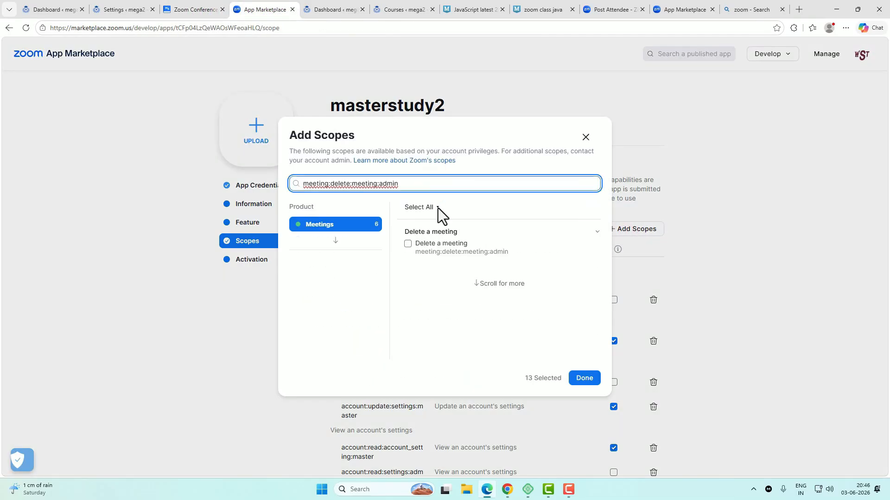
pyautogui.click(408, 242)
pyautogui.click(584, 377)
# Step: Add the meeting:update:meeting:admin scope for updating meetings
pyautogui.click(203, 10)
pyautogui.moveTo(371, 250); pyautogui.dragTo(483, 253)
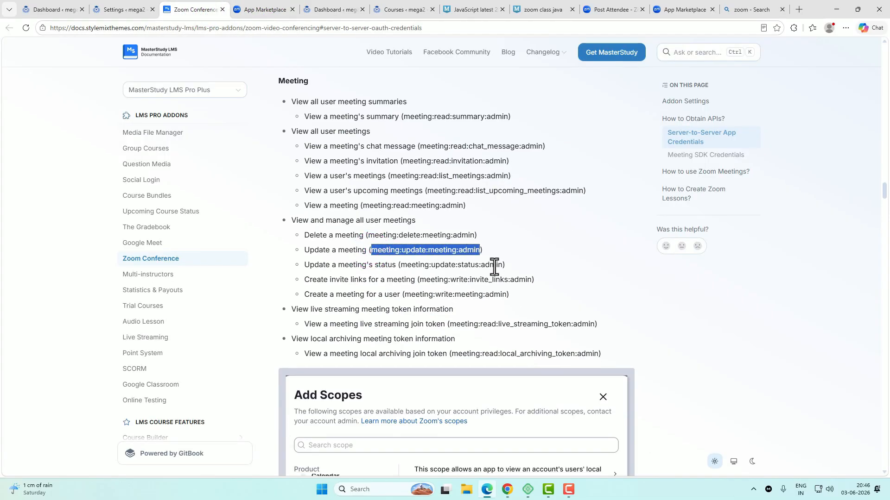
pyautogui.hotkey('ctrl', 'c')
pyautogui.click(263, 9)
pyautogui.click(626, 234)
pyautogui.click(417, 183)
pyautogui.hotkey('ctrl', 'v')
pyautogui.click(406, 243)
pyautogui.click(583, 374)
# Step: Add the meeting:update:status:admin scope for updating meeting status
pyautogui.click(201, 10)
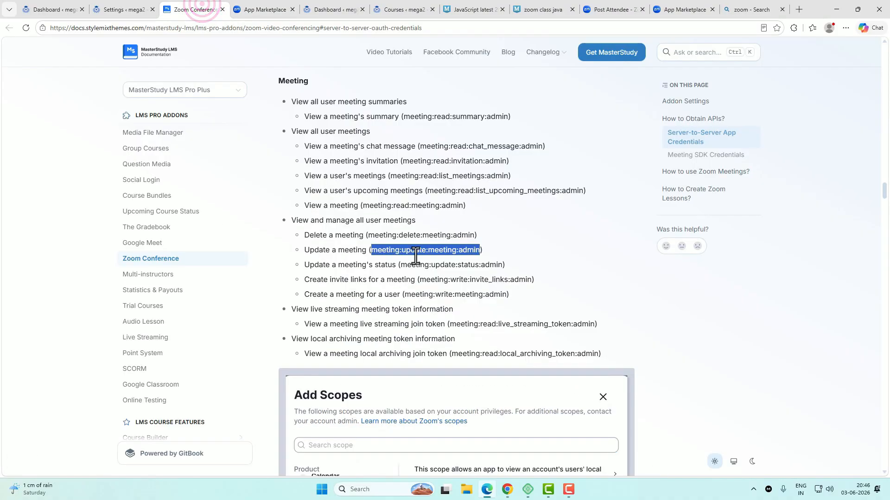
pyautogui.moveTo(401, 264); pyautogui.dragTo(505, 265)
pyautogui.hotkey('ctrl', 'c')
pyautogui.click(263, 10)
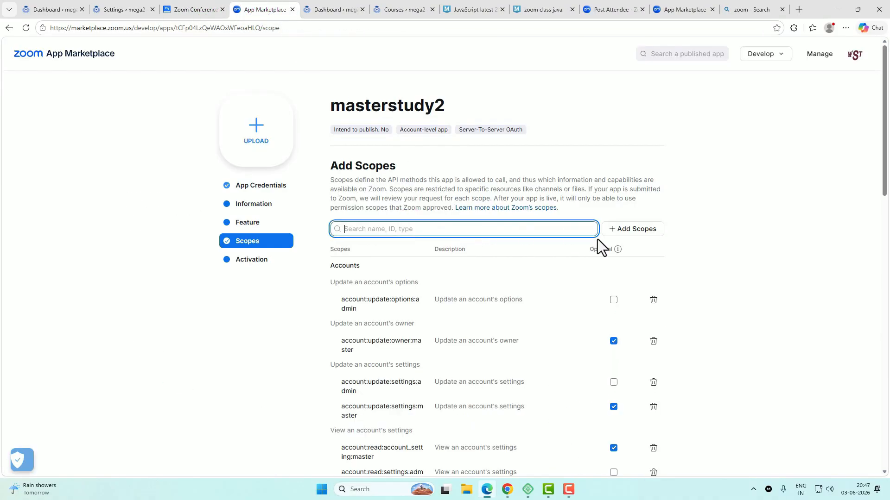
pyautogui.click(625, 229)
pyautogui.click(440, 182)
pyautogui.hotkey('ctrl', 'v')
pyautogui.click(407, 242)
pyautogui.click(584, 373)
# Step: Add the meeting:write:invite_links:admin scope for meeting invite links
pyautogui.click(201, 10)
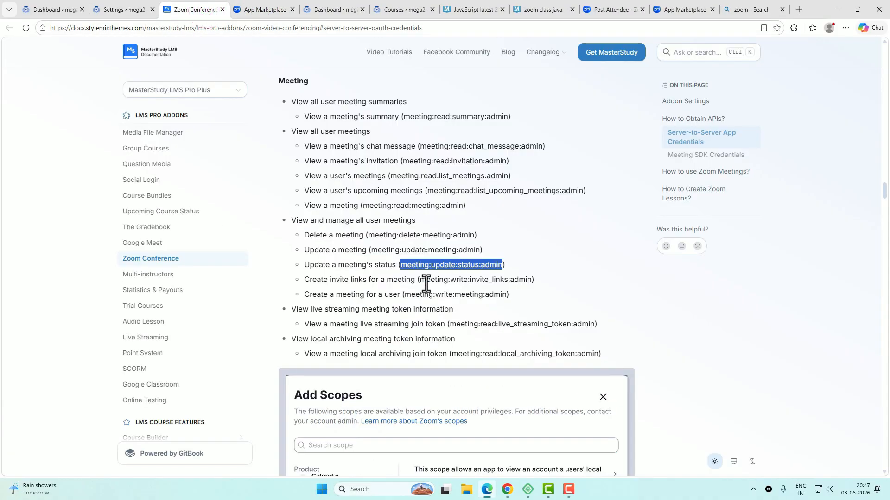
pyautogui.moveTo(418, 280); pyautogui.dragTo(534, 280)
pyautogui.hotkey('ctrl', 'c')
pyautogui.click(263, 10)
pyautogui.click(636, 228)
pyautogui.click(445, 184)
pyautogui.hotkey('ctrl', 'v')
pyautogui.click(408, 244)
pyautogui.click(584, 378)
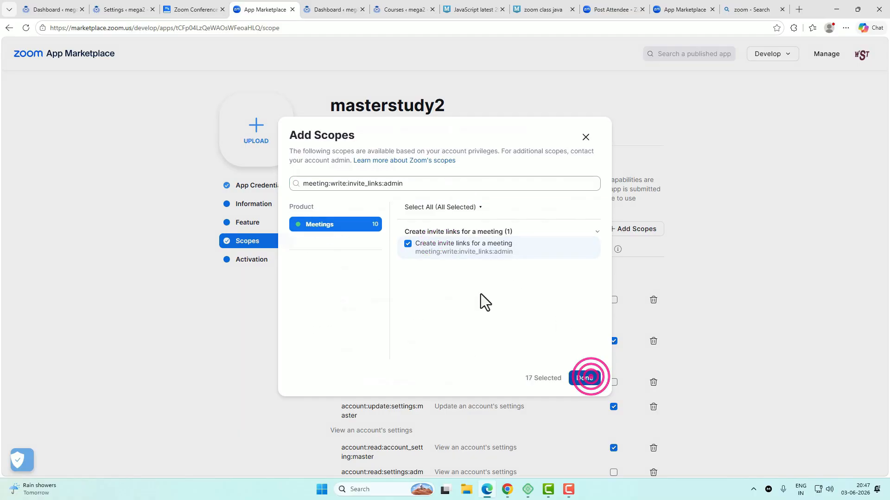
# Step: Add the meeting:write:meeting:admin scope for creating meetings
pyautogui.click(201, 9)
pyautogui.moveTo(404, 292); pyautogui.dragTo(490, 292)
pyautogui.hotkey('ctrl', 'c')
pyautogui.click(263, 10)
pyautogui.click(630, 230)
pyautogui.click(445, 183)
pyautogui.hotkey('ctrl', 'v')
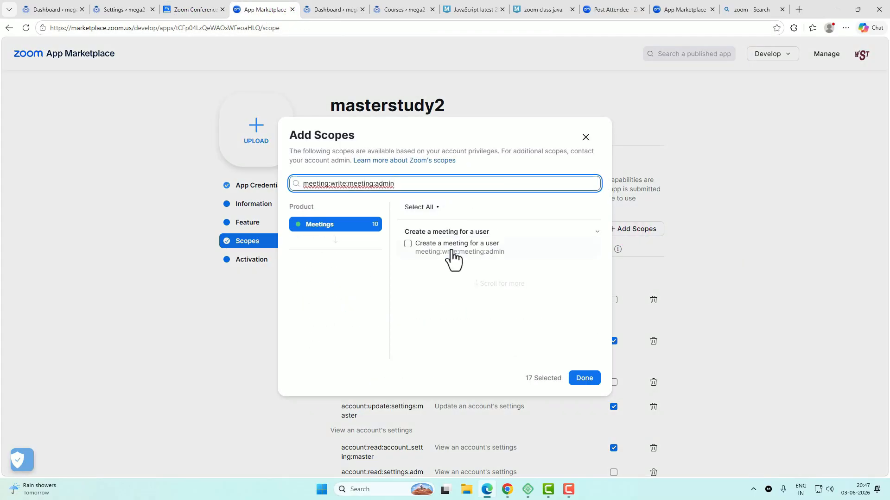
pyautogui.click(407, 243)
pyautogui.click(584, 378)
# Step: Add the meeting:read:live_streaming_token:admin scope from the documentation
pyautogui.click(202, 10)
pyautogui.moveTo(447, 325); pyautogui.dragTo(593, 325)
pyautogui.click(450, 324)
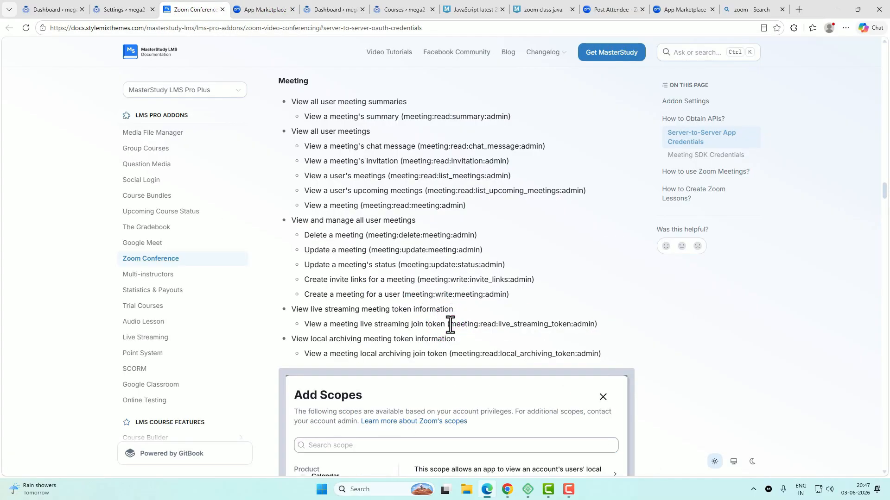
pyautogui.moveTo(450, 324); pyautogui.dragTo(598, 324)
pyautogui.hotkey('ctrl', 'c')
pyautogui.click(263, 9)
pyautogui.click(636, 229)
pyautogui.click(486, 181)
pyautogui.hotkey('ctrl', 'v')
pyautogui.click(457, 250)
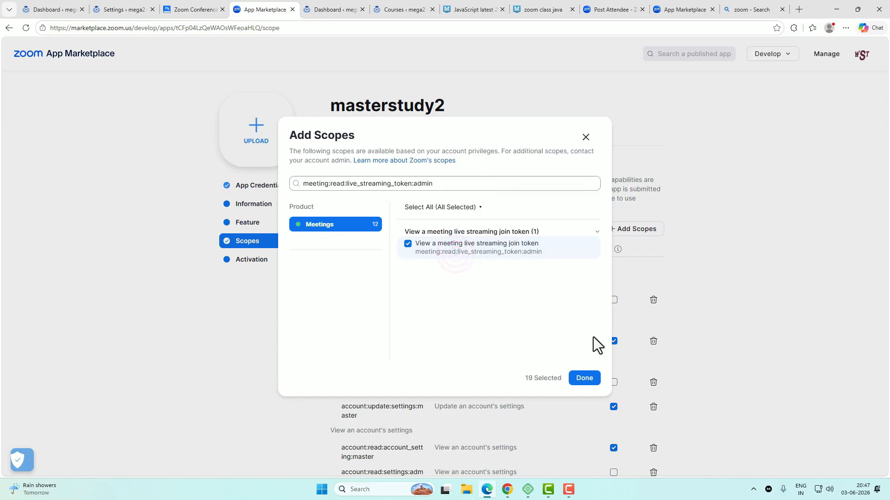
pyautogui.click(584, 378)
# Step: Search for and tick the meeting:read:local_archiving_token:admin scope in the picker
pyautogui.click(194, 9)
pyautogui.moveTo(451, 354); pyautogui.dragTo(598, 354)
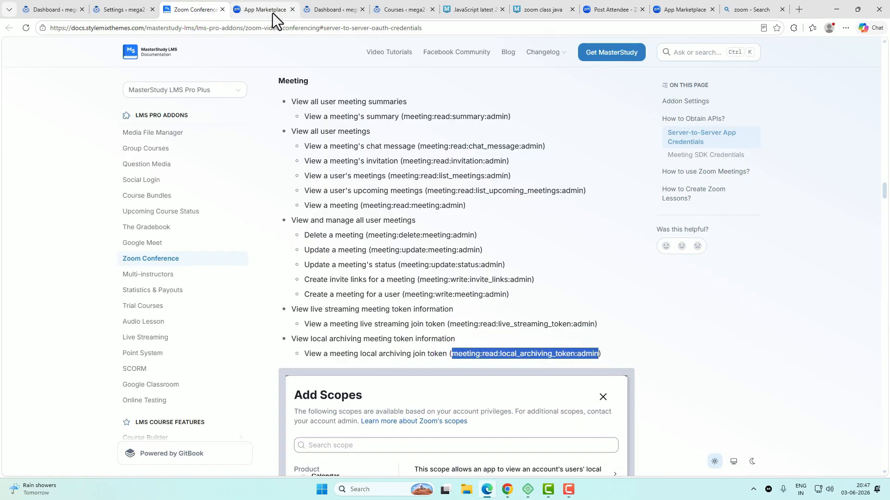
pyautogui.click(273, 10)
pyautogui.click(638, 229)
pyautogui.click(465, 183)
pyautogui.hotkey('ctrl', 'v')
pyautogui.click(406, 244)
pyautogui.click(584, 375)
# Step: Add the user:read:email:admin scope to the masterstudy2 app
pyautogui.click(203, 9)
pyautogui.scroll(-3, 506, 294)
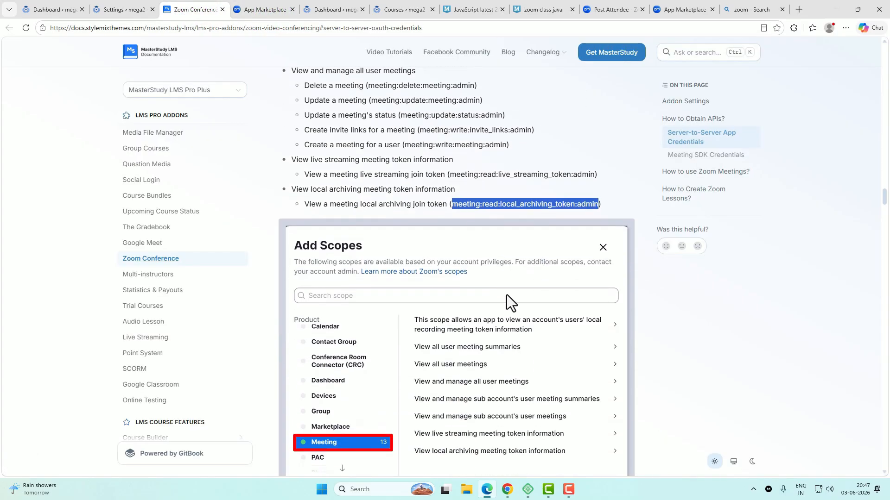
pyautogui.scroll(-5, 507, 295)
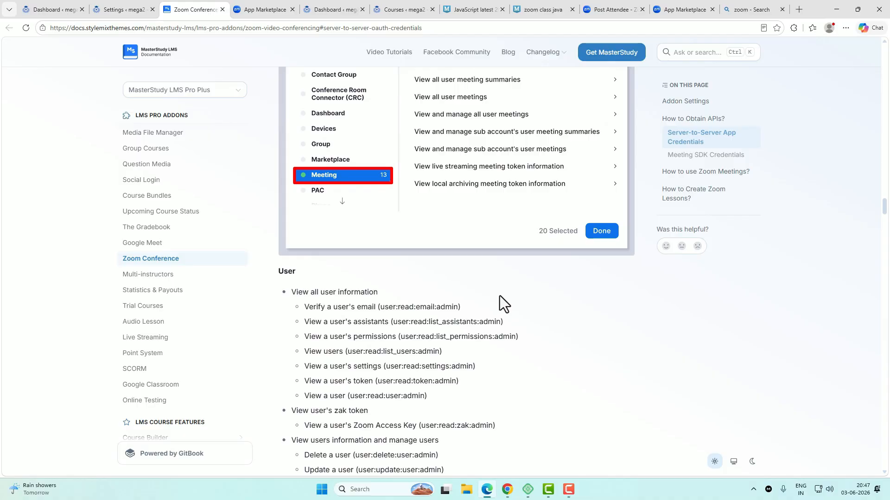
pyautogui.scroll(-2, 465, 307)
pyautogui.doubleClick(457, 214)
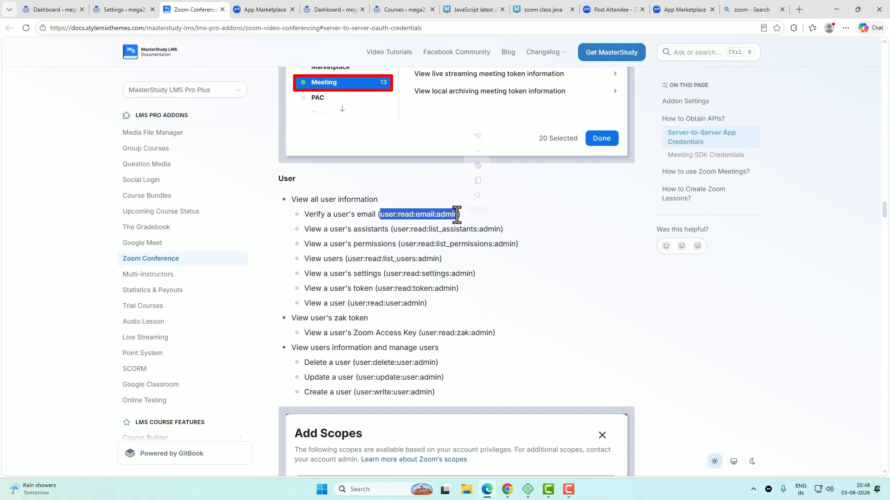
pyautogui.click(261, 9)
pyautogui.click(633, 228)
pyautogui.click(443, 183)
pyautogui.hotkey('ctrl', 'v')
pyautogui.click(409, 244)
pyautogui.click(584, 377)
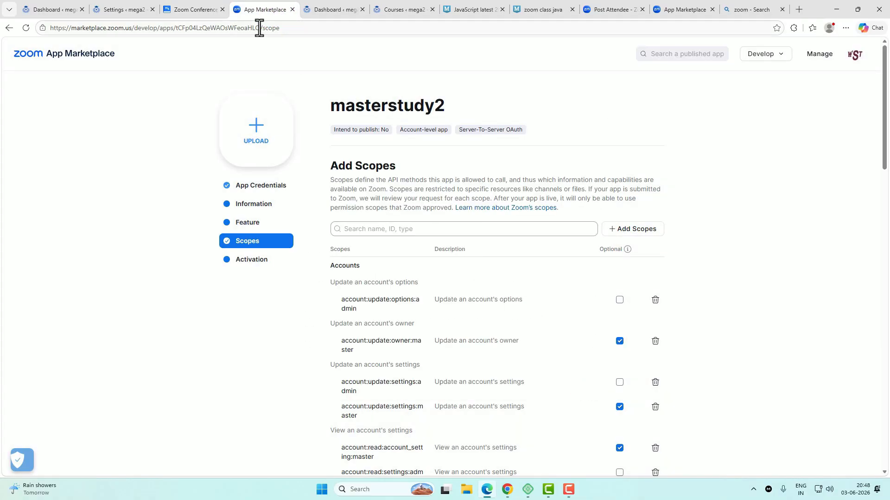
# Step: Add the user:read:list_assistants:admin and user:read:list_permissions:admin scopes
pyautogui.click(195, 9)
pyautogui.moveTo(393, 230); pyautogui.dragTo(500, 230)
pyautogui.hotkey('ctrl', 'c')
pyautogui.click(258, 8)
pyautogui.click(629, 232)
pyautogui.click(440, 184)
pyautogui.hotkey('ctrl', 'v')
pyautogui.click(430, 250)
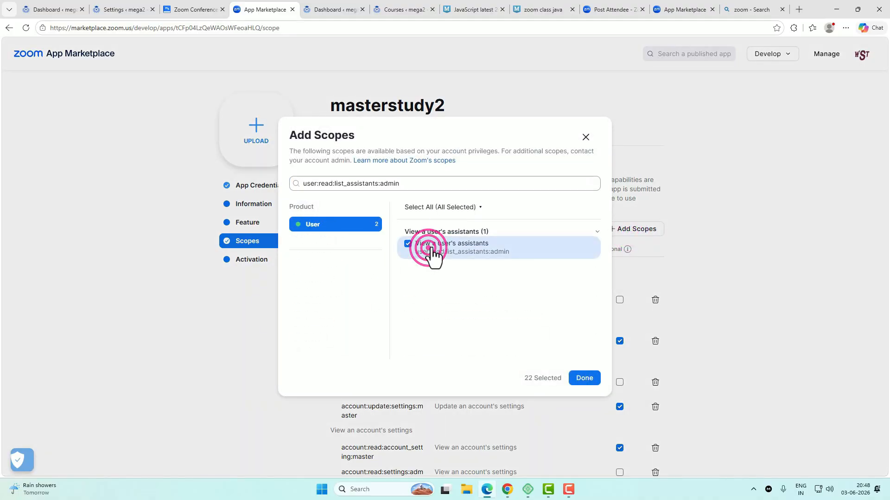
pyautogui.click(583, 378)
pyautogui.click(195, 9)
pyautogui.moveTo(393, 245); pyautogui.dragTo(513, 244)
pyautogui.hotkey('ctrl', 'c')
pyautogui.click(259, 8)
pyautogui.click(633, 228)
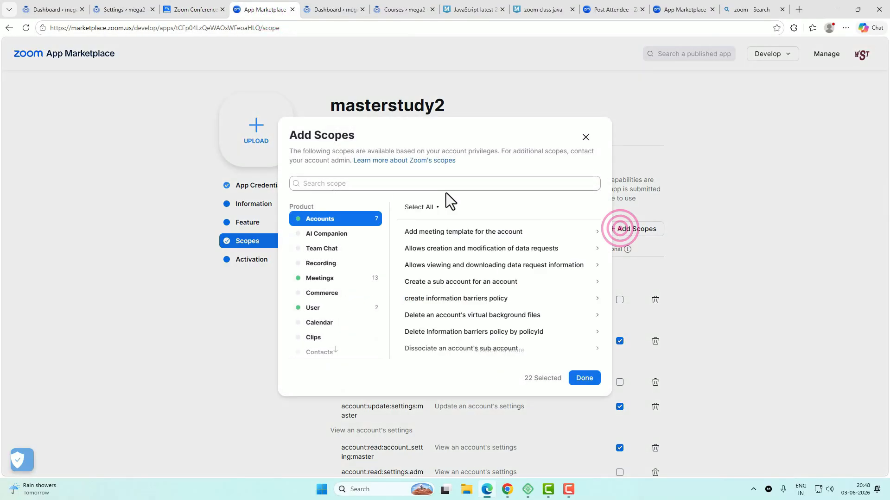
pyautogui.click(443, 183)
pyautogui.hotkey('ctrl', 'v')
pyautogui.click(407, 244)
pyautogui.click(584, 378)
# Step: Add the user:read:list_users:admin and user:read:settings:admin scopes
pyautogui.click(194, 10)
pyautogui.moveTo(347, 258); pyautogui.dragTo(438, 258)
pyautogui.hotkey('ctrl', 'c')
pyautogui.click(258, 8)
pyautogui.click(633, 228)
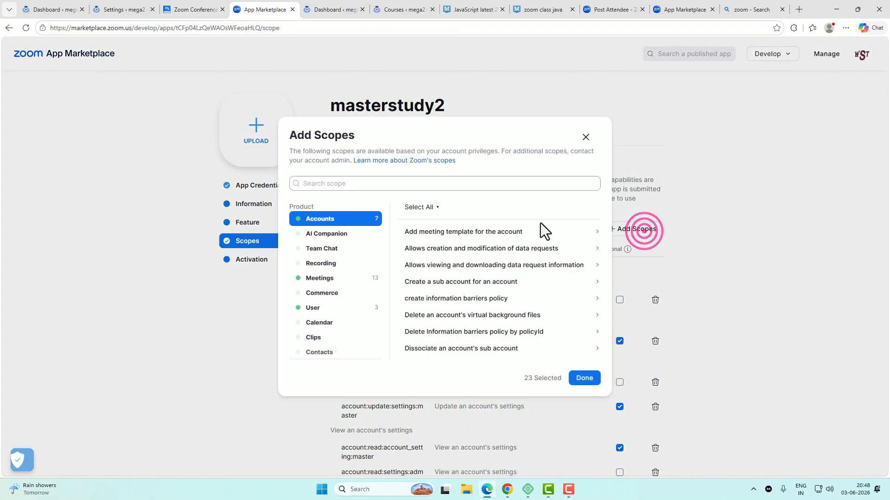
pyautogui.click(443, 184)
pyautogui.hotkey('ctrl', 'v')
pyautogui.click(444, 246)
pyautogui.click(589, 379)
pyautogui.click(204, 10)
pyautogui.moveTo(387, 273); pyautogui.dragTo(470, 273)
pyautogui.click(258, 9)
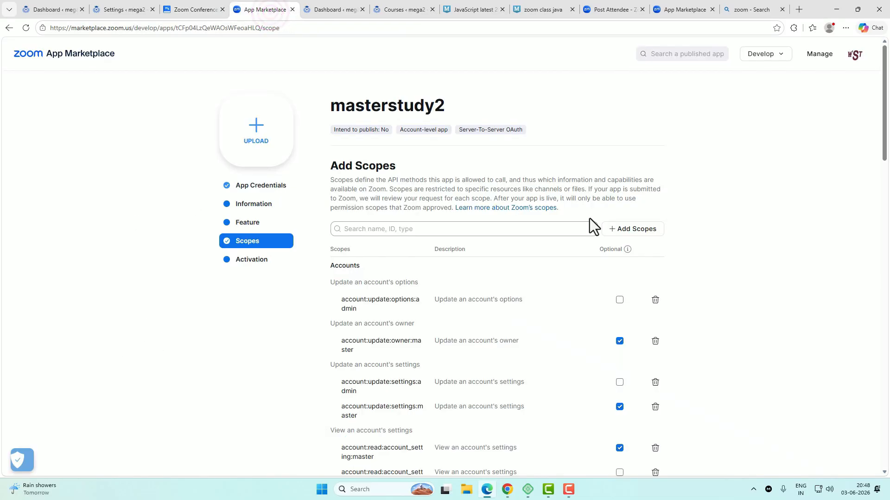
pyautogui.click(632, 229)
pyautogui.click(418, 184)
pyautogui.hotkey('ctrl', 'v')
pyautogui.click(407, 244)
pyautogui.click(583, 378)
# Step: Add the user:read:token:admin and user:read:zak:admin scopes
pyautogui.click(194, 9)
pyautogui.moveTo(377, 288); pyautogui.dragTo(456, 289)
pyautogui.click(260, 10)
pyautogui.click(633, 229)
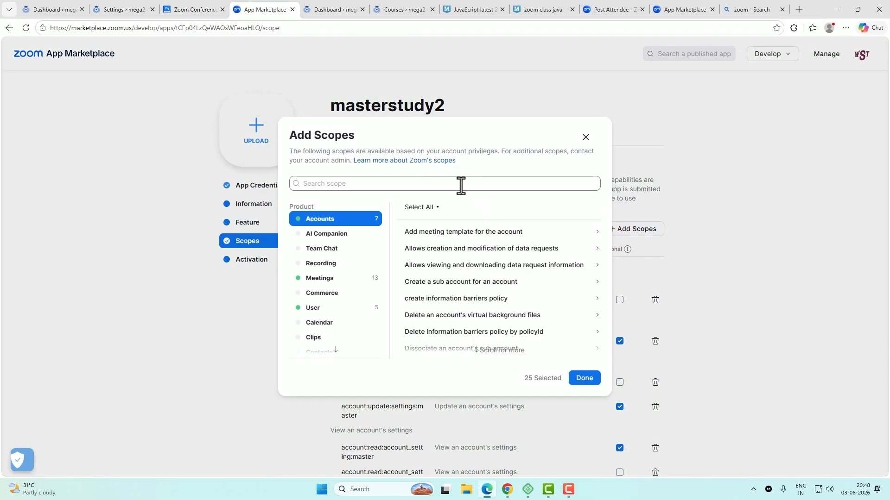
pyautogui.hotkey('ctrl', 'v')
pyautogui.click(408, 244)
pyautogui.click(579, 378)
pyautogui.click(195, 10)
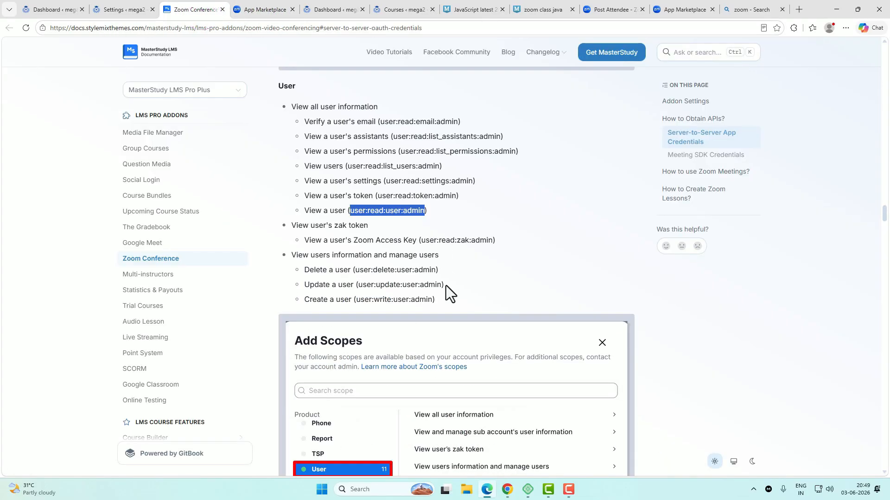
pyautogui.click(421, 241)
pyautogui.moveTo(422, 241); pyautogui.dragTo(492, 242)
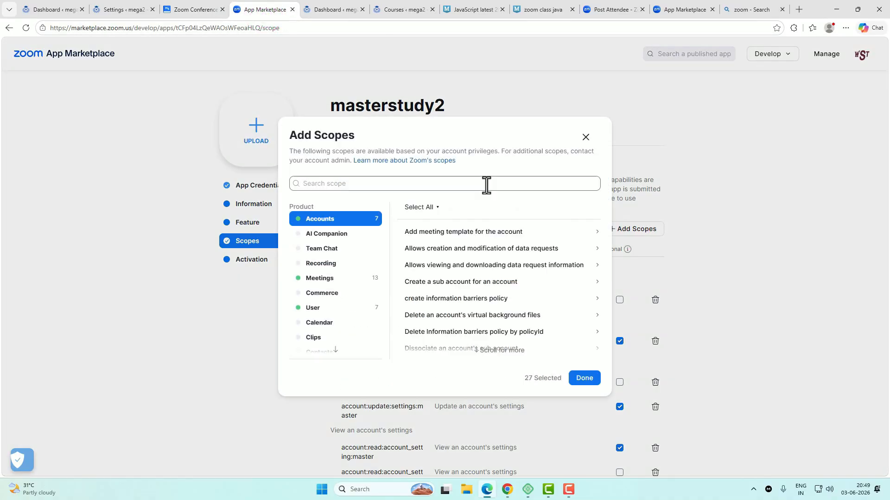
pyautogui.hotkey('ctrl', 'v')
pyautogui.click(406, 243)
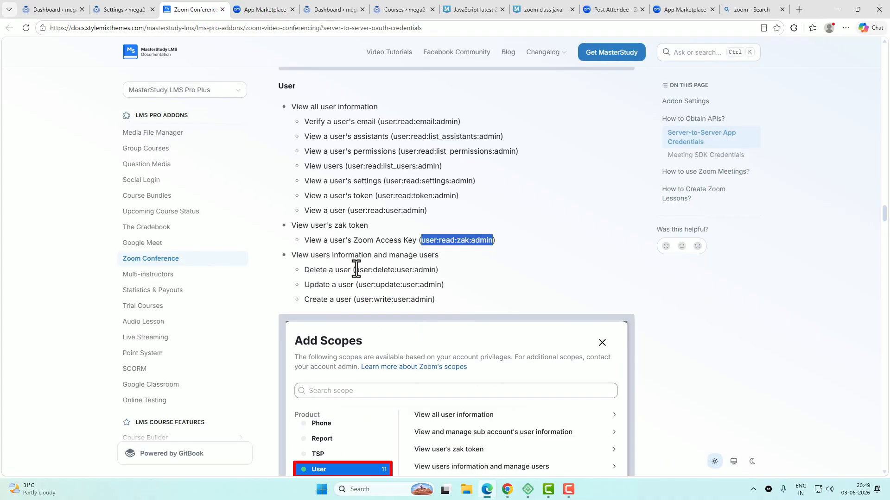
# Step: Add the user:delete:user:admin, user:update:user:admin and user:write:user:admin scopes
pyautogui.moveTo(355, 269); pyautogui.dragTo(435, 270)
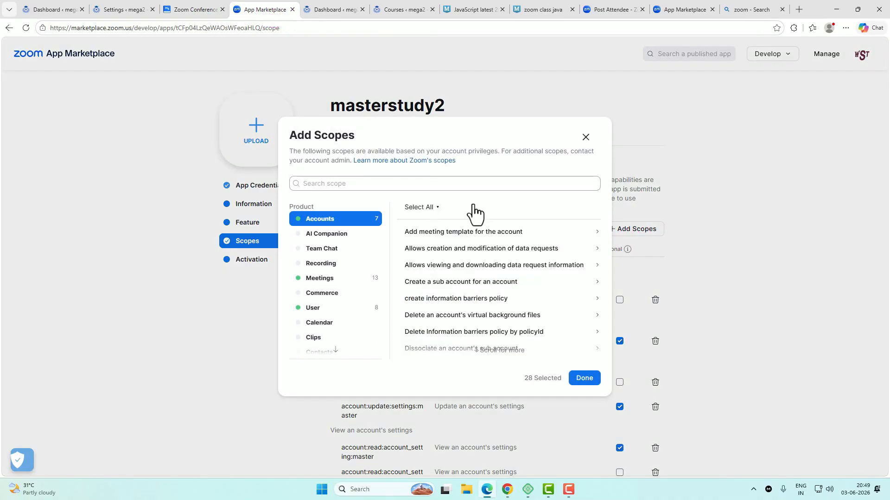
pyautogui.hotkey('ctrl', 'v')
pyautogui.click(520, 241)
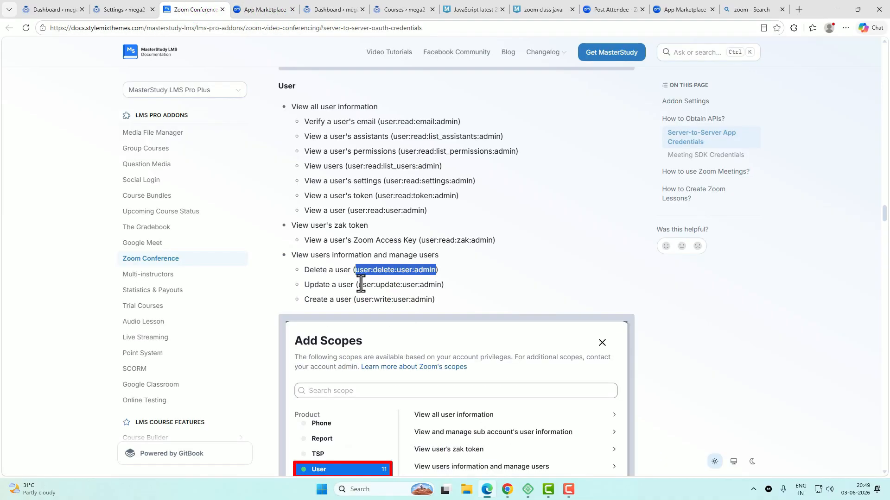
pyautogui.moveTo(358, 284); pyautogui.dragTo(441, 284)
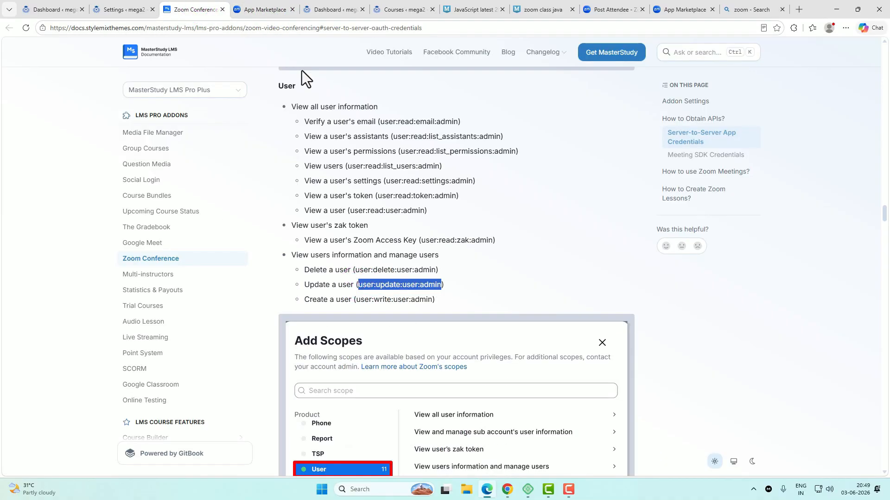
pyautogui.click(407, 185)
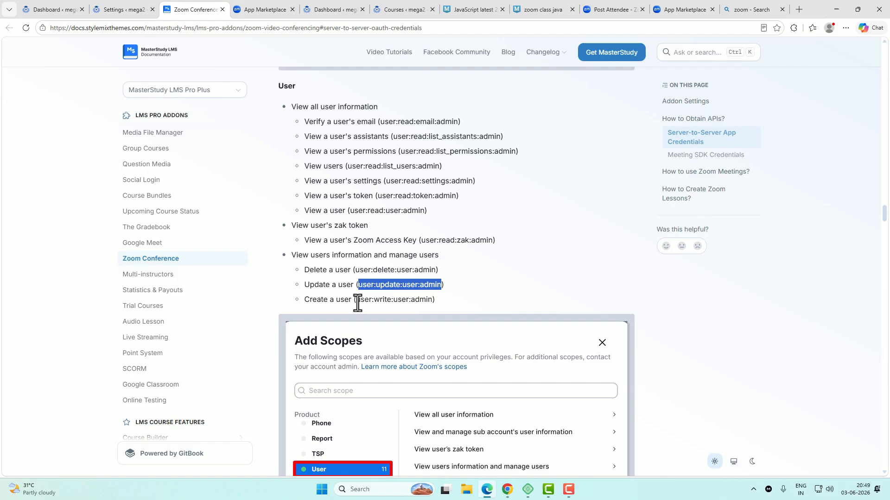
pyautogui.moveTo(357, 300); pyautogui.dragTo(432, 300)
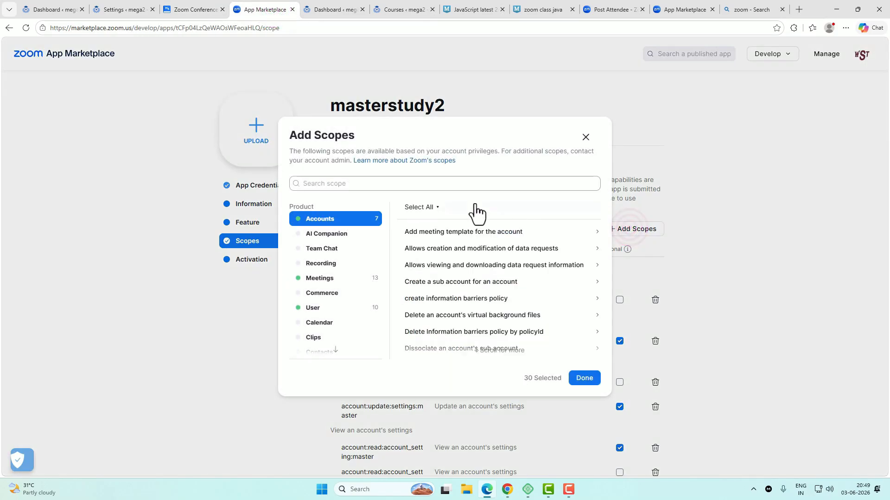
pyautogui.hotkey('ctrl', 'v')
pyautogui.click(405, 239)
# Step: Add the zoom_events:delete:speaker:admin and zoom_events:update:speaker:admin scopes
pyautogui.scroll(-3, 501, 291)
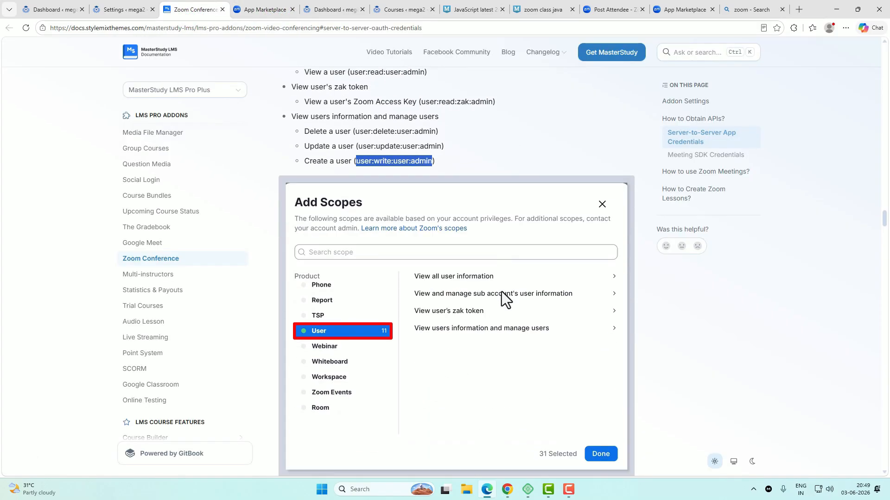
pyautogui.scroll(-7, 503, 292)
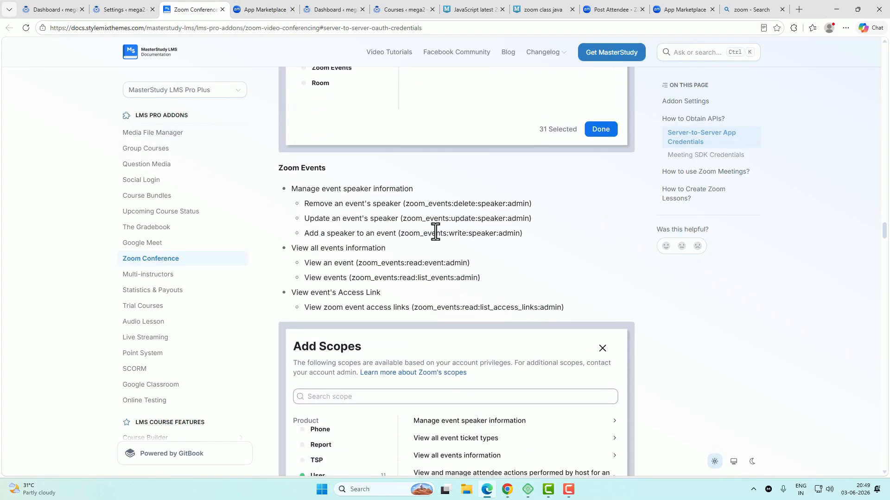
pyautogui.moveTo(405, 204); pyautogui.dragTo(531, 204)
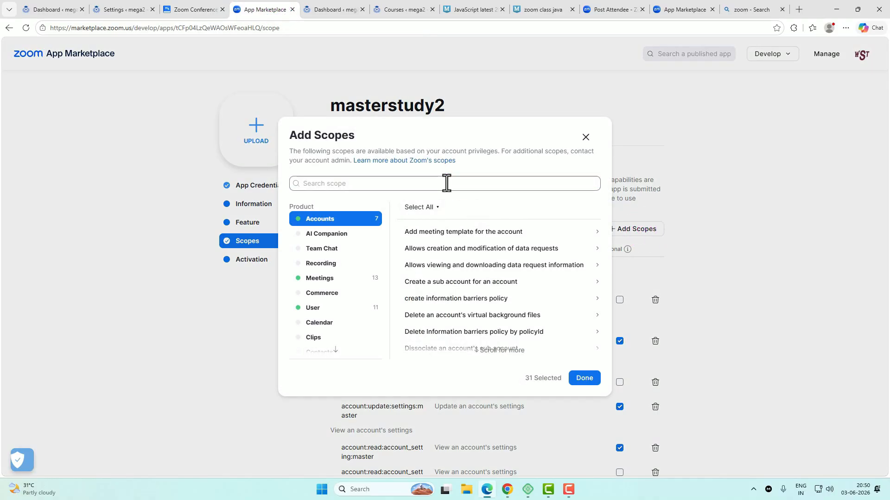
pyautogui.hotkey('ctrl', 'v')
pyautogui.click(405, 242)
pyautogui.click(582, 375)
pyautogui.click(404, 220)
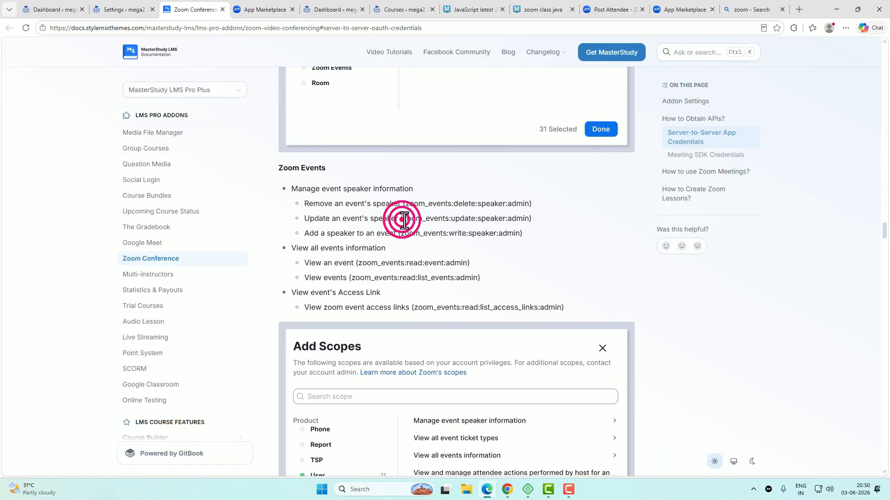
pyautogui.moveTo(404, 220); pyautogui.dragTo(529, 218)
pyautogui.hotkey('ctrl', 'c')
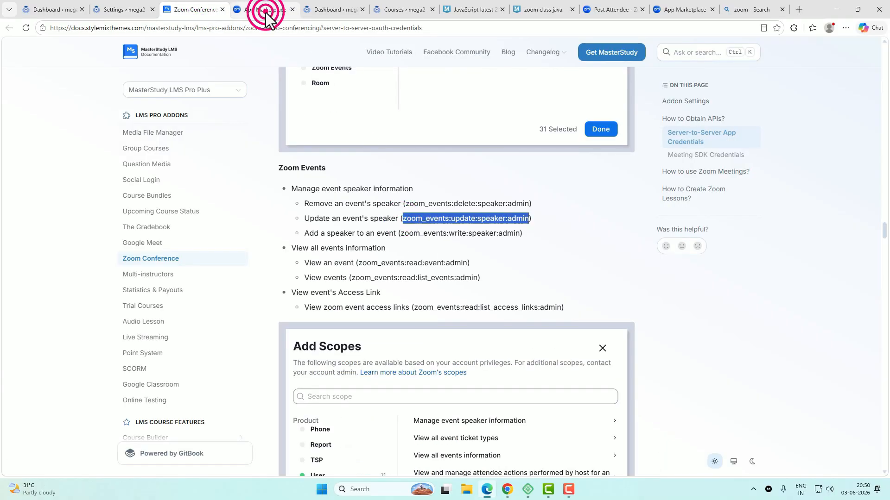
pyautogui.click(259, 10)
pyautogui.hotkey('ctrl', 'v')
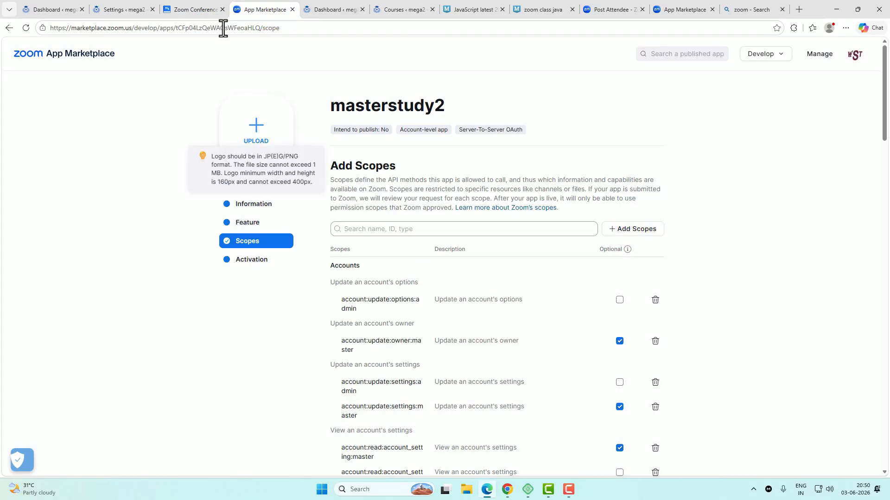
pyautogui.click(195, 9)
# Step: Add the zoom_events:write:speaker:admin scope
pyautogui.moveTo(400, 233); pyautogui.dragTo(520, 233)
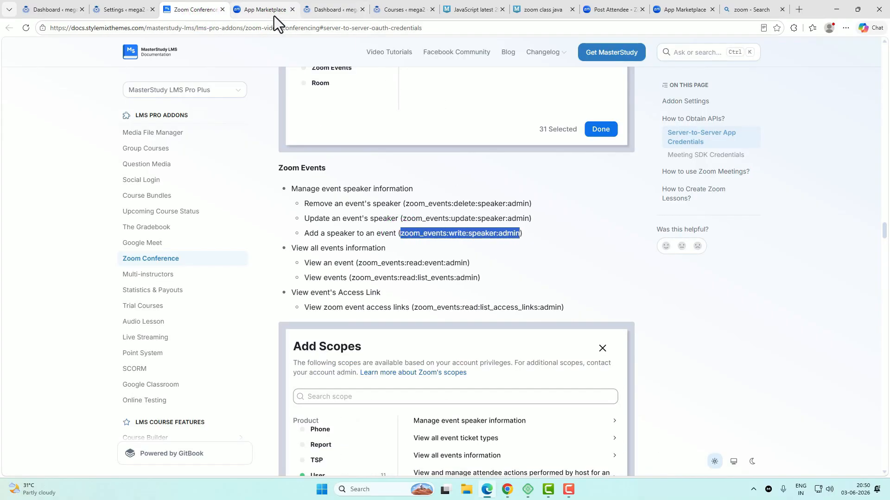
pyautogui.hotkey('ctrl', 'c')
pyautogui.click(269, 10)
pyautogui.hotkey('ctrl', 'v')
pyautogui.click(407, 246)
pyautogui.click(582, 387)
pyautogui.click(194, 9)
# Step: Add the zoom_events:read:event:admin scope (View an event)
pyautogui.moveTo(358, 263); pyautogui.dragTo(468, 262)
pyautogui.hotkey('ctrl', 'c')
pyautogui.click(259, 9)
pyautogui.click(635, 229)
pyautogui.click(438, 184)
pyautogui.hotkey('ctrl', 'v')
pyautogui.click(408, 243)
pyautogui.click(586, 381)
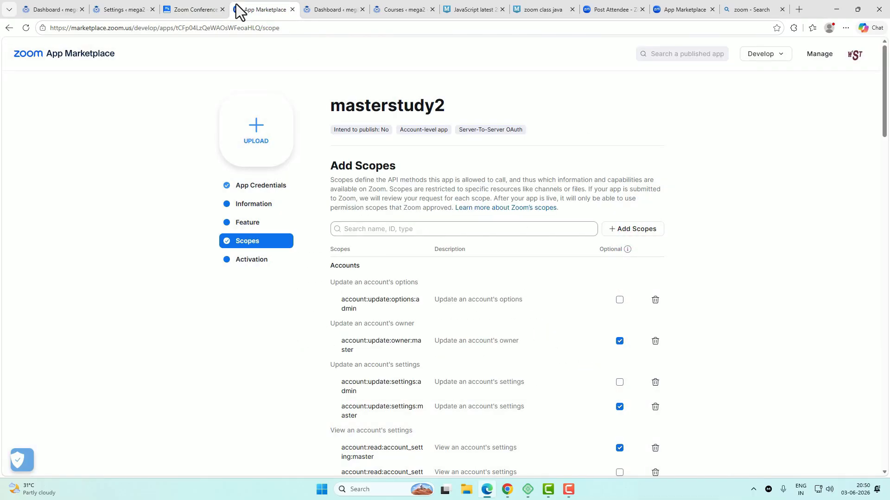
# Step: Add the zoom_events:read:list_events:admin and zoom_events:read:list_access_links:admin scopes
pyautogui.click(197, 9)
pyautogui.moveTo(350, 279); pyautogui.dragTo(478, 279)
pyautogui.hotkey('ctrl', 'c')
pyautogui.click(268, 11)
pyautogui.click(636, 229)
pyautogui.click(499, 184)
pyautogui.hotkey('ctrl', 'v')
pyautogui.click(584, 378)
pyautogui.click(194, 9)
pyautogui.moveTo(414, 307); pyautogui.dragTo(561, 307)
pyautogui.click(262, 10)
pyautogui.click(636, 229)
pyautogui.click(472, 185)
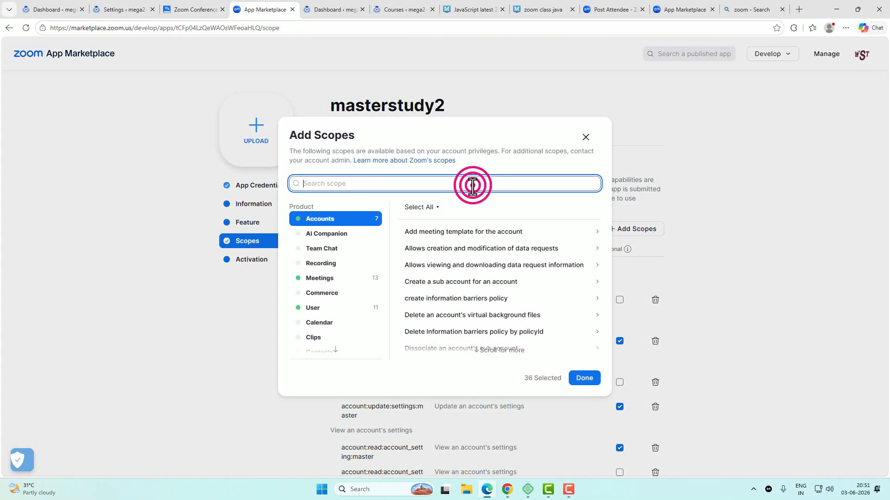
pyautogui.hotkey('ctrl', 'v')
pyautogui.click(408, 243)
pyautogui.click(582, 377)
# Step: Add the webinar:read:participant:admin scope to the masterstudy2 app
pyautogui.click(195, 9)
pyautogui.scroll(-5, 505, 290)
pyautogui.scroll(-3, 505, 290)
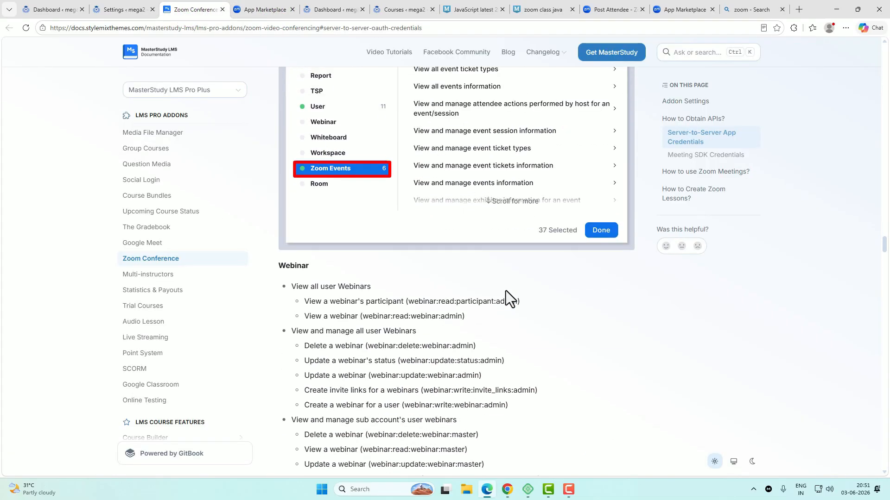
pyautogui.scroll(-2, 505, 290)
pyautogui.moveTo(407, 207); pyautogui.dragTo(517, 207)
pyautogui.click(262, 9)
pyautogui.click(636, 229)
pyautogui.hotkey('ctrl', 'v')
pyautogui.click(410, 240)
pyautogui.click(582, 377)
pyautogui.click(195, 9)
# Step: Add the webinar:read:webinar:admin scope from the docs to masterstudy2
pyautogui.moveTo(360, 222); pyautogui.dragTo(463, 222)
pyautogui.hotkey('ctrl', 'c')
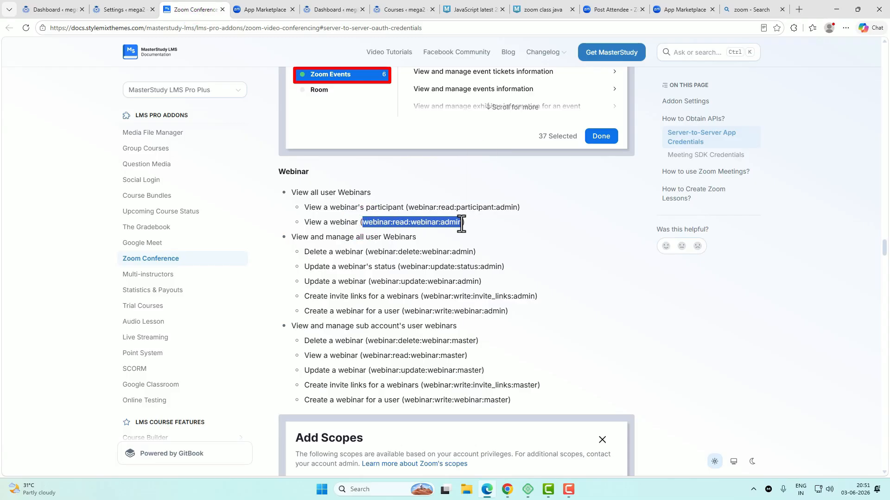
pyautogui.click(262, 10)
pyautogui.click(636, 229)
pyautogui.click(461, 183)
pyautogui.hotkey('ctrl', 'v')
pyautogui.click(408, 240)
pyautogui.click(584, 377)
# Step: Add the webinar:delete:webinar:admin scope to masterstudy2
pyautogui.click(195, 10)
pyautogui.moveTo(366, 253); pyautogui.dragTo(475, 252)
pyautogui.click(272, 10)
pyautogui.click(633, 229)
pyautogui.click(485, 183)
pyautogui.hotkey('ctrl', 'v')
pyautogui.click(407, 240)
pyautogui.click(584, 377)
# Step: Add the webinar:update:status:admin scope to masterstudy2
pyautogui.click(195, 9)
pyautogui.moveTo(399, 267); pyautogui.dragTo(502, 266)
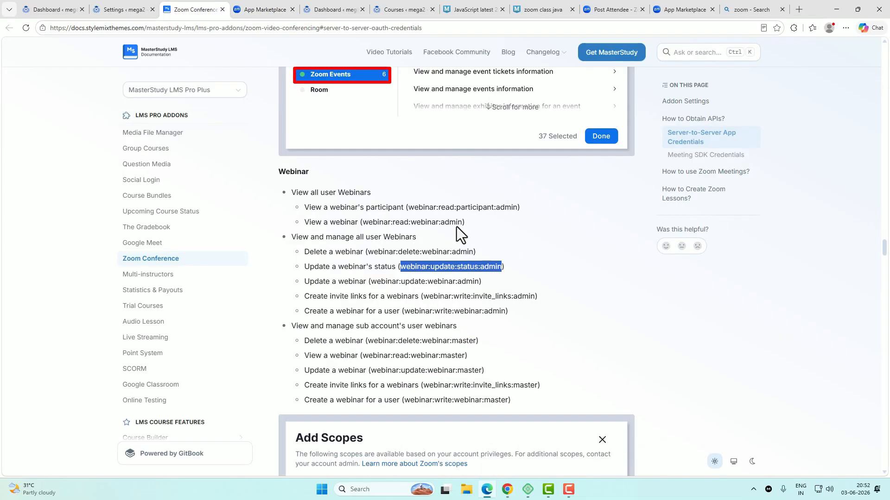
pyautogui.click(262, 10)
pyautogui.click(632, 229)
pyautogui.hotkey('ctrl', 'v')
pyautogui.click(584, 377)
pyautogui.click(195, 9)
# Step: Add the webinar:update:webinar:admin scope to masterstudy2
pyautogui.moveTo(370, 282); pyautogui.dragTo(476, 284)
pyautogui.click(262, 10)
pyautogui.click(635, 230)
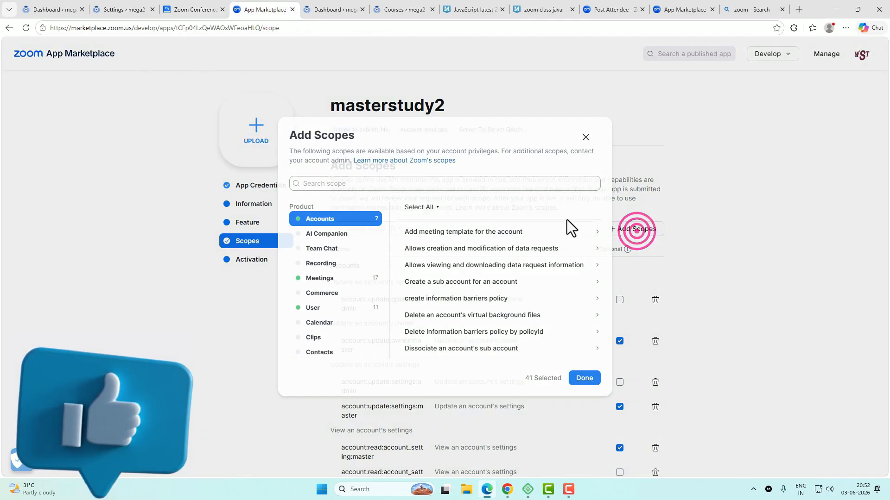
pyautogui.hotkey('ctrl', 'v')
pyautogui.click(408, 243)
pyautogui.click(582, 377)
pyautogui.click(195, 10)
# Step: Add the webinar:write:invite_links:admin scope (Create invite links for webinars)
pyautogui.moveTo(424, 297); pyautogui.dragTo(510, 298)
pyautogui.click(261, 9)
pyautogui.click(617, 230)
pyautogui.hotkey('ctrl', 'v')
pyautogui.click(408, 243)
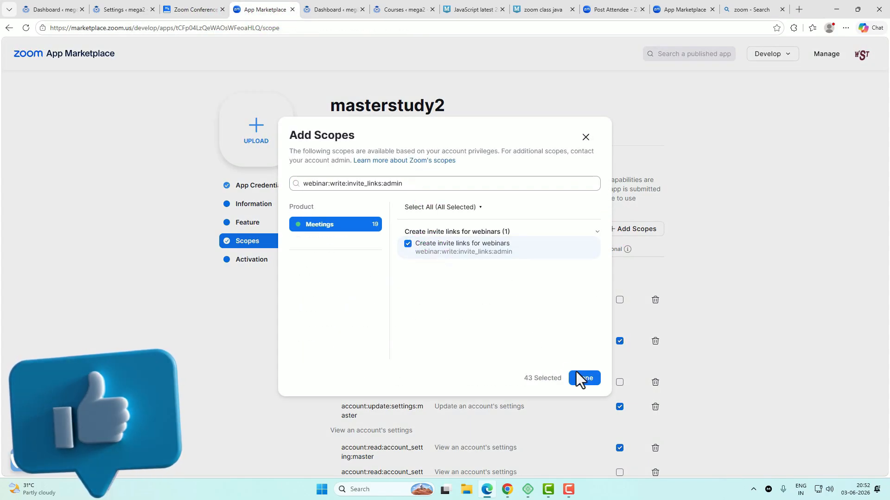
pyautogui.click(578, 377)
pyautogui.click(194, 9)
# Step: Add the webinar:write:webinar:admin scope to masterstudy2
pyautogui.moveTo(403, 311); pyautogui.dragTo(506, 311)
pyautogui.click(266, 9)
pyautogui.click(633, 229)
pyautogui.click(408, 242)
pyautogui.click(583, 378)
pyautogui.click(195, 9)
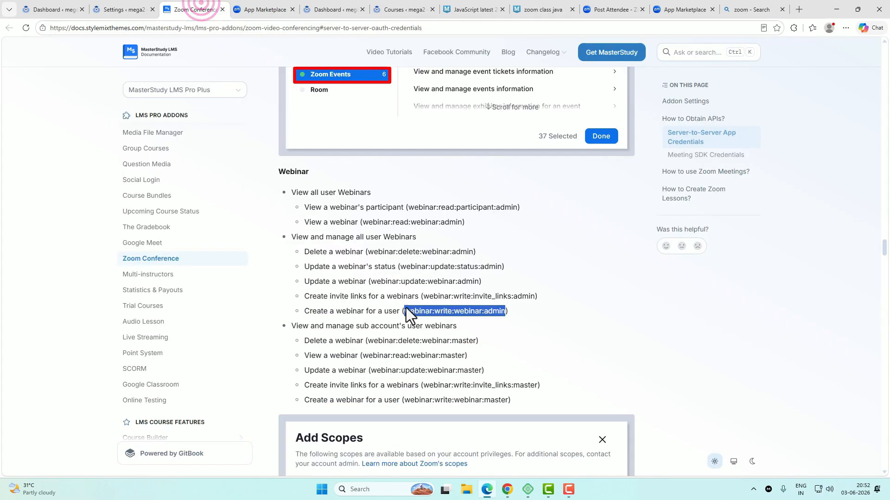
# Step: Add the webinar:delete:webinar:master scope to masterstudy2
pyautogui.moveTo(367, 340); pyautogui.dragTo(477, 342)
pyautogui.click(267, 10)
pyautogui.click(633, 229)
pyautogui.hotkey('ctrl', 'v')
pyautogui.click(408, 244)
pyautogui.click(575, 376)
pyautogui.click(195, 9)
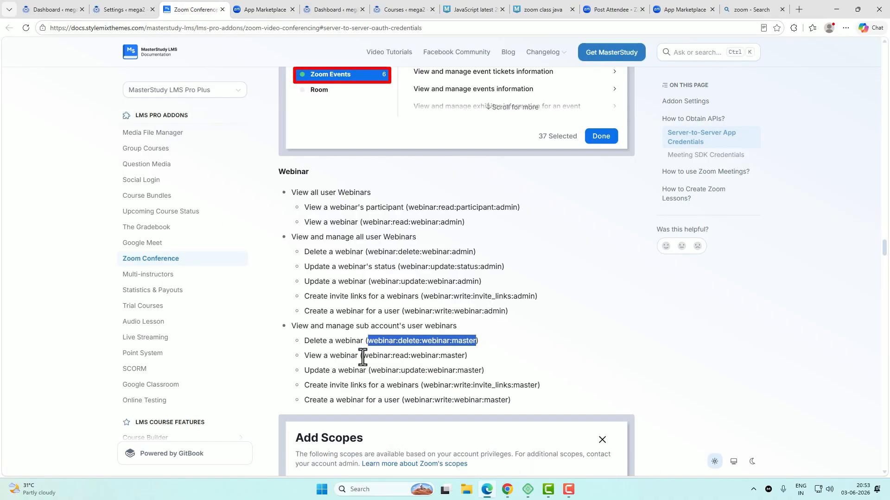
# Step: Add the webinar:read:webinar:master scope to masterstudy2
pyautogui.moveTo(363, 356); pyautogui.dragTo(465, 356)
pyautogui.click(264, 10)
pyautogui.click(633, 229)
pyautogui.hotkey('ctrl', 'v')
pyautogui.click(432, 245)
pyautogui.click(583, 378)
# Step: Add the webinar:update:webinar:master scope to masterstudy2
pyautogui.moveTo(370, 231); pyautogui.dragTo(483, 232)
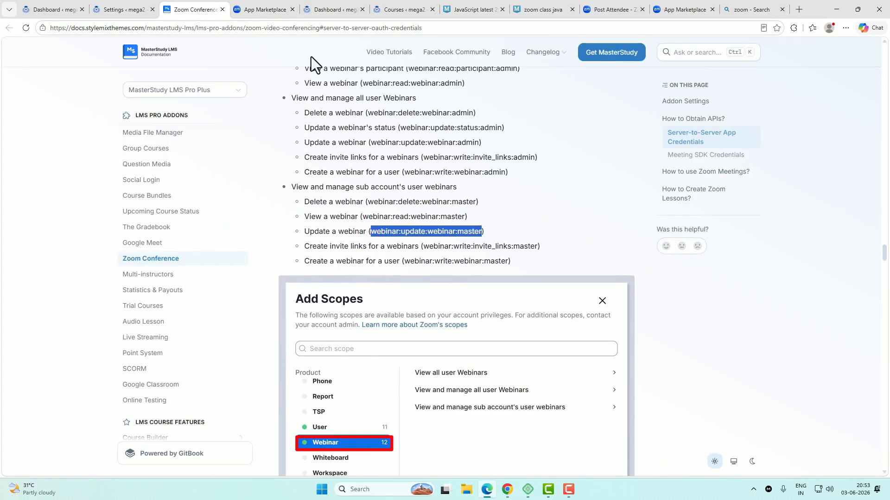
pyautogui.click(266, 10)
pyautogui.click(632, 229)
pyautogui.hotkey('ctrl', 'v')
pyautogui.click(433, 246)
pyautogui.click(583, 378)
pyautogui.click(194, 9)
# Step: Add the webinar:write:invite_links:master scope to masterstudy2
pyautogui.moveTo(423, 246); pyautogui.dragTo(539, 246)
pyautogui.click(266, 9)
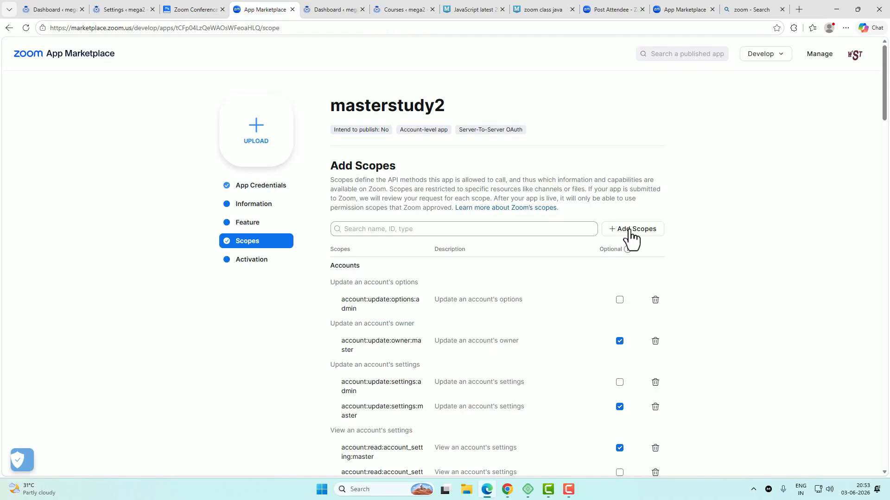
pyautogui.click(630, 231)
pyautogui.hotkey('ctrl', 'v')
pyautogui.click(406, 244)
pyautogui.click(577, 376)
pyautogui.click(194, 9)
# Step: Add the webinar:write:webinar:master scope to masterstudy2
pyautogui.moveTo(404, 261); pyautogui.dragTo(508, 264)
pyautogui.click(267, 9)
pyautogui.click(633, 229)
pyautogui.click(453, 184)
pyautogui.hotkey('ctrl', 'v')
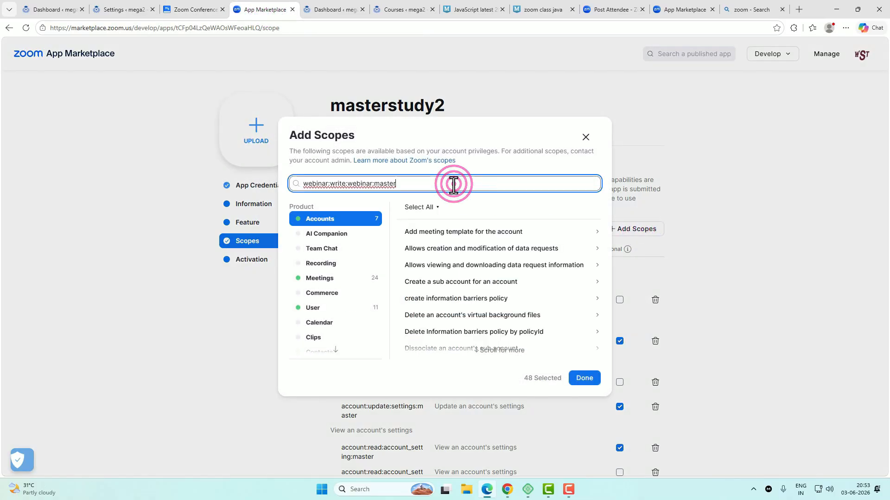
pyautogui.click(433, 246)
pyautogui.click(583, 377)
pyautogui.click(195, 10)
# Step: Add the report:read:webinar:admin scope from the docs' Reports section
pyautogui.scroll(-7, 439, 291)
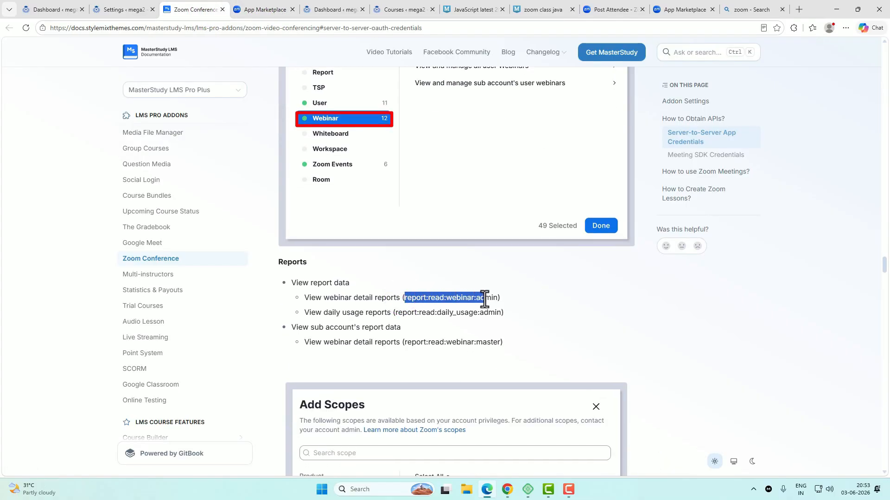
pyautogui.moveTo(495, 299); pyautogui.dragTo(496, 299)
pyautogui.click(263, 10)
pyautogui.click(638, 234)
pyautogui.click(475, 184)
pyautogui.hotkey('ctrl', 'v')
pyautogui.click(409, 243)
pyautogui.click(583, 377)
pyautogui.click(195, 10)
# Step: Add the report:read:daily_usage:admin scope (View daily usage reports)
pyautogui.moveTo(396, 314); pyautogui.dragTo(500, 315)
pyautogui.click(264, 10)
pyautogui.click(631, 229)
pyautogui.click(446, 183)
pyautogui.hotkey('ctrl', 'v')
pyautogui.click(409, 244)
pyautogui.click(589, 380)
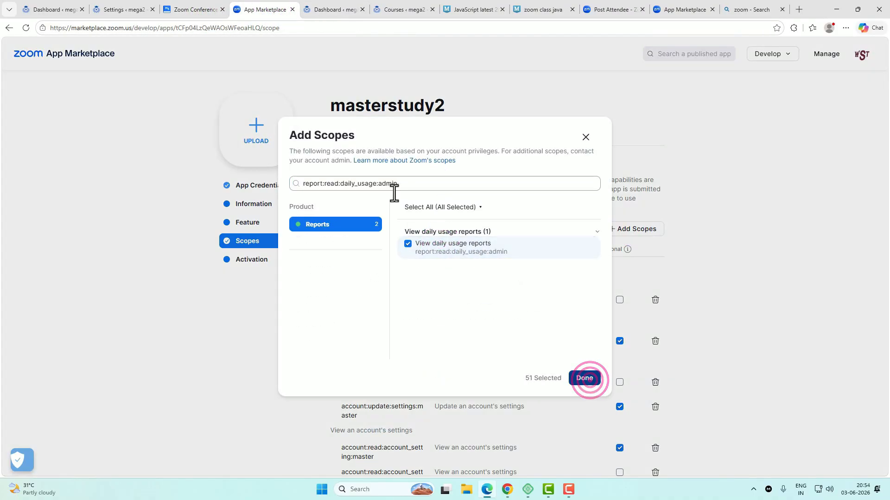
pyautogui.click(194, 9)
# Step: Add the report:read:webinar:master scope, bringing the selection to 51 scopes
pyautogui.moveTo(404, 342); pyautogui.dragTo(498, 341)
pyautogui.click(262, 10)
pyautogui.click(631, 228)
pyautogui.click(450, 187)
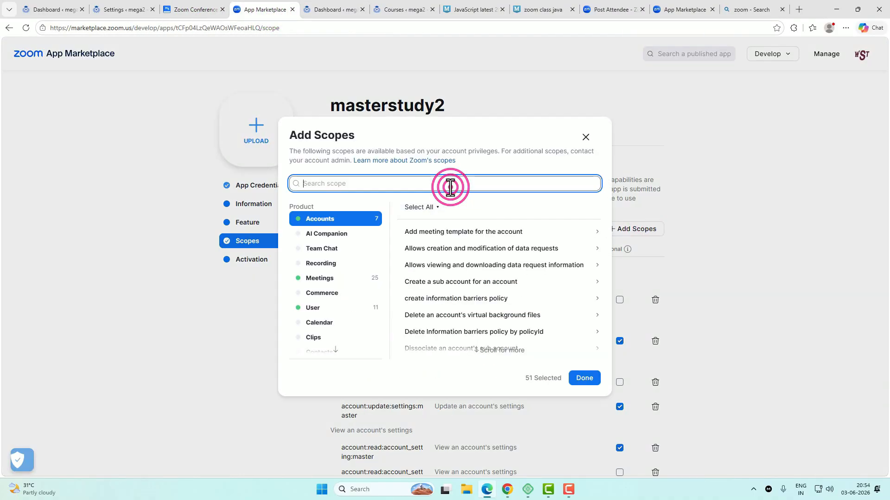
pyautogui.hotkey('ctrl', 'v')
pyautogui.click(409, 242)
pyautogui.click(582, 377)
pyautogui.click(195, 9)
pyautogui.scroll(-2, 516, 294)
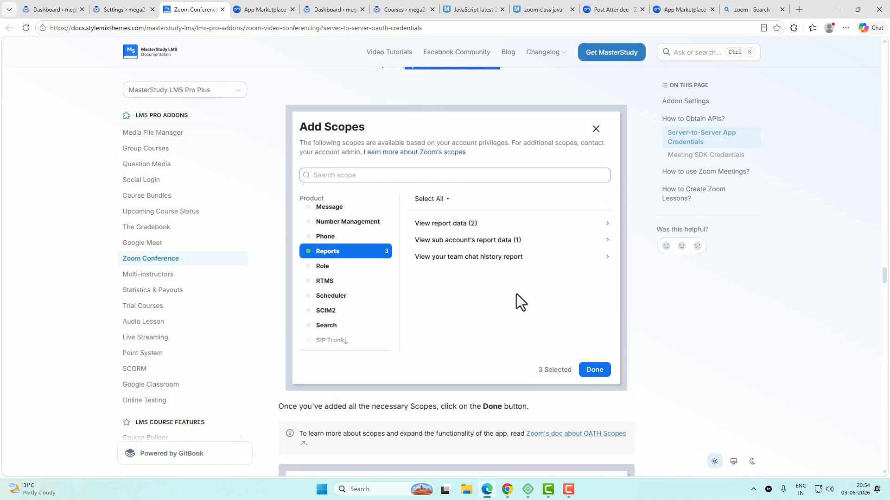
# Step: Continue past the scopes, activate masterstudy2 on the Zoom account, then show its App Credentials
pyautogui.scroll(-3, 516, 294)
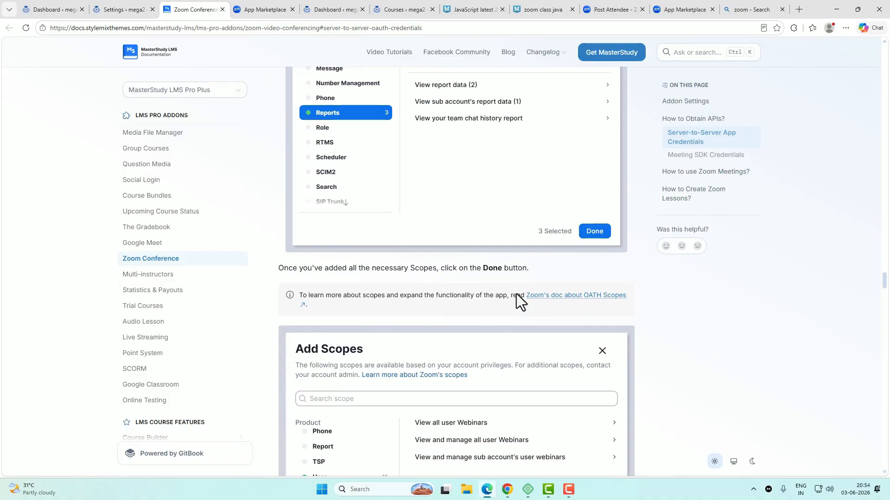
pyautogui.click(269, 11)
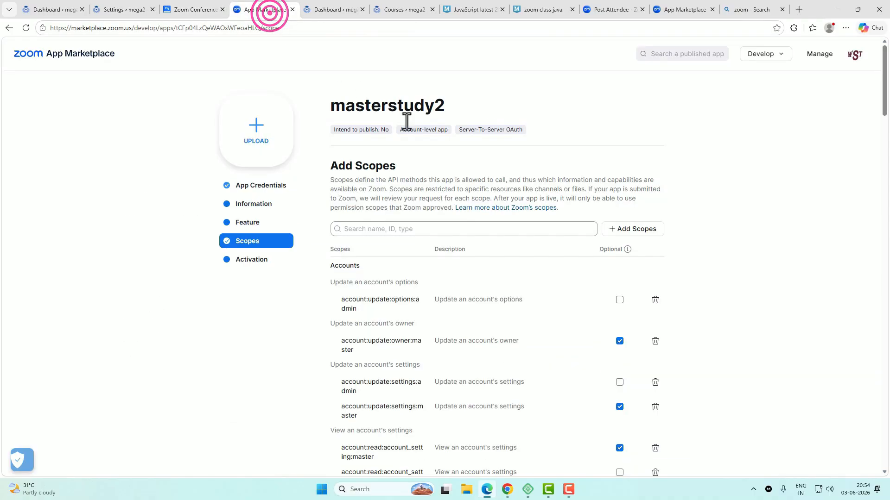
pyautogui.scroll(-15, 639, 297)
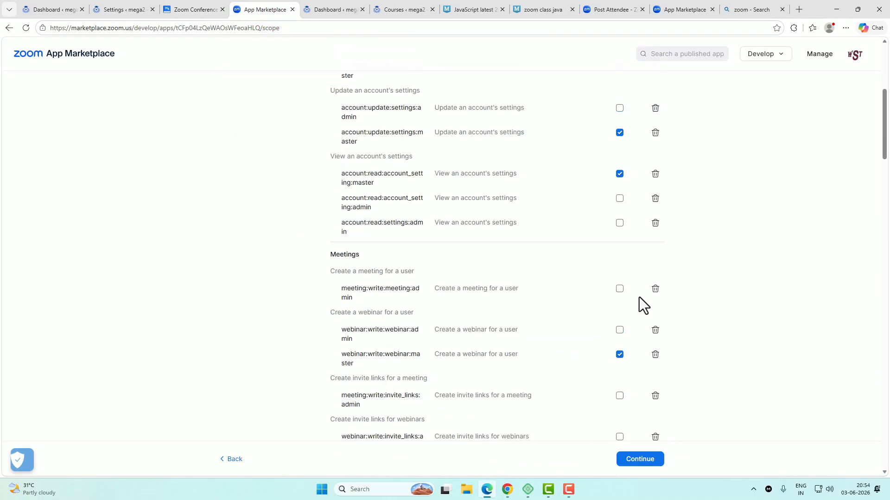
pyautogui.click(635, 460)
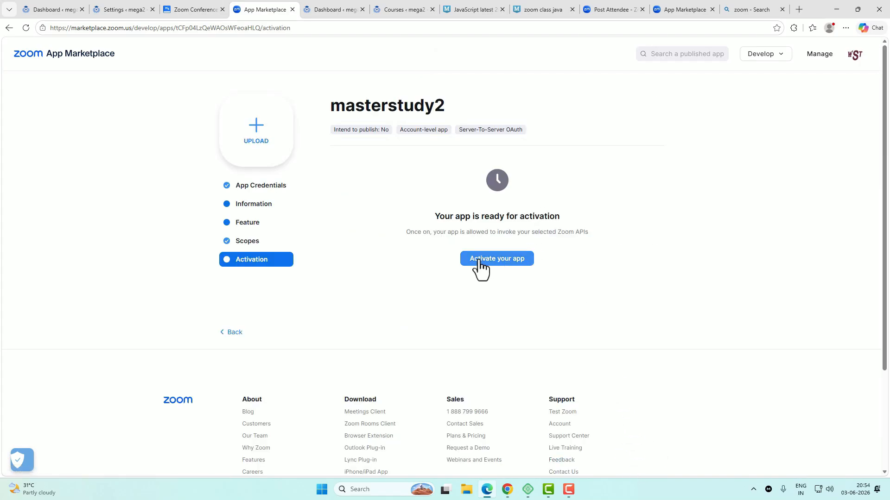
pyautogui.click(512, 268)
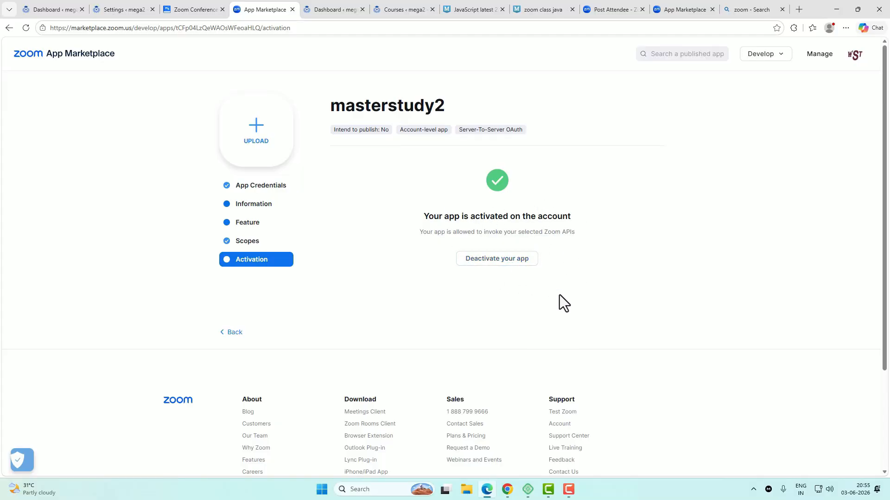
pyautogui.click(274, 197)
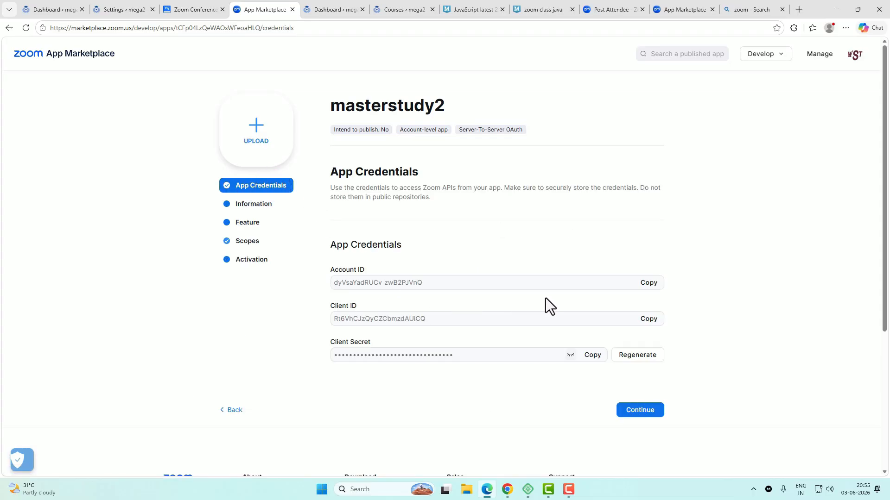
# Step: Copy the Zoom app's Account ID and Client ID into the matching WordPress Zoom settings fields
pyautogui.click(647, 283)
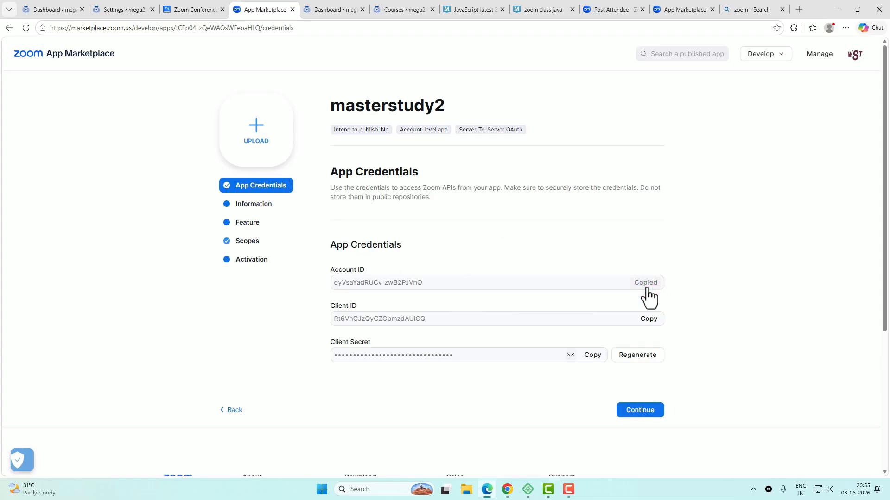
pyautogui.click(113, 10)
pyautogui.click(454, 165)
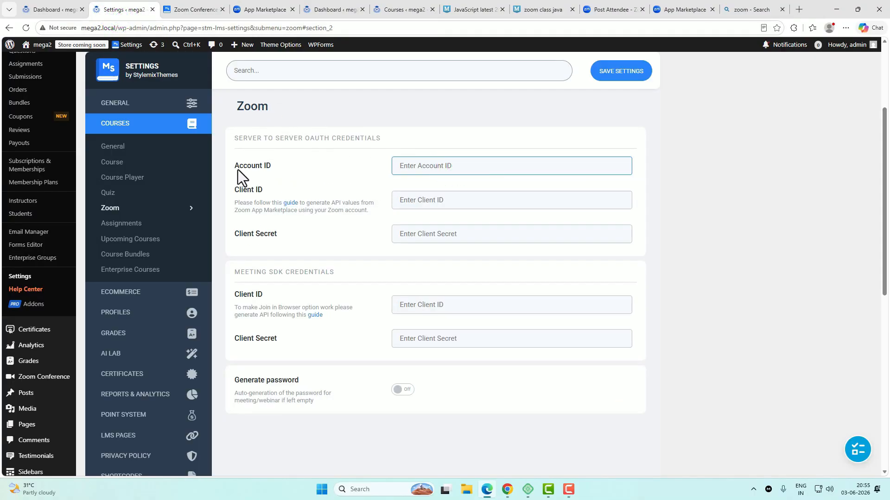
pyautogui.hotkey('ctrl', 'v')
pyautogui.click(263, 10)
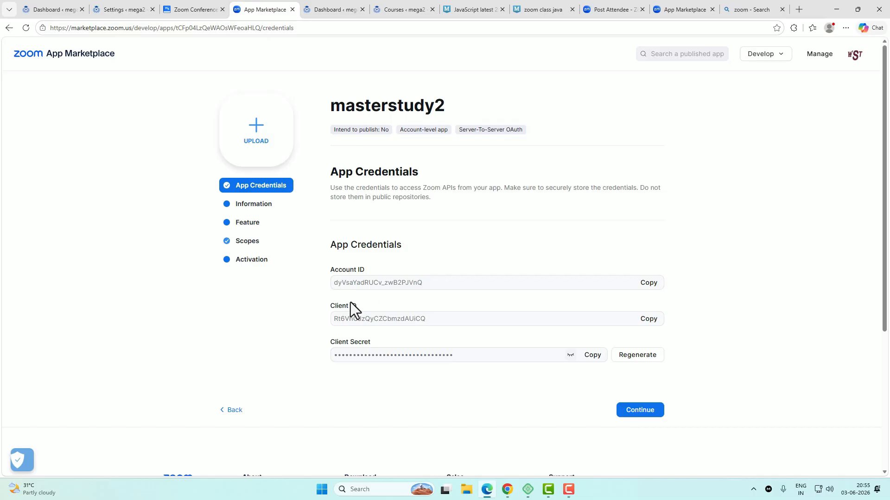
pyautogui.click(650, 319)
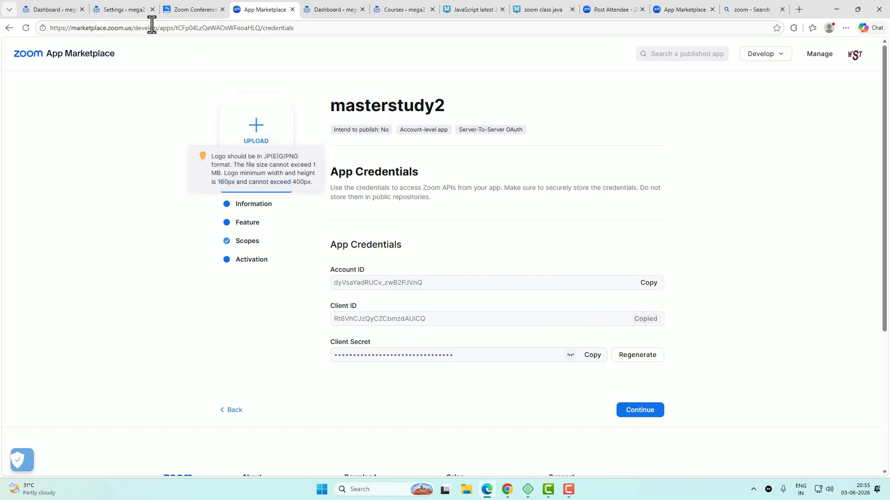
pyautogui.click(129, 13)
pyautogui.click(412, 204)
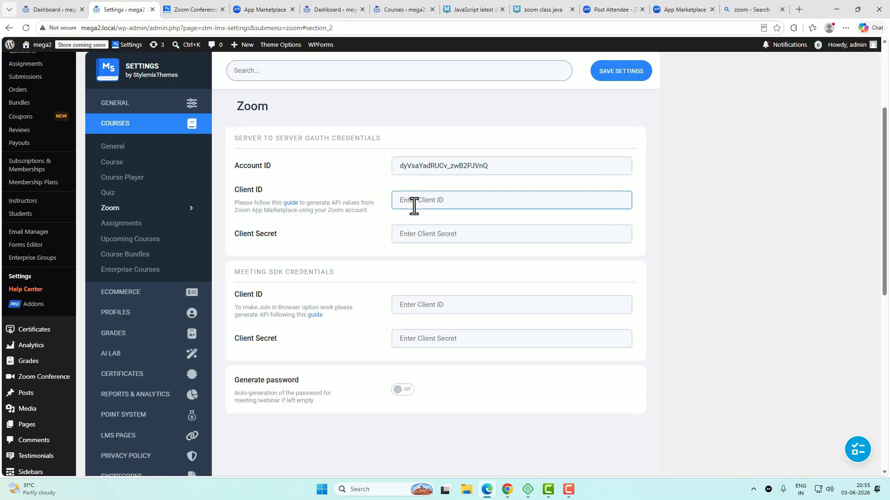
# Step: Paste the app's Client Secret into the Zoom settings and save them
pyautogui.click(260, 14)
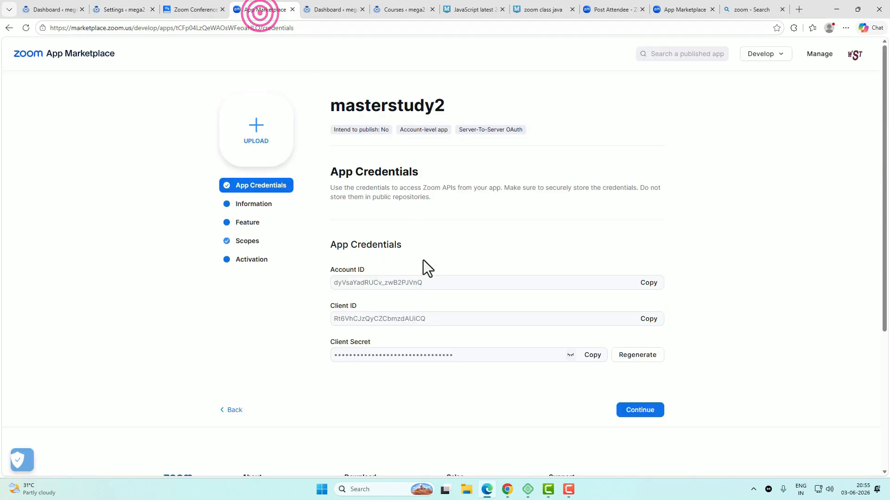
pyautogui.click(593, 358)
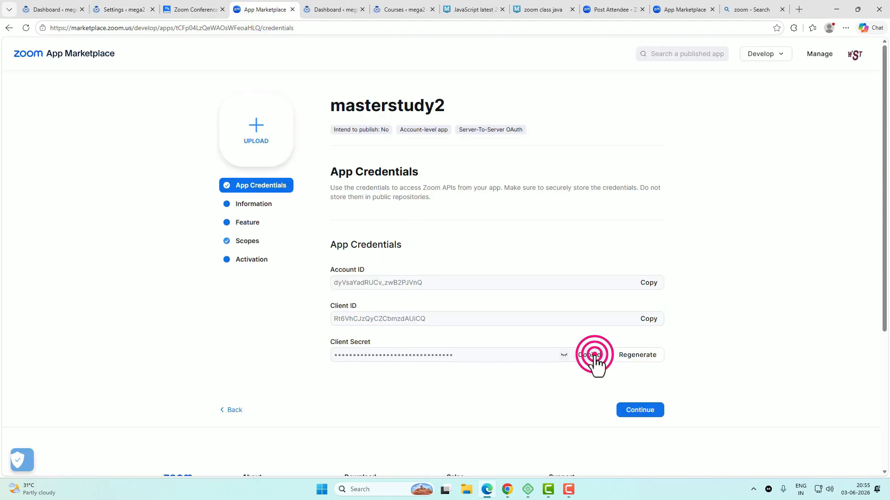
pyautogui.click(122, 14)
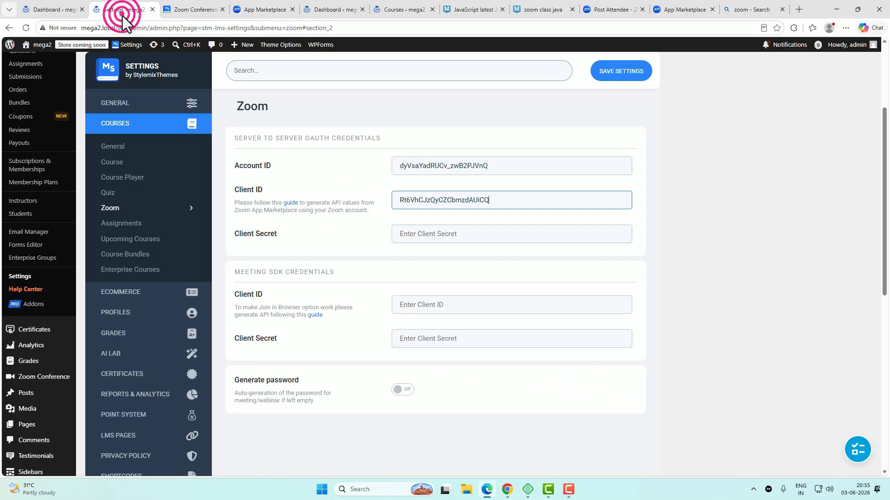
pyautogui.click(433, 238)
pyautogui.hotkey('ctrl', 'v')
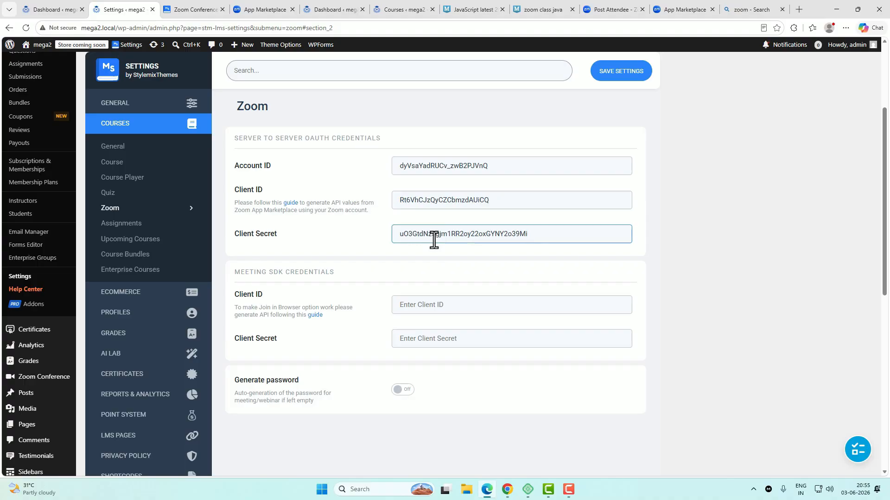
pyautogui.click(638, 77)
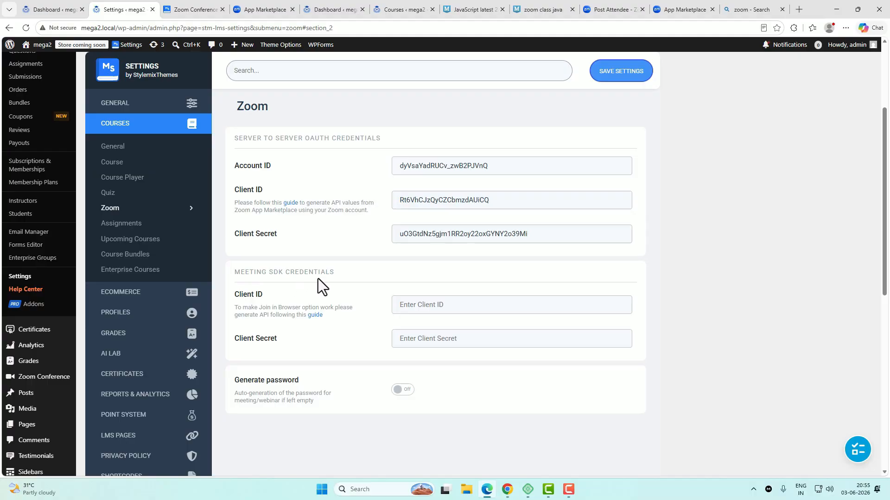
# Step: Build a new General App from the Develop menu, opening General app 738's Basic Information page
pyautogui.click(262, 13)
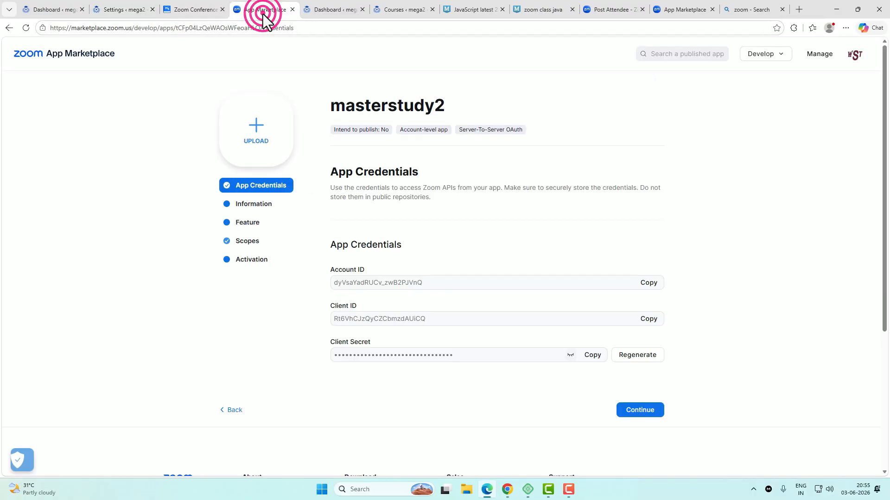
pyautogui.click(776, 56)
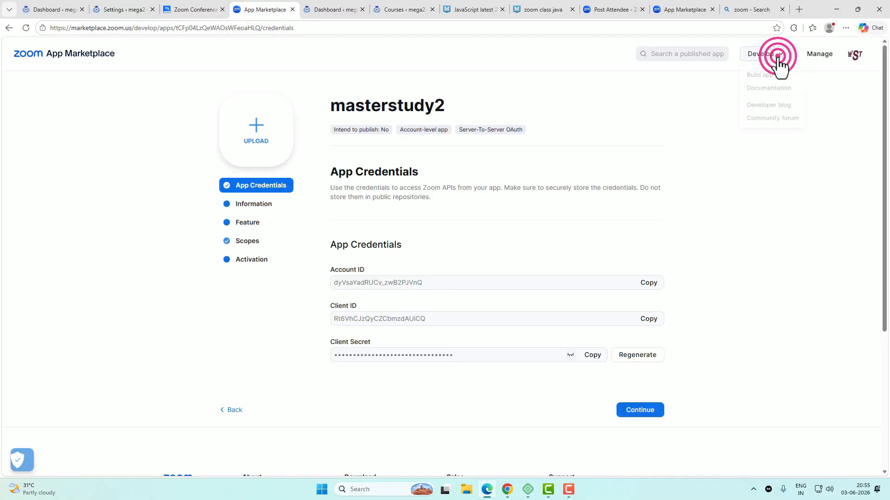
pyautogui.click(761, 77)
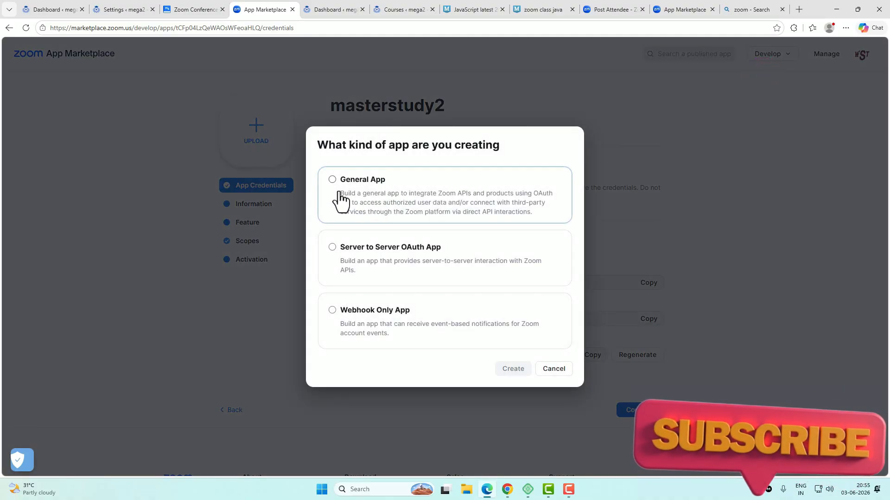
pyautogui.click(381, 185)
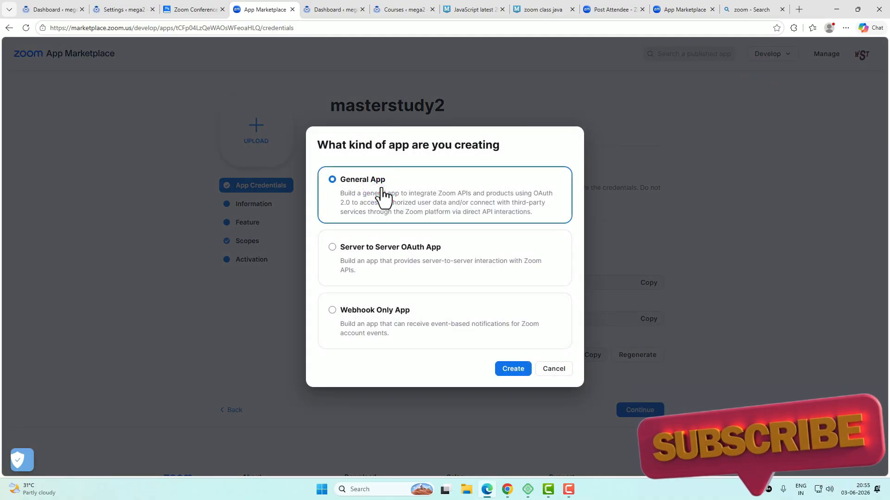
pyautogui.click(516, 369)
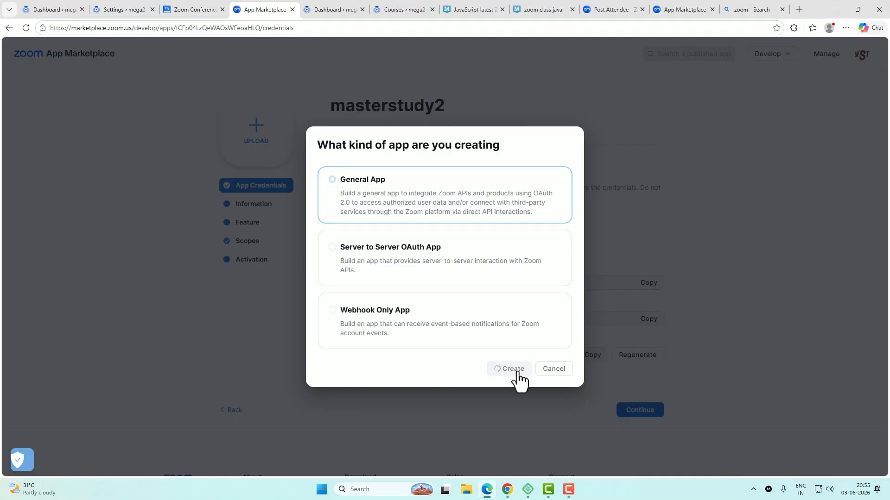
pyautogui.scroll(-1, 510, 371)
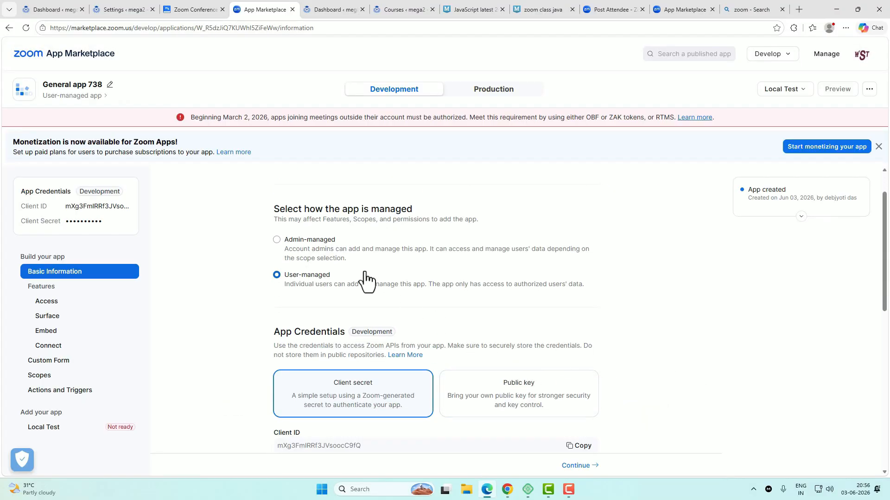
# Step: Switch General app 738 to admin-managed and confirm the change
pyautogui.click(277, 240)
pyautogui.click(287, 359)
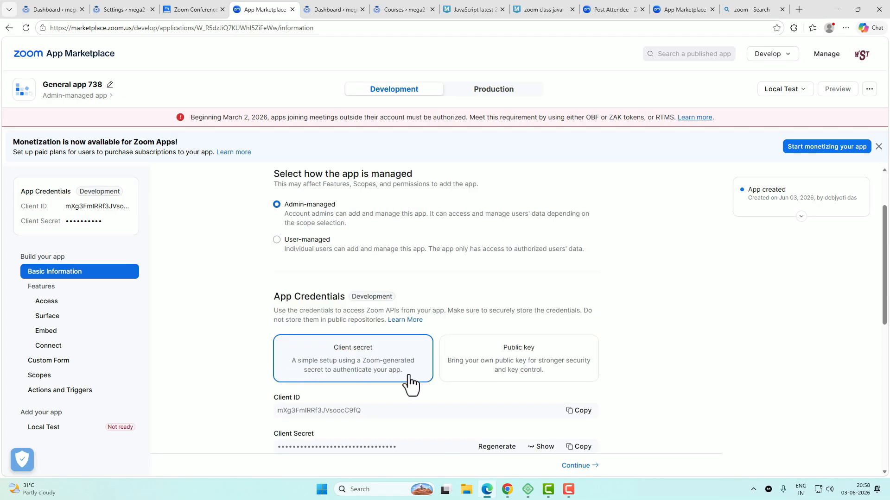
pyautogui.scroll(-6, 410, 384)
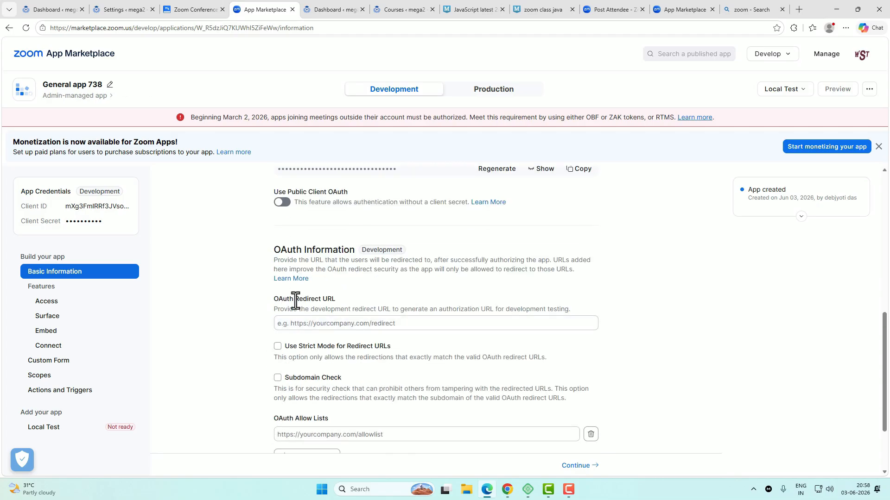
pyautogui.click(341, 324)
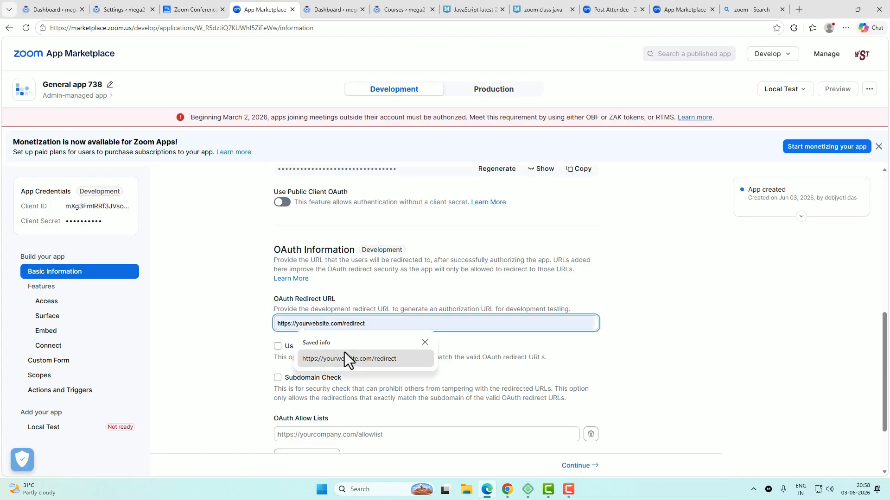
pyautogui.click(344, 359)
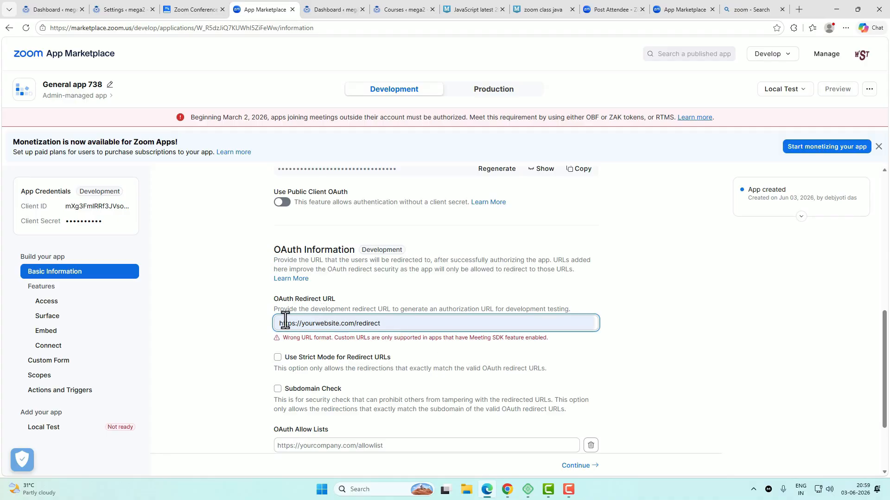
pyautogui.scroll(-2, 479, 318)
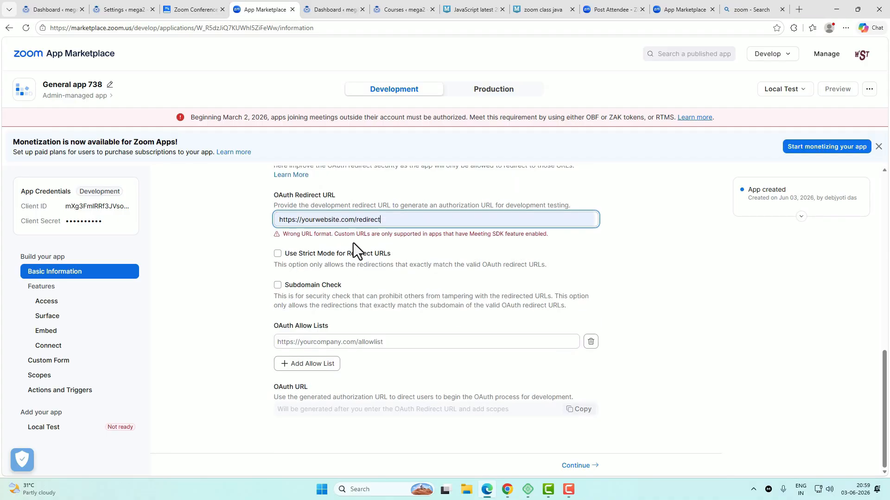
pyautogui.scroll(2, 398, 268)
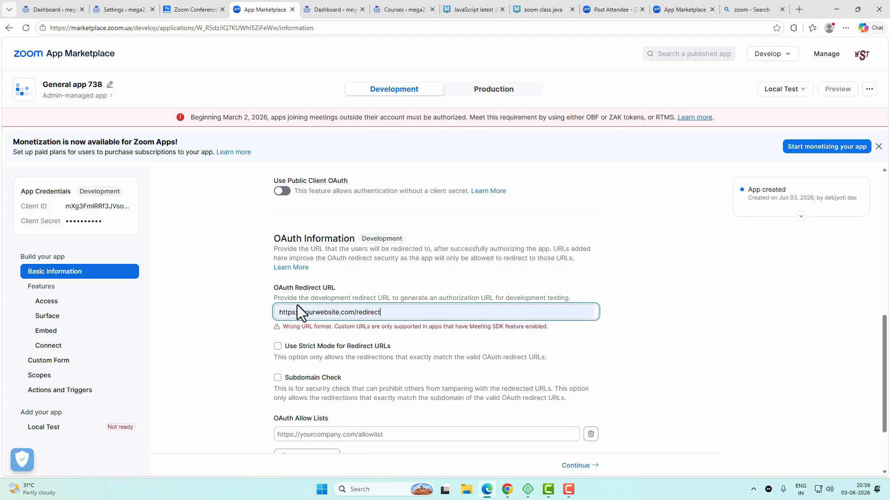
pyautogui.scroll(-2, 501, 329)
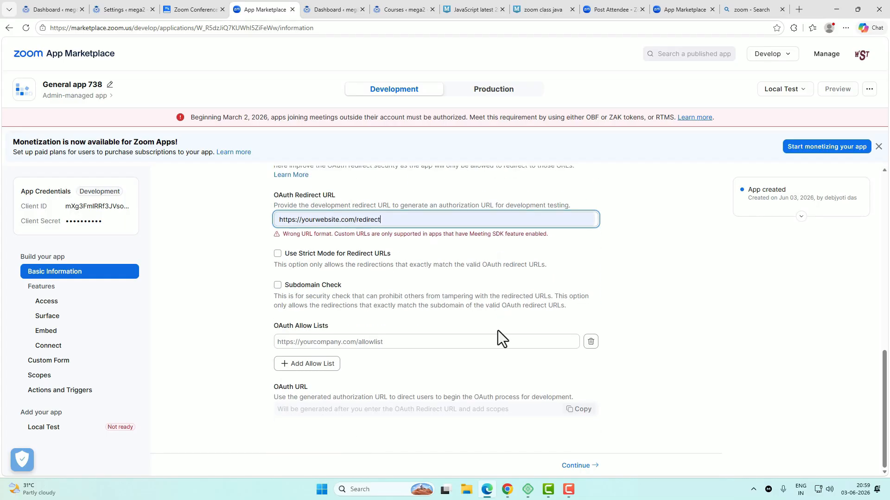
pyautogui.click(576, 466)
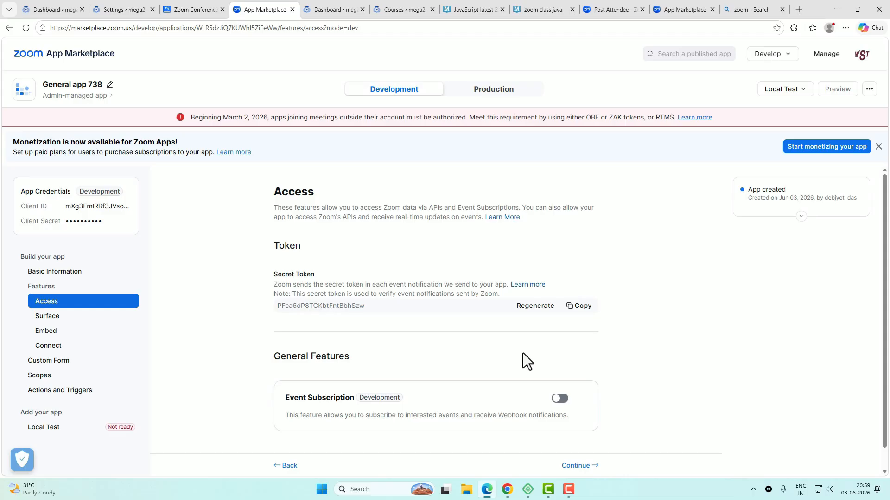
# Step: Turn on Meeting SDK in the Embed step, then continue past Connect and Custom Form to Scopes
pyautogui.click(576, 466)
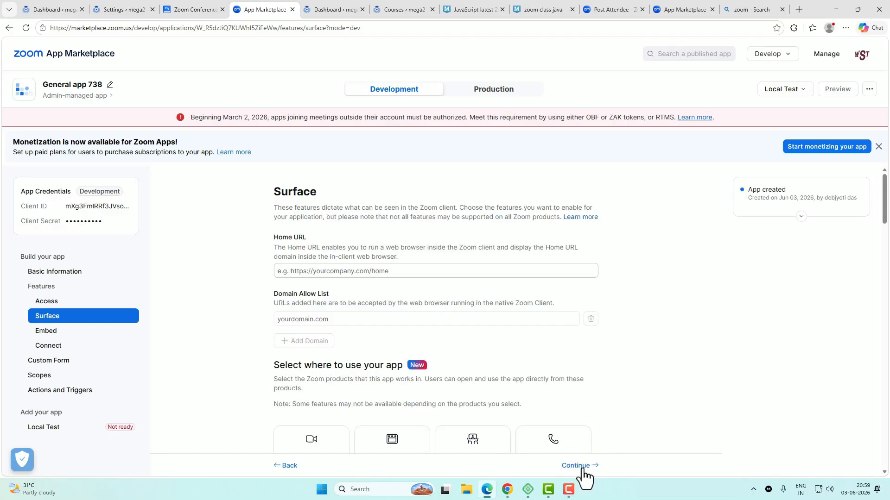
pyautogui.click(582, 468)
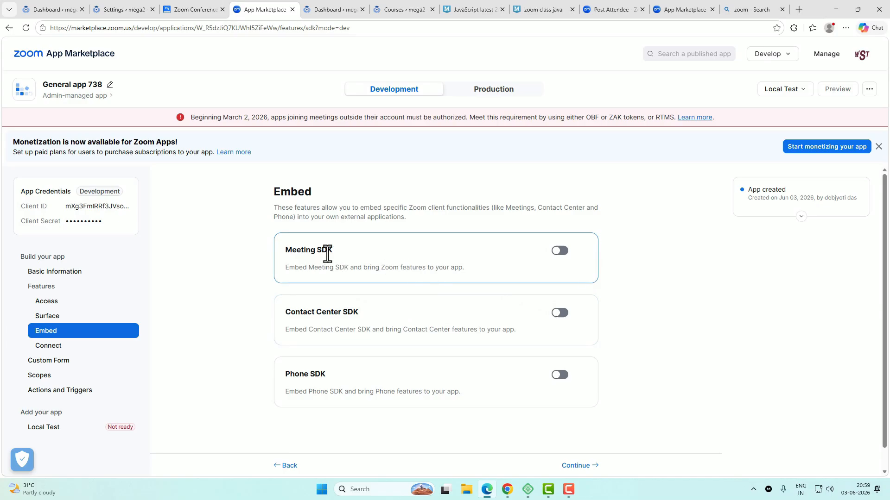
pyautogui.click(560, 252)
pyautogui.scroll(-5, 648, 435)
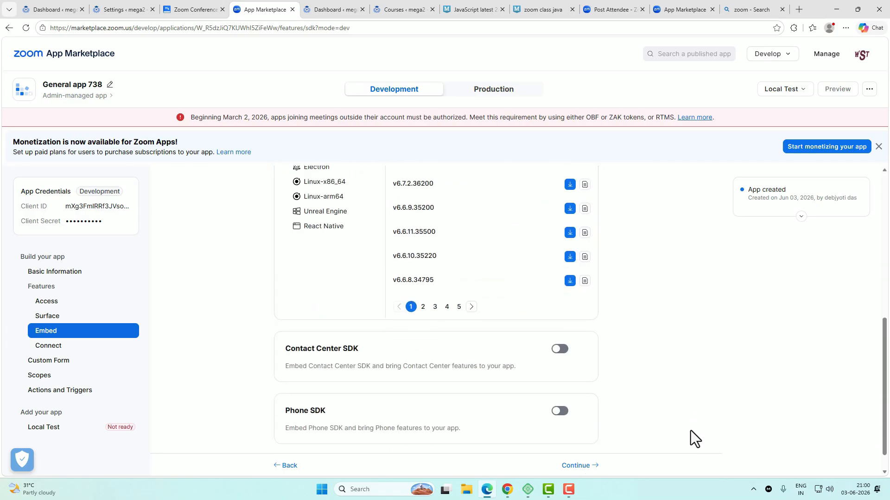
pyautogui.click(590, 469)
pyautogui.click(588, 469)
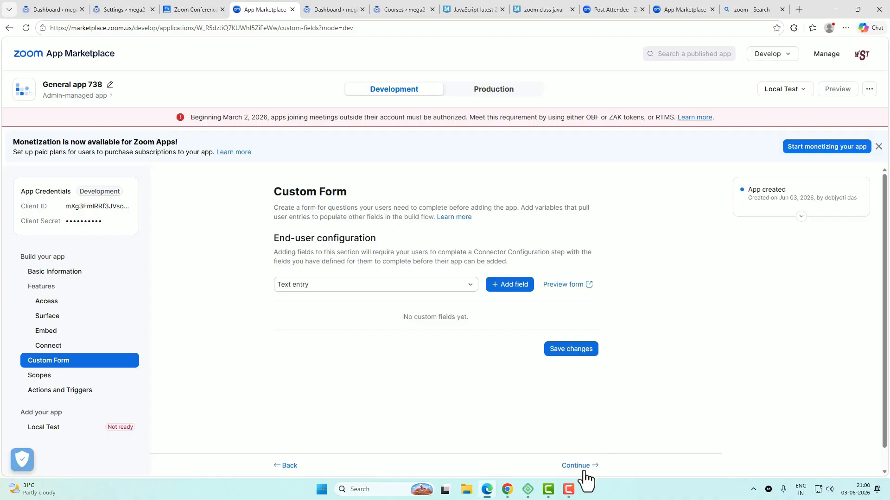
pyautogui.click(583, 470)
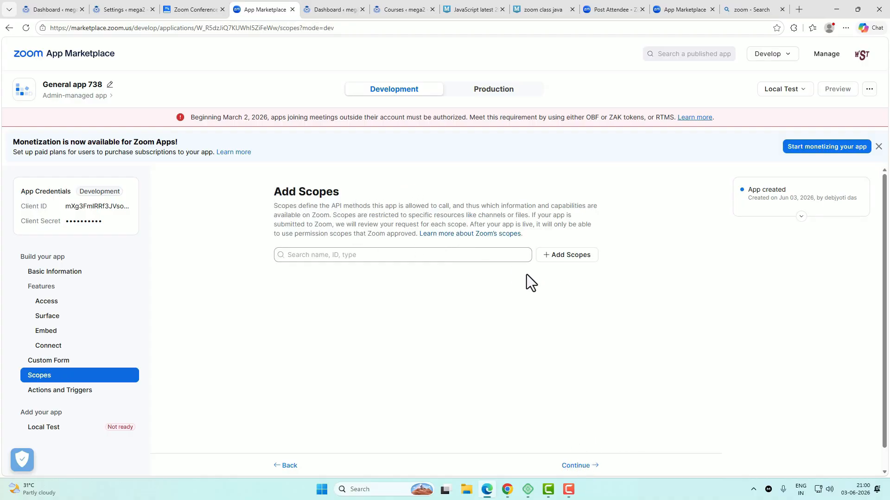
# Step: Copy user:read:zak:admin from the MasterStudy Zoom docs and add that scope to General app 738
pyautogui.click(194, 9)
pyautogui.scroll(-8, 474, 305)
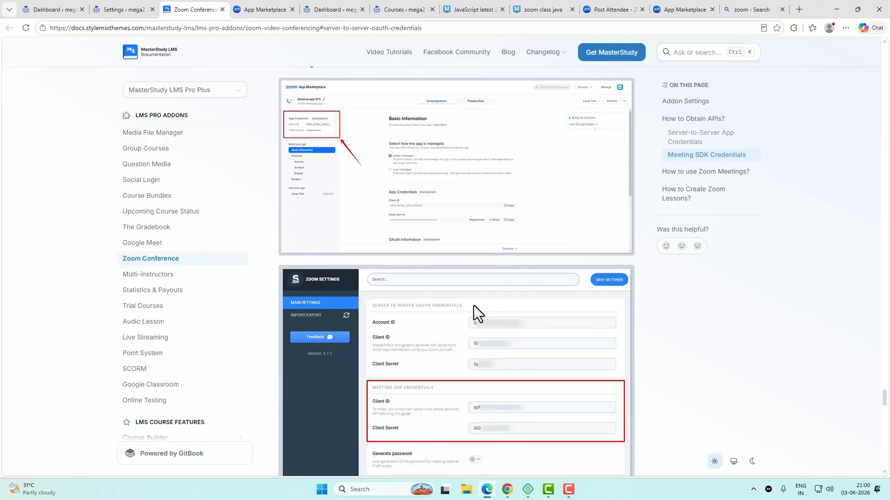
pyautogui.scroll(6, 440, 257)
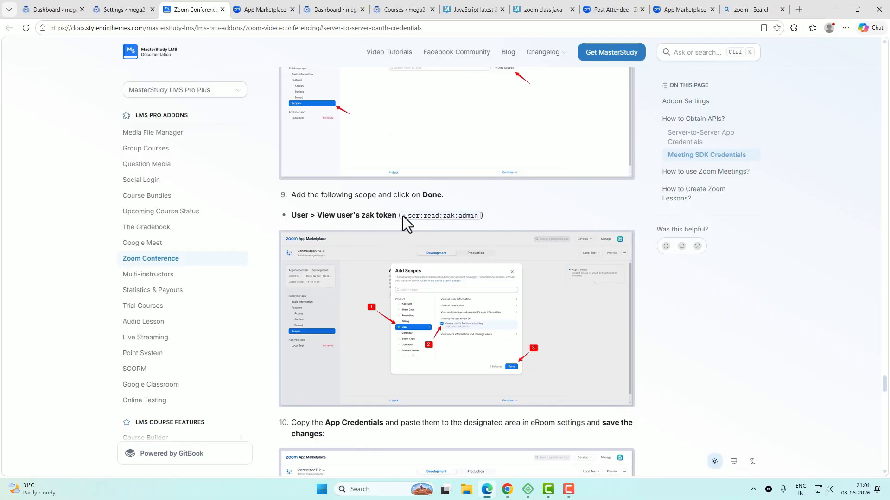
pyautogui.moveTo(402, 216); pyautogui.dragTo(480, 220)
pyautogui.hotkey('ctrl', 'c')
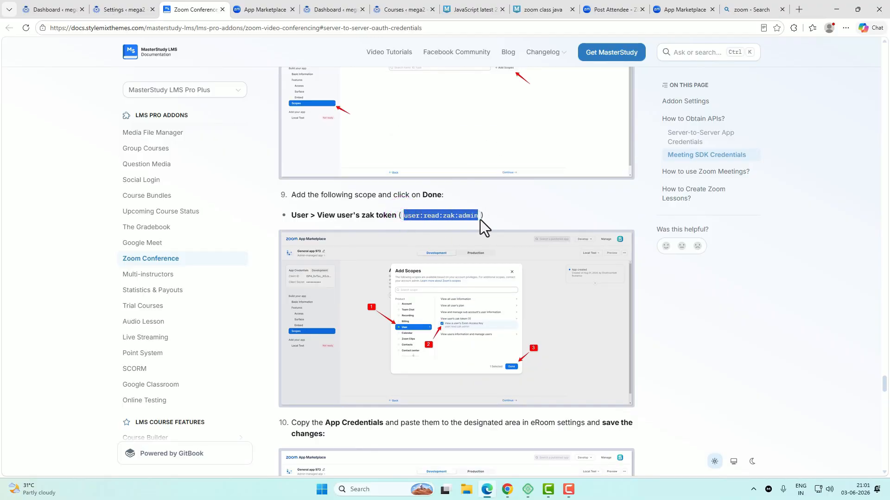
pyautogui.click(264, 9)
pyautogui.click(563, 257)
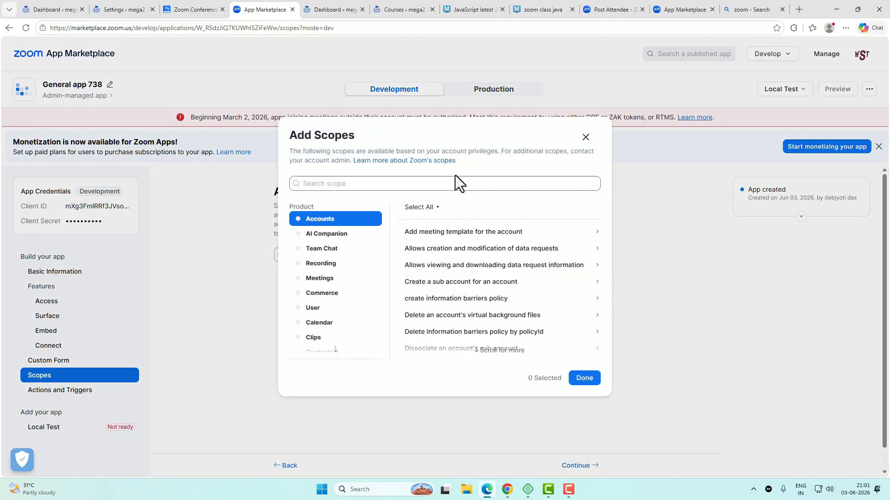
pyautogui.click(458, 183)
pyautogui.hotkey('ctrl', 'v')
pyautogui.click(437, 244)
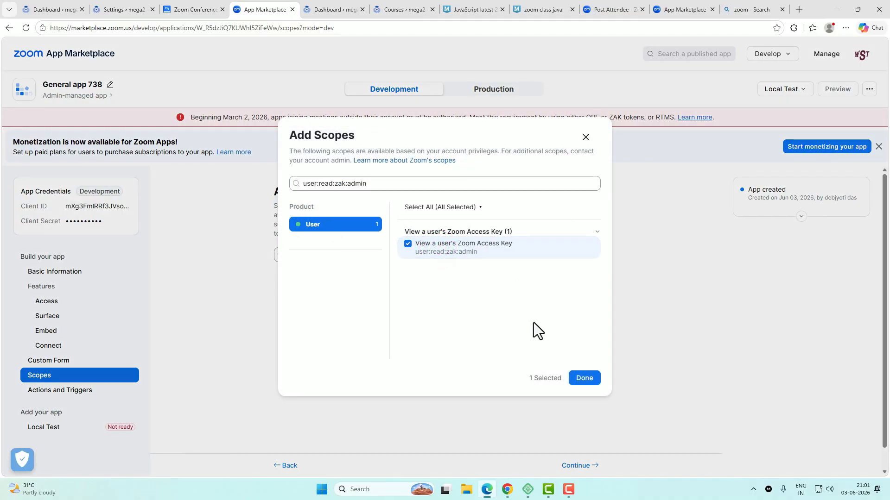
pyautogui.click(588, 378)
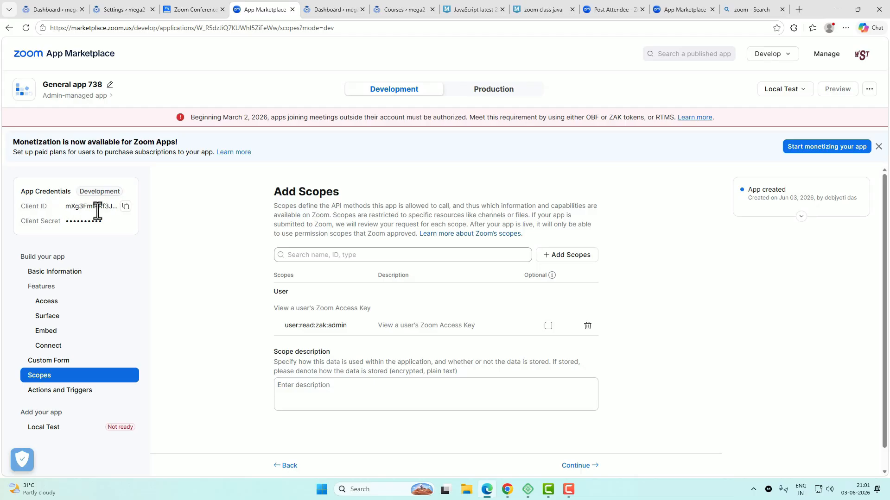
# Step: Copy the Zoom app's Client ID and Client Secret into MasterStudy's Meeting SDK fields
pyautogui.click(125, 206)
pyautogui.click(119, 10)
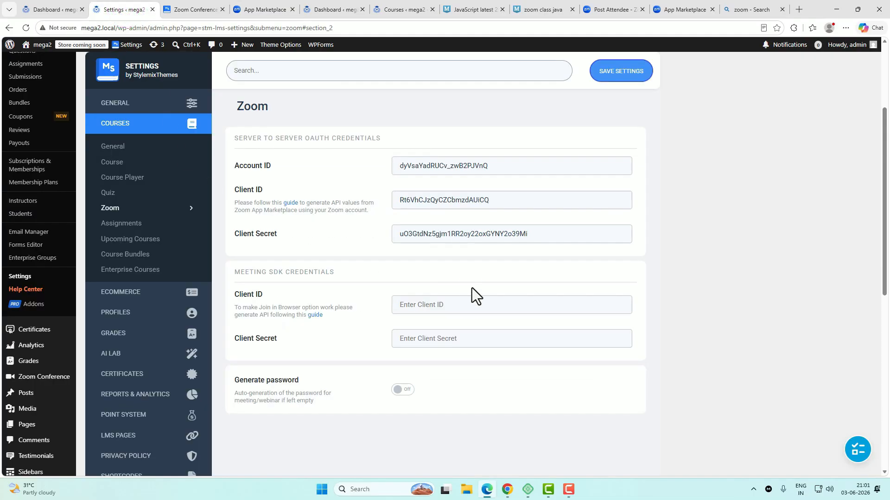
pyautogui.click(471, 304)
pyautogui.click(262, 9)
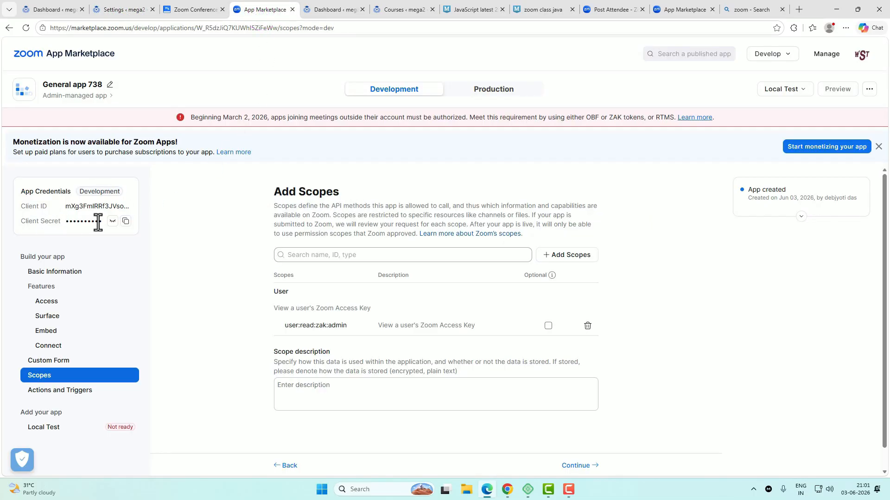
pyautogui.click(117, 222)
pyautogui.click(120, 10)
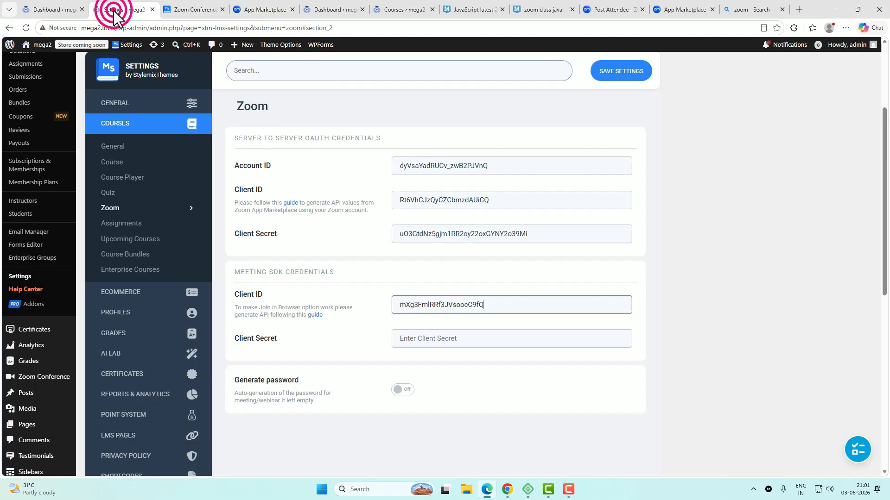
pyautogui.click(440, 335)
pyautogui.hotkey('ctrl', 'v')
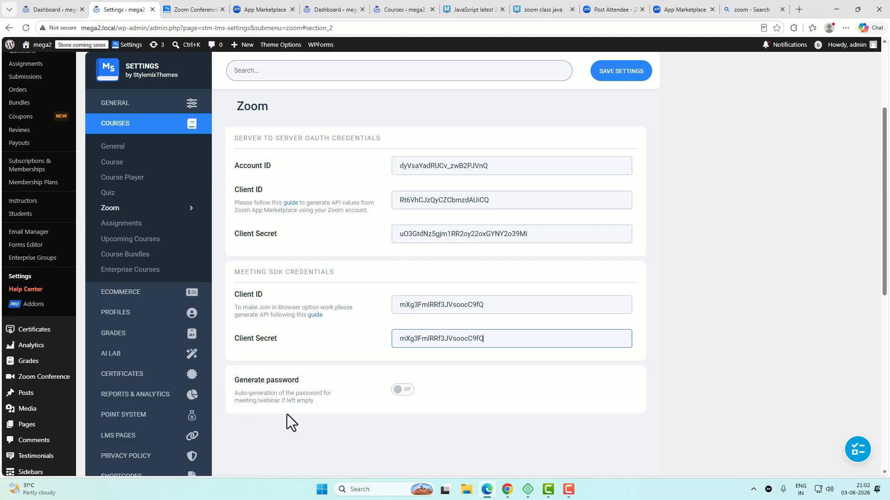
# Step: Turn on Generate password and save the Zoom settings
pyautogui.click(406, 392)
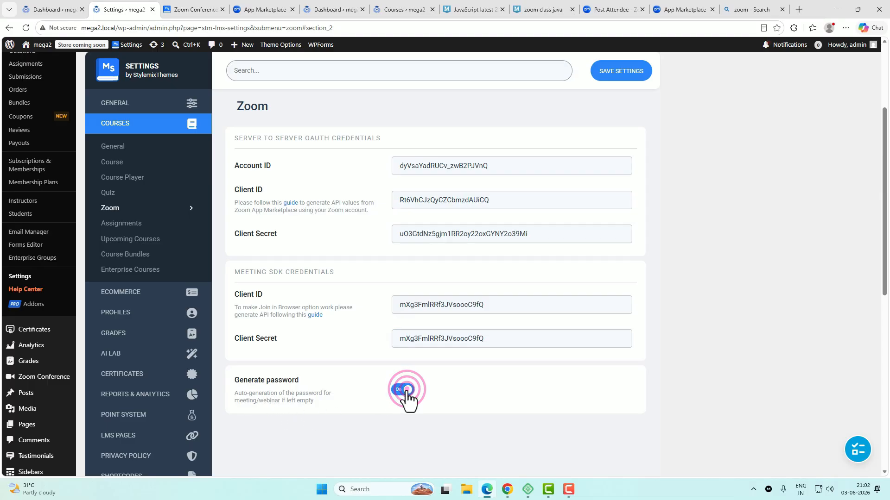
pyautogui.click(619, 72)
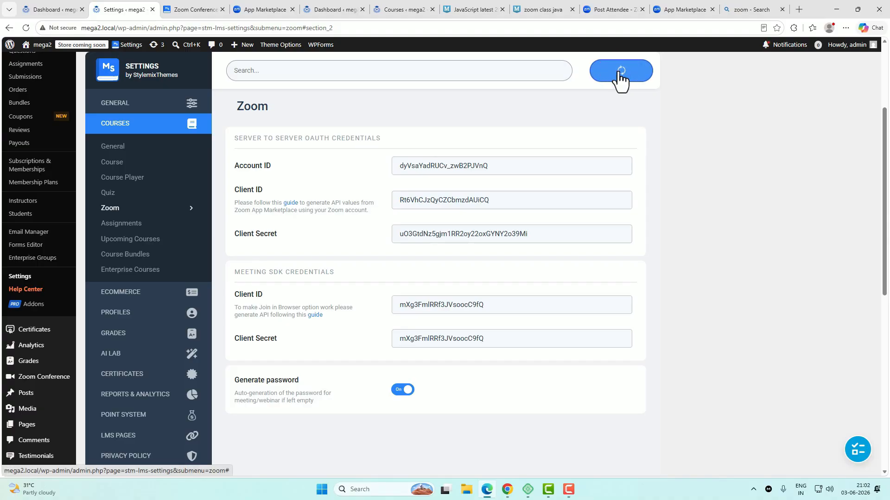
pyautogui.scroll(2, 755, 238)
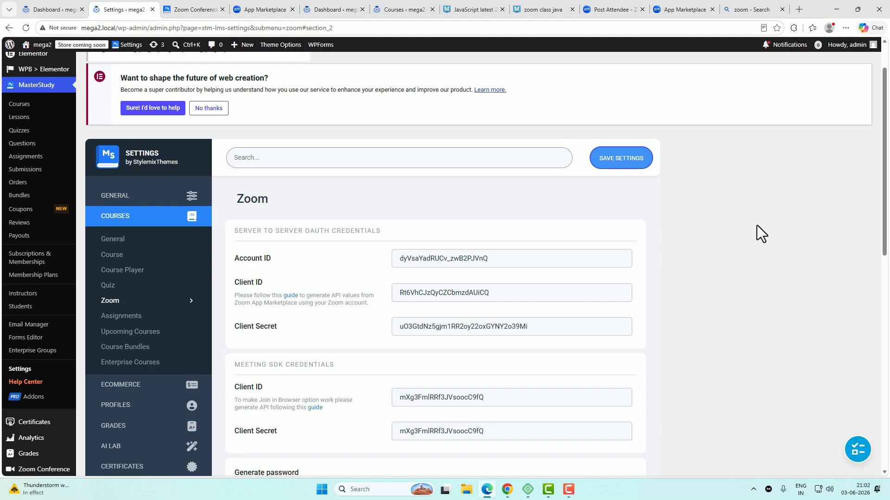
# Step: Go to MasterStudy > Courses in the WordPress admin sidebar
pyautogui.click(20, 106)
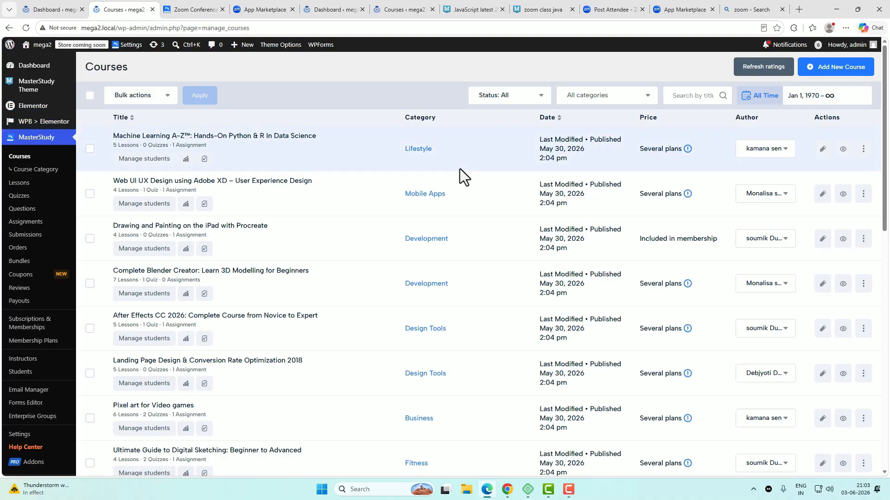
# Step: Open Machine Learning A–Z and add a Zoom-type lesson under After Intro
pyautogui.click(301, 135)
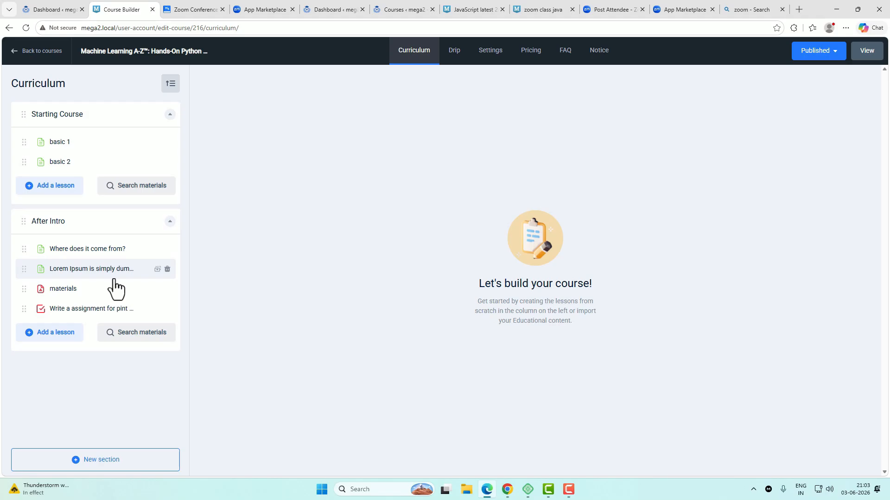
pyautogui.click(62, 336)
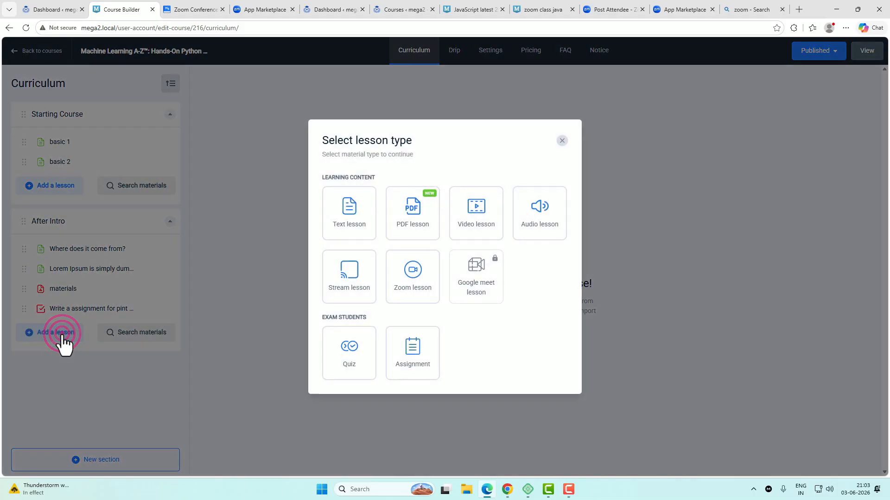
pyautogui.click(412, 282)
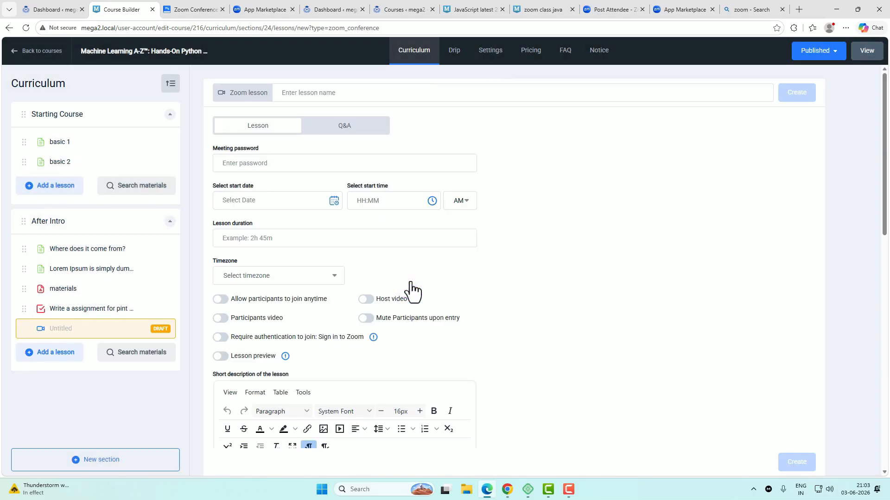
# Step: Name the lesson 'zoom1' and enter a meeting password
pyautogui.click(290, 95)
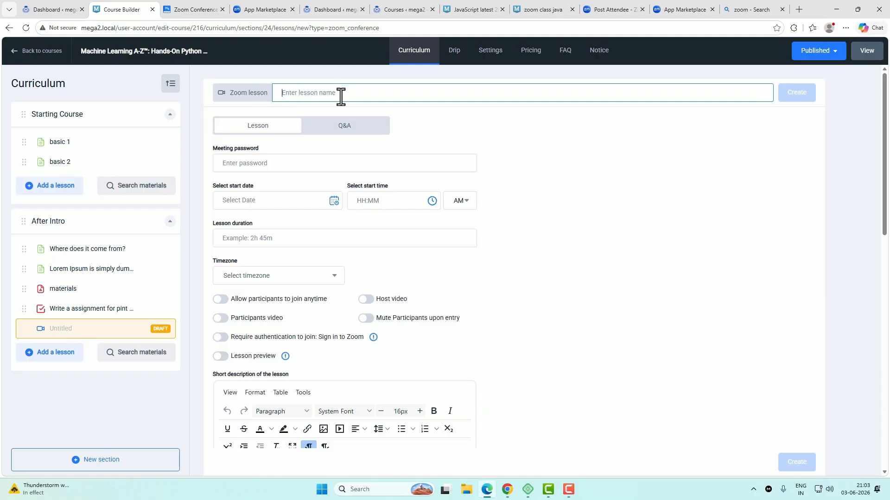
pyautogui.write('zoom1')
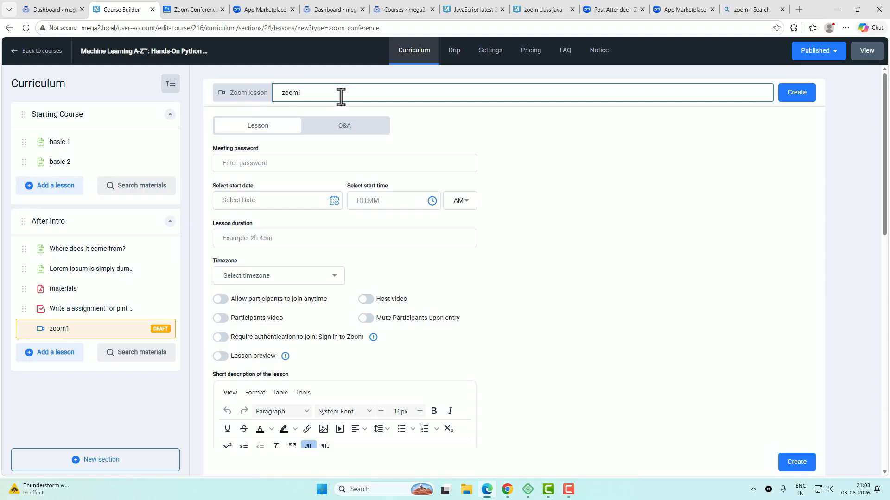
pyautogui.click(308, 160)
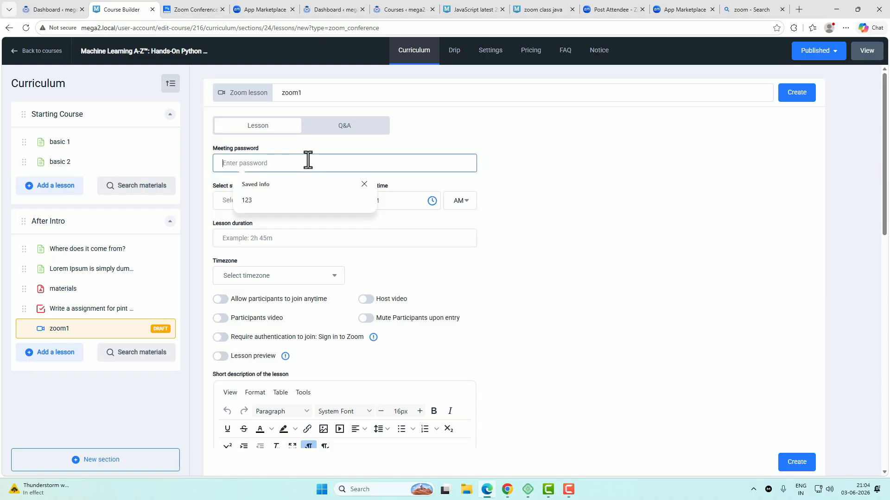
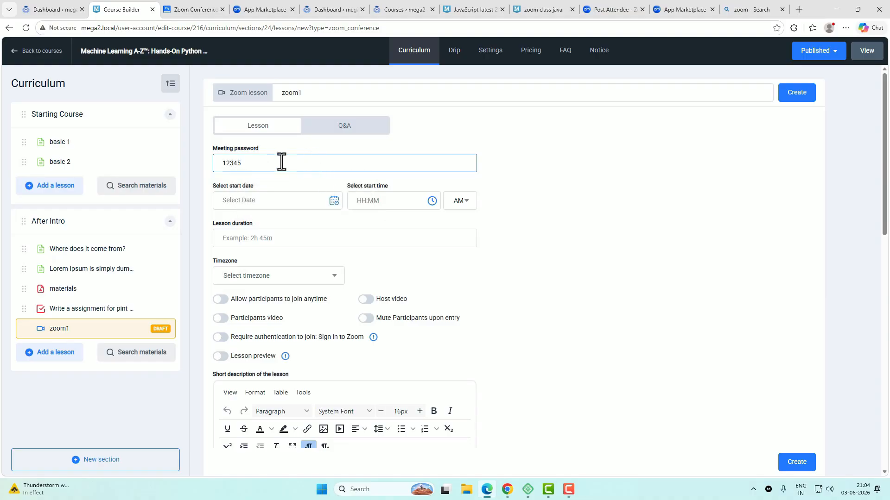
# Step: Schedule the lesson to start on July 2, 2026 at 10:00 AM
pyautogui.click(306, 200)
pyautogui.click(325, 224)
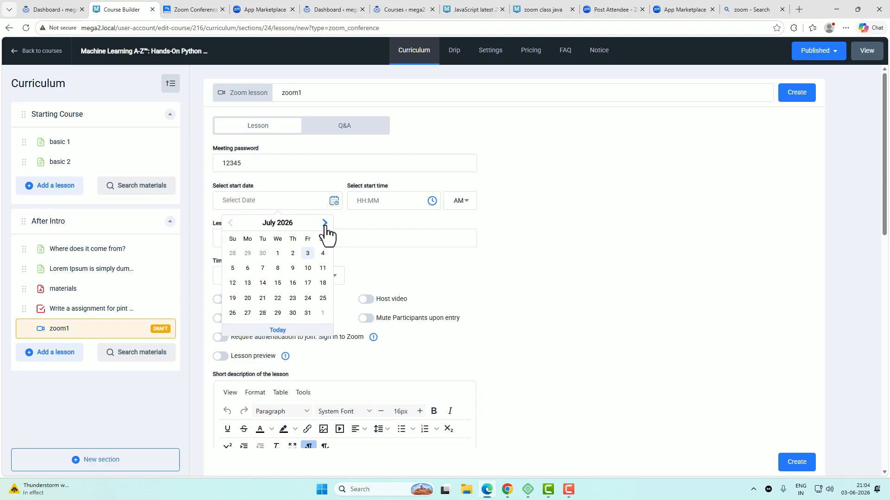
pyautogui.click(293, 253)
pyautogui.click(375, 200)
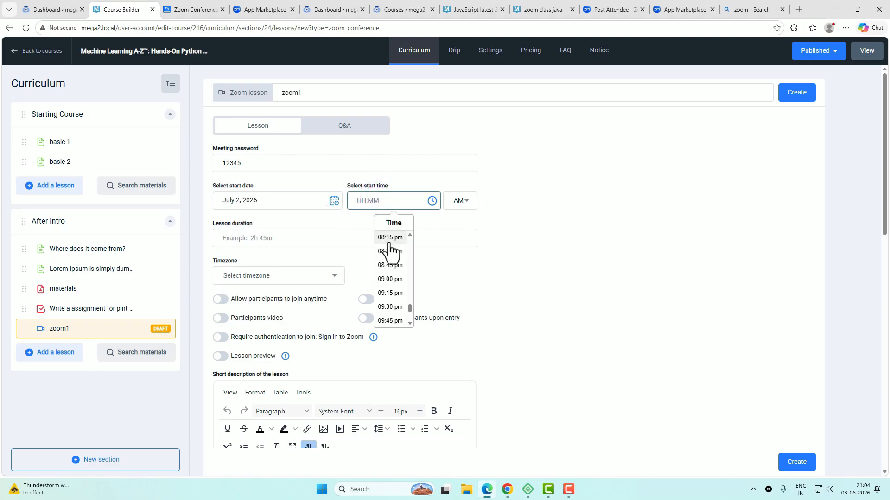
pyautogui.scroll(9, 394, 274)
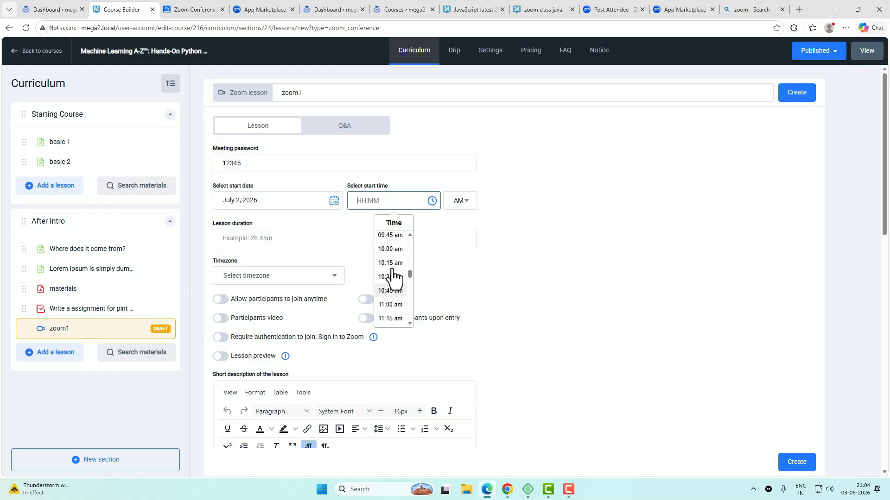
pyautogui.click(388, 273)
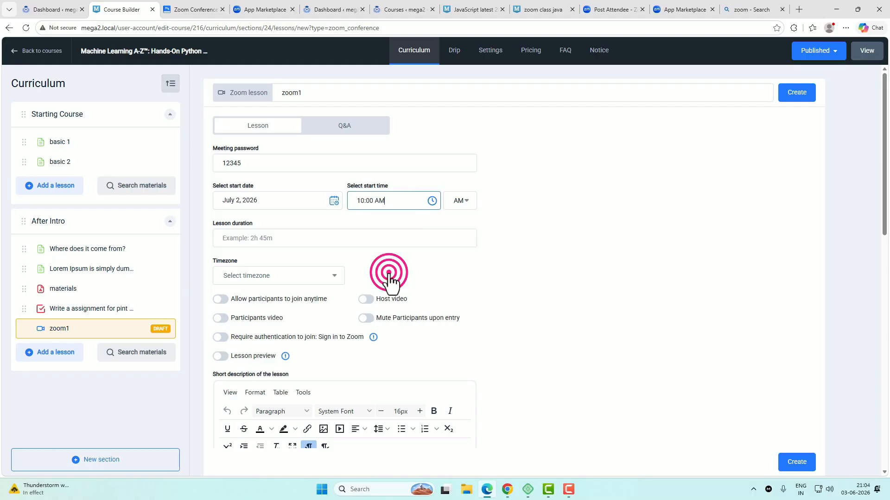
# Step: Set the duration to 1h 30m and the timezone to GMT+5:30 Mumbai, Kolkata, New Delhi
pyautogui.click(292, 238)
pyautogui.click(291, 276)
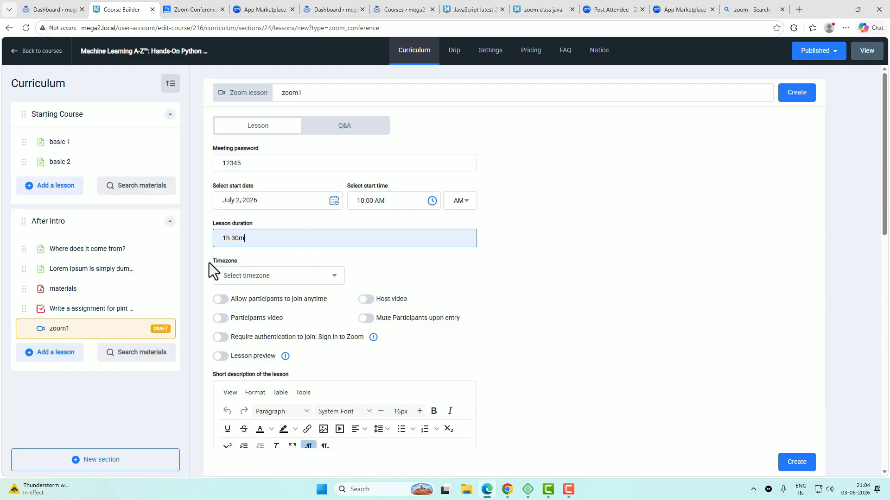
pyautogui.click(343, 283)
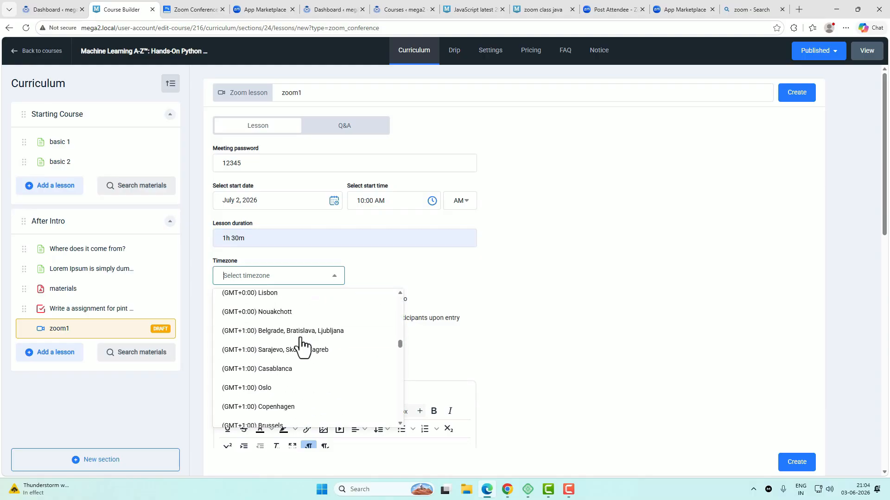
pyautogui.scroll(-15, 307, 354)
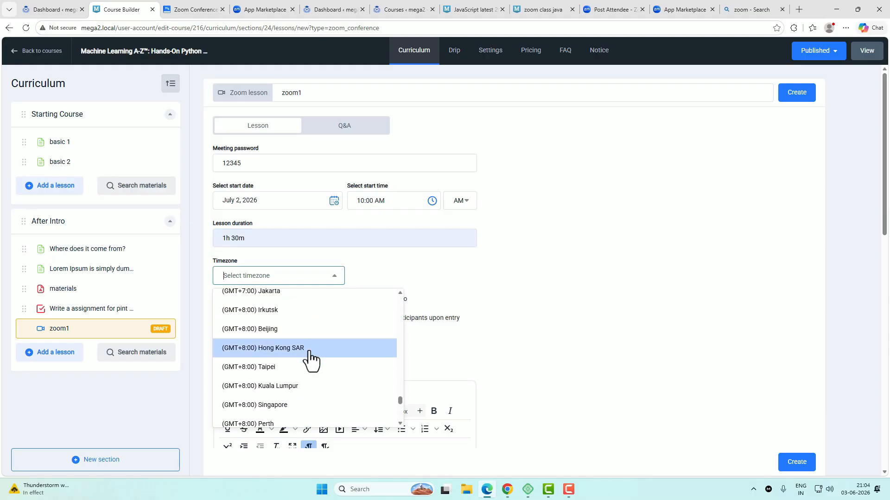
pyautogui.scroll(-5, 310, 360)
pyautogui.scroll(13, 311, 361)
pyautogui.scroll(2, 311, 362)
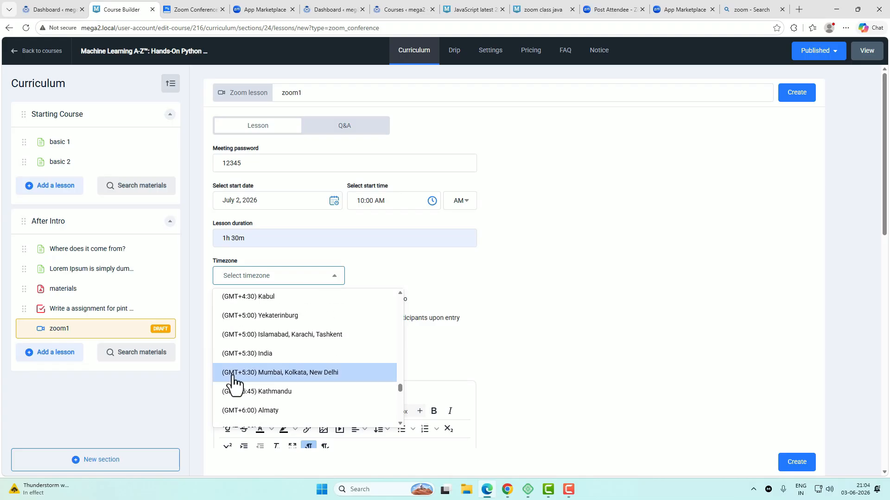
pyautogui.click(333, 373)
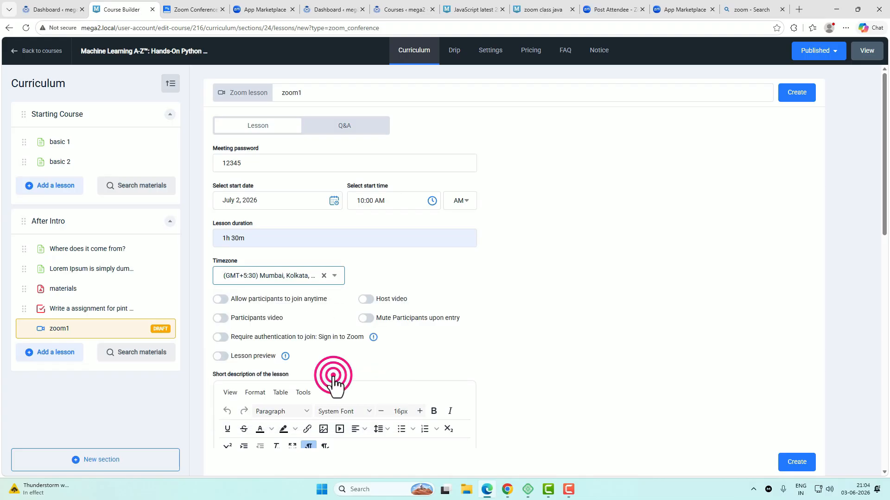
# Step: Switch on join anytime, participants' video, mute on entry, and require authentication
pyautogui.scroll(-1, 515, 349)
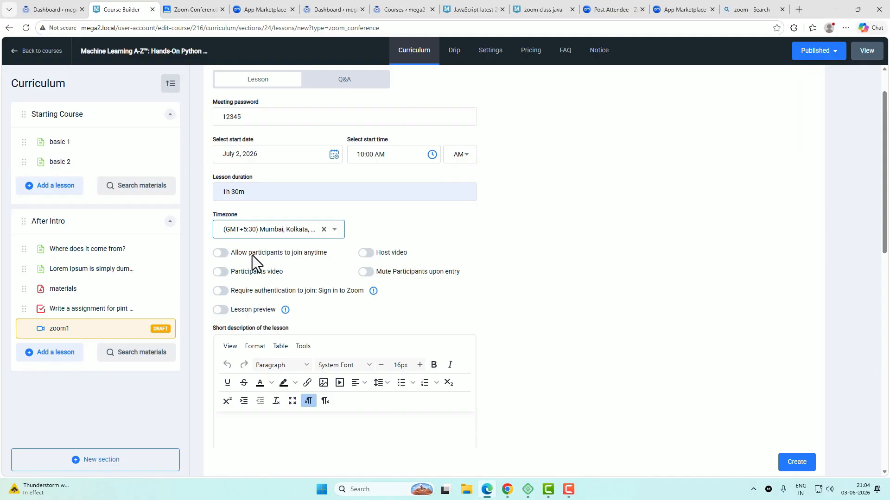
pyautogui.click(220, 252)
pyautogui.click(366, 253)
pyautogui.click(366, 272)
pyautogui.click(221, 272)
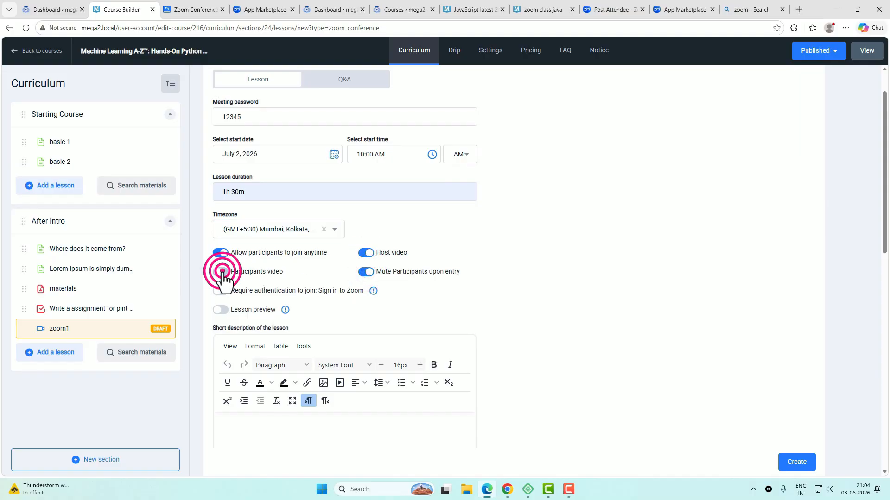
pyautogui.click(221, 290)
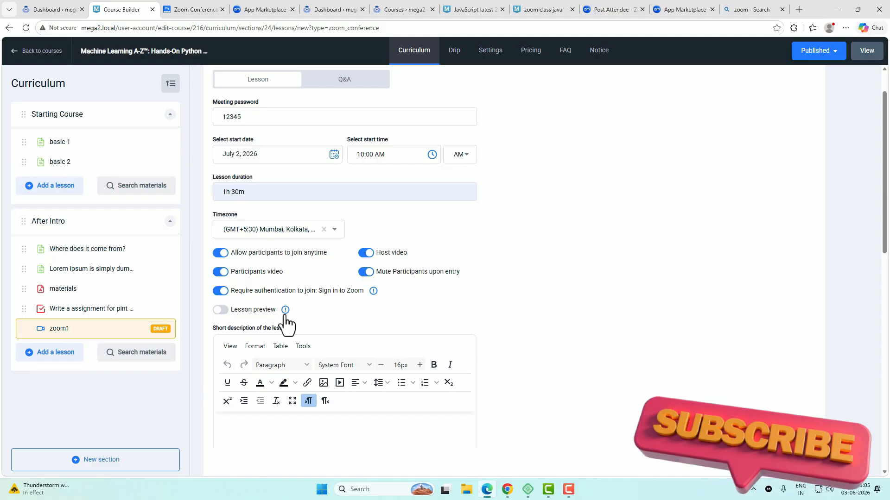
# Step: Paste the Zoom integration paragraph into both Short description and Lesson content
pyautogui.scroll(-3, 384, 319)
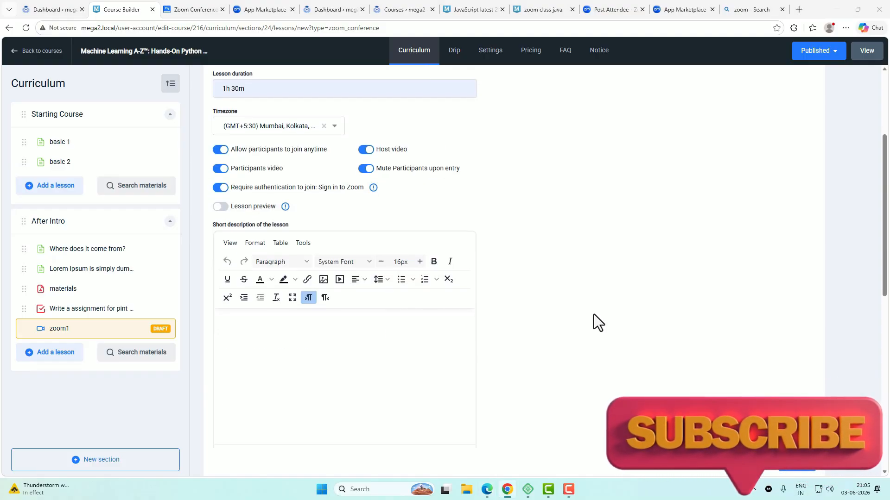
pyautogui.click(365, 313)
pyautogui.write('Zoom integration in MasterStudy LMS allows instructors to conduct live online classes and webinars directly from their LMS website. It provides a seamless learning experience by enabling students to join sessions from their course dashboard, interact with instructors in real time, participate in discussions, and attend live workshops. The integration helps improve student engagement, simplifies course management, supports multiple instructors, and is ideal for online schools, coaching businesses, corporate training, and educational platforms. Overall, it combines the power of live teaching with the convenience of a complete LMS solution.')
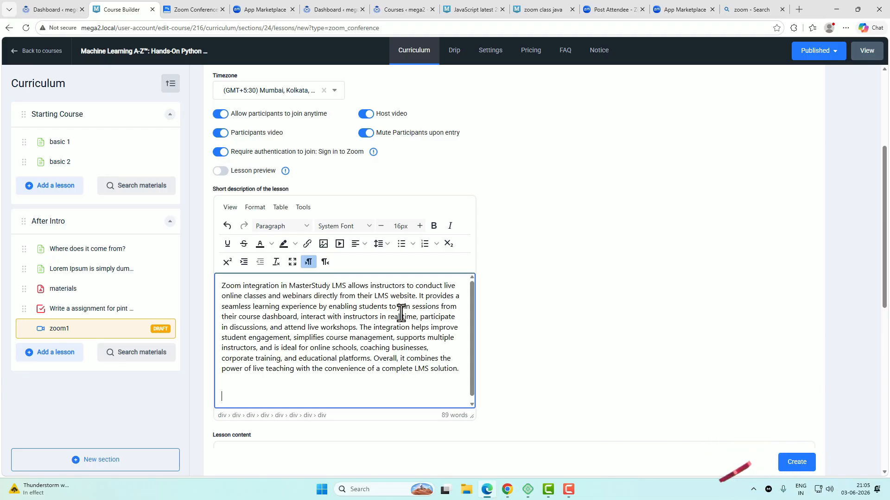
pyautogui.scroll(-5, 399, 312)
pyautogui.click(419, 332)
pyautogui.write('Zoom integration in MasterStudy LMS allows instructors to conduct live online classes and webinars directly from their LMS website. It provides a seamless learning experience by enabling students to join sessions from their course dashboard, interact with instructors in real time, participate in discussions, and attend live workshops. The integration helps improve student engagement, simplifies course management, supports multiple instructors, and is ideal for online schools, coaching businesses, corporate training, and educational platforms. Overall, it combines the power of live teaching with the convenience of a complete LMS solution.')
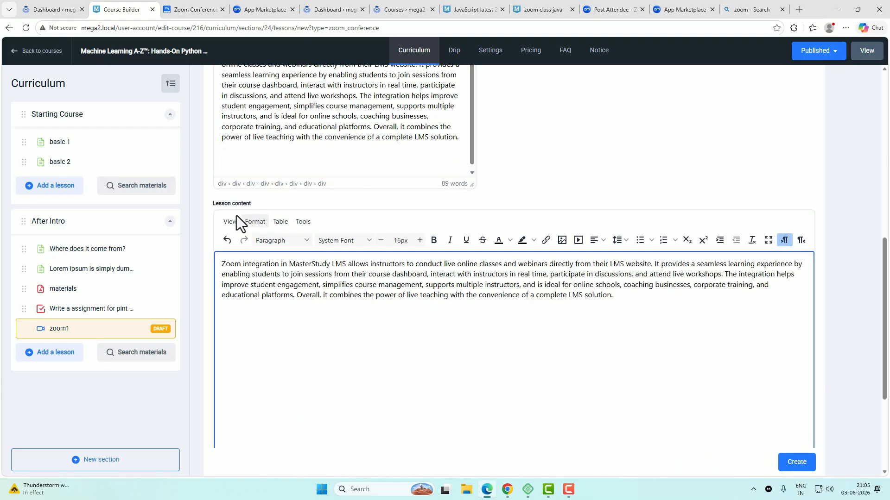
pyautogui.scroll(-4, 417, 338)
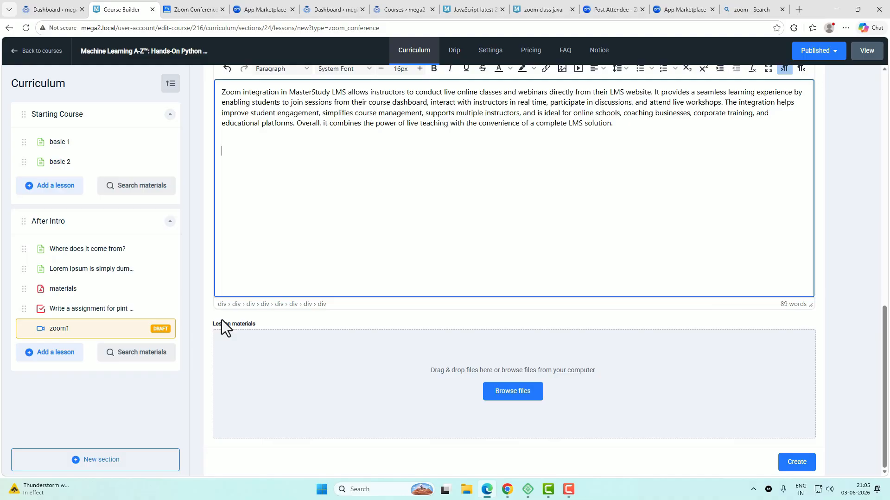
# Step: Upload dummy-pdf_2.pdf from Downloads as lesson material, then create the zoom1 lesson
pyautogui.click(528, 395)
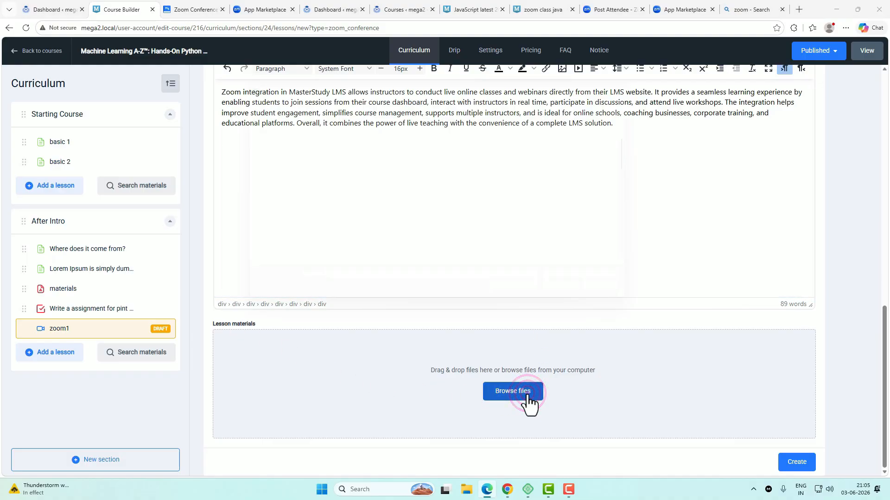
pyautogui.click(261, 208)
pyautogui.scroll(-5, 324, 225)
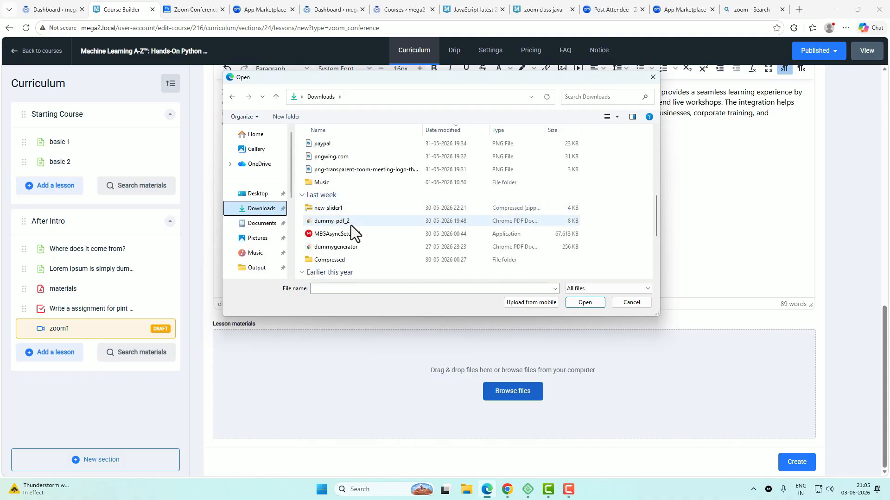
pyautogui.click(351, 222)
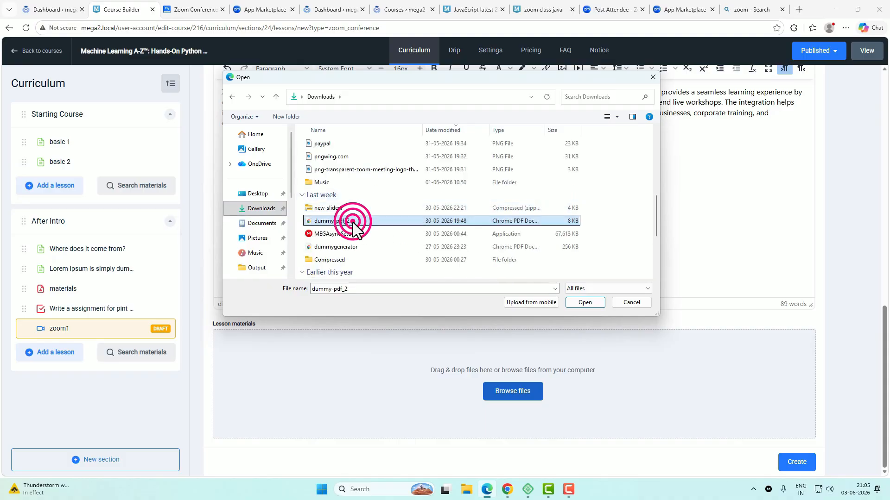
pyautogui.click(584, 303)
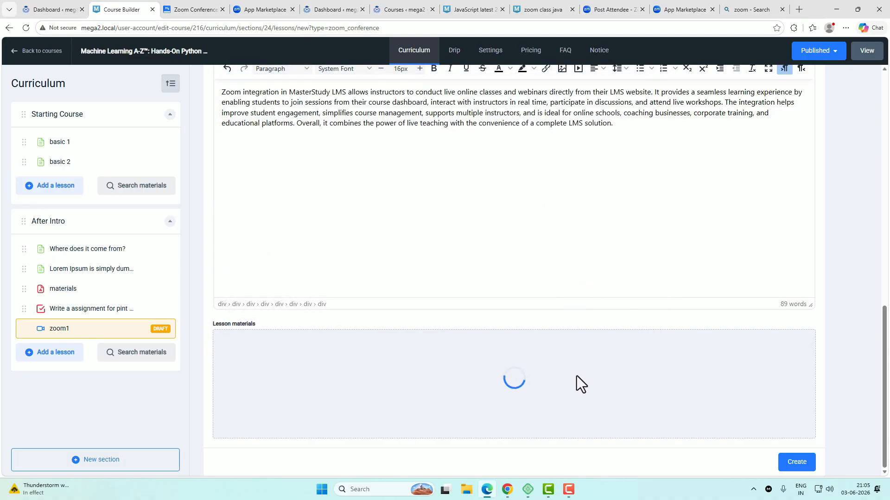
pyautogui.click(797, 462)
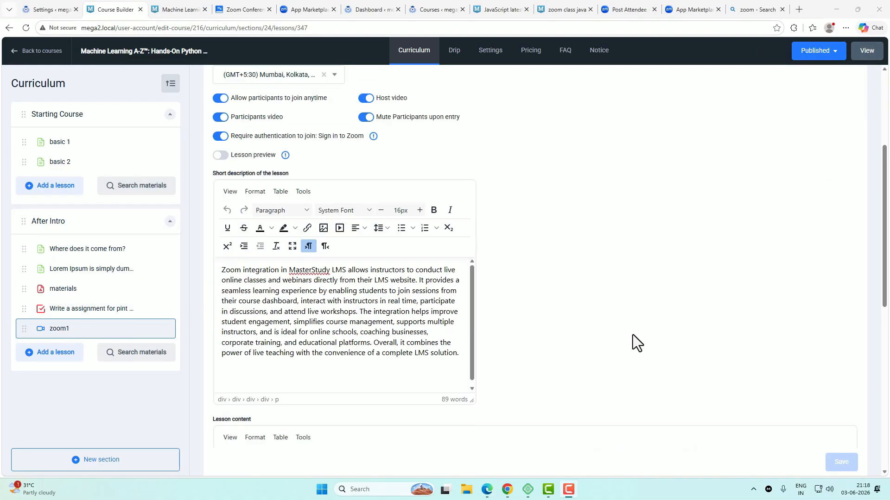
pyautogui.scroll(3, 632, 343)
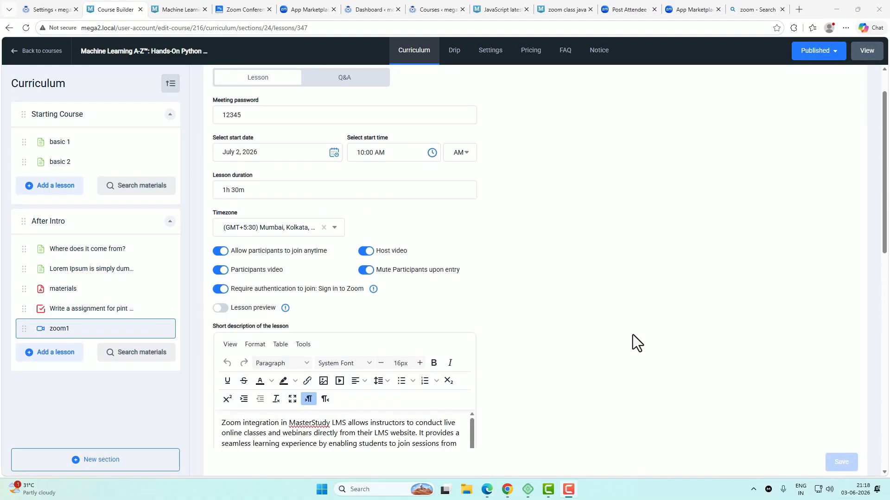
# Step: View the course on the live site and open the zoom1 lesson from its Curriculum list
pyautogui.click(868, 52)
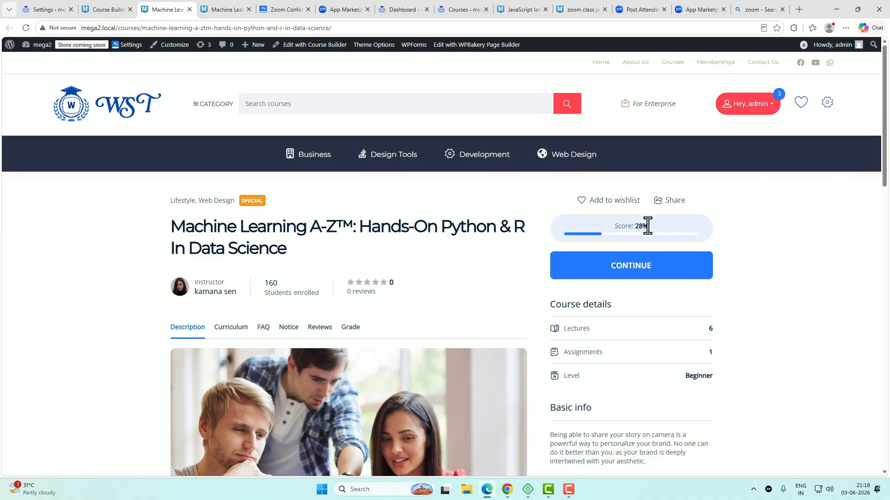
pyautogui.scroll(-3, 766, 298)
pyautogui.scroll(-1, 765, 298)
pyautogui.scroll(3, 766, 298)
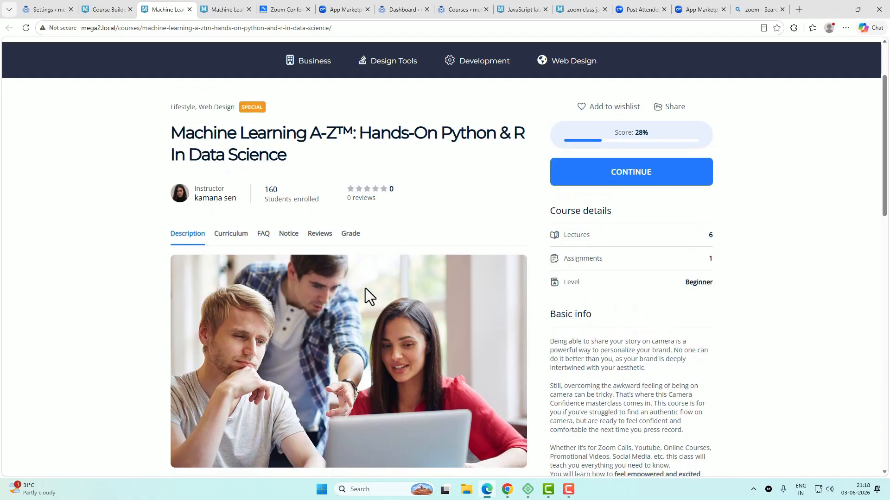
pyautogui.click(231, 235)
pyautogui.scroll(-4, 295, 258)
pyautogui.click(219, 286)
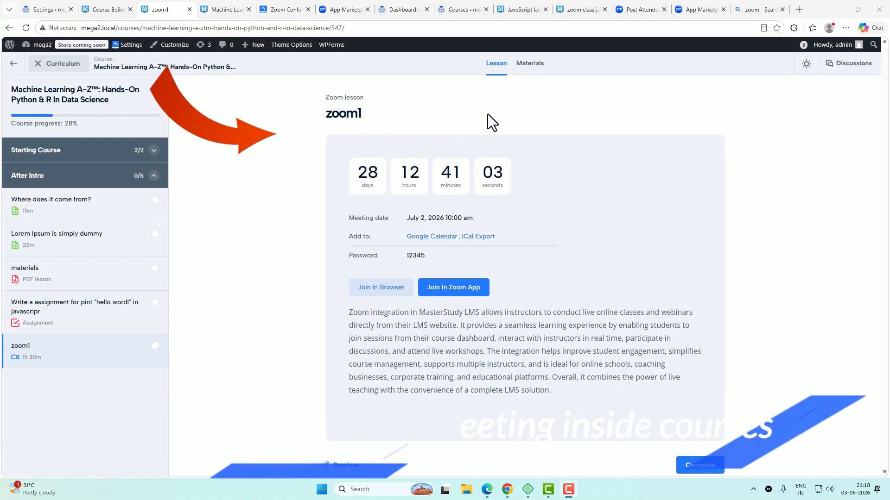
# Step: Check the zoom1 lesson's title, meeting password, description and PDF material, then launch Join In Zoom App
pyautogui.doubleClick(346, 114)
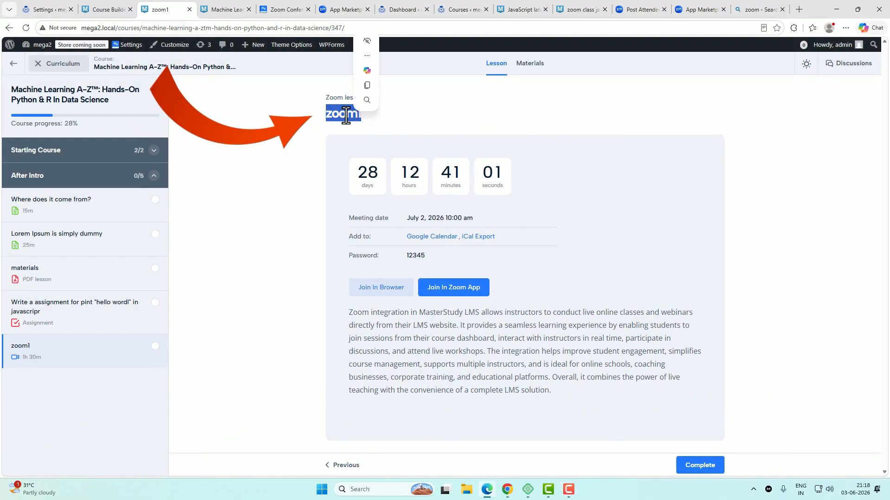
pyautogui.click(532, 205)
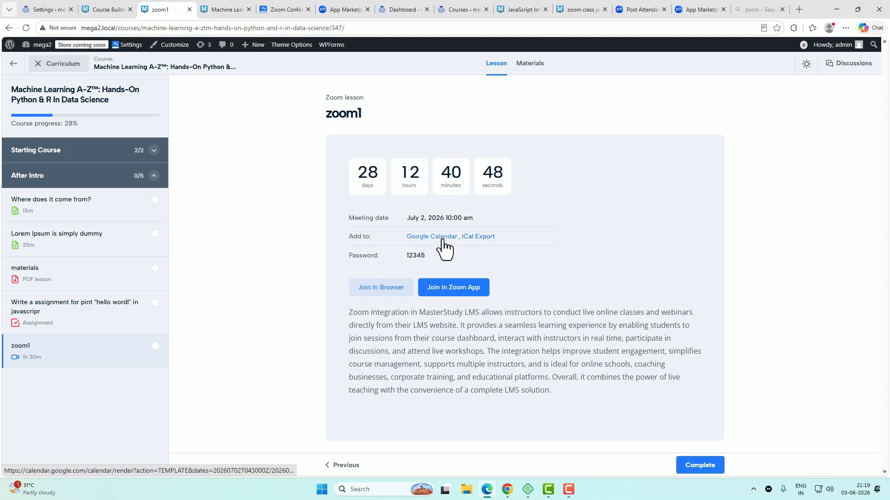
pyautogui.doubleClick(413, 256)
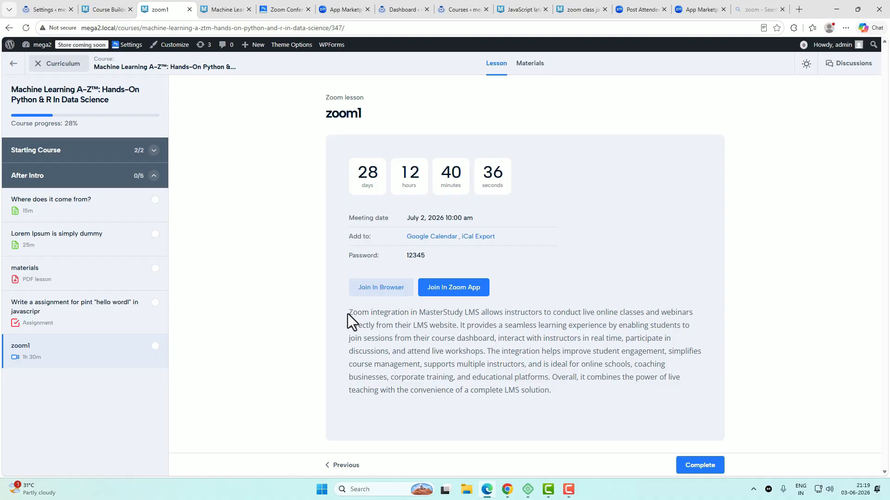
pyautogui.moveTo(348, 313); pyautogui.dragTo(588, 403)
pyautogui.scroll(-4, 588, 358)
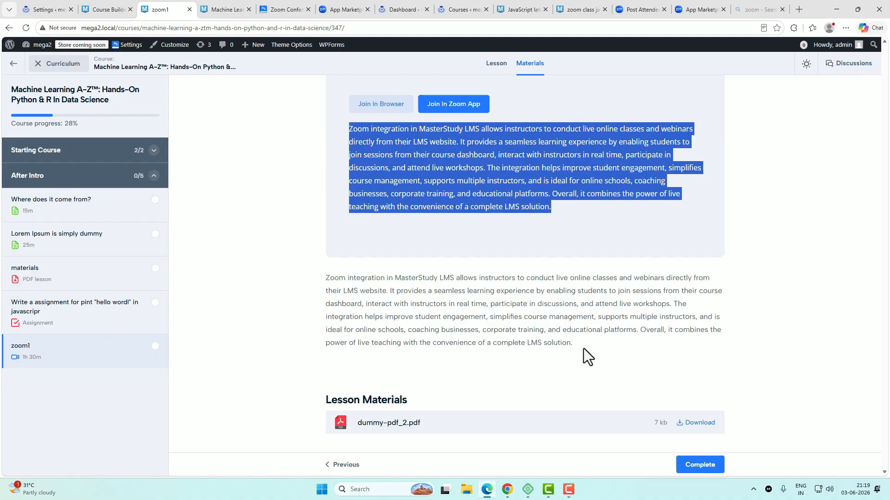
pyautogui.moveTo(582, 347); pyautogui.dragTo(320, 275)
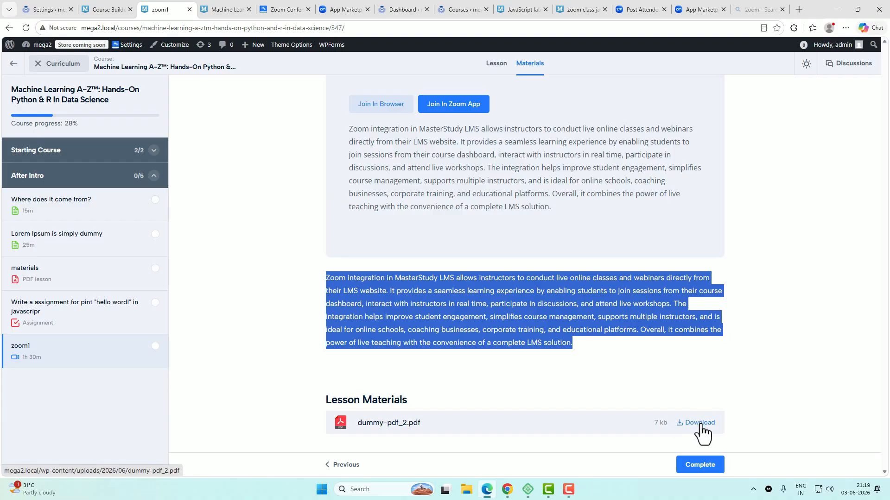
pyautogui.scroll(4, 620, 409)
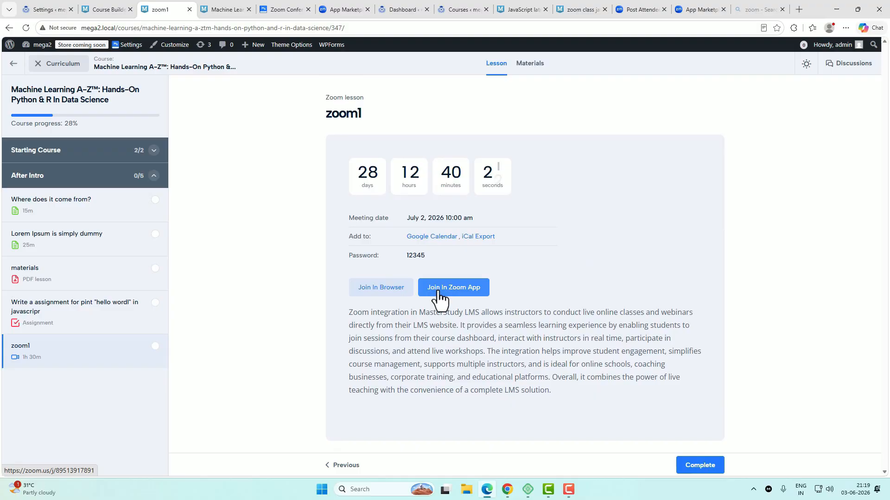
pyautogui.click(479, 290)
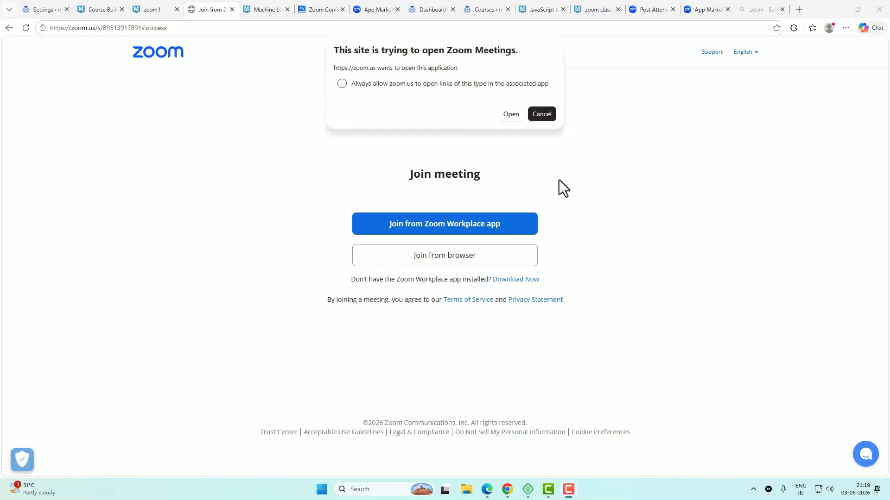
# Step: Join the zoom1 meeting from the browser instead of the desktop app, then end it for all
pyautogui.click(543, 136)
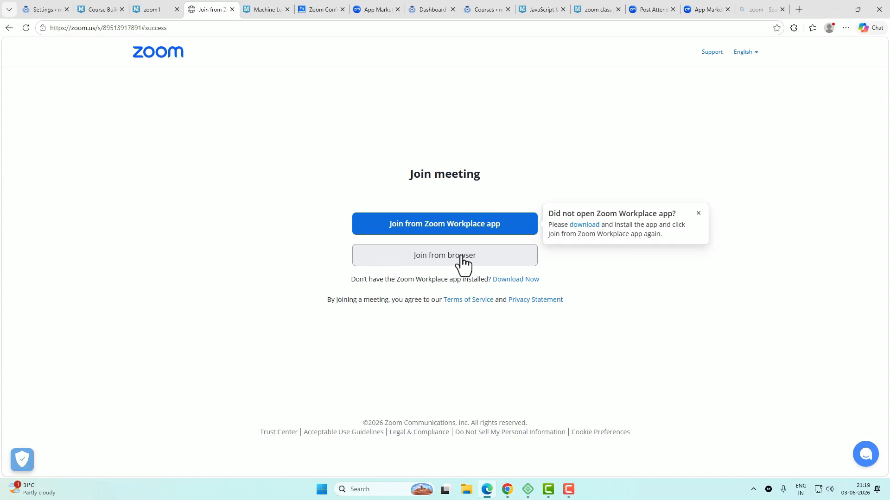
pyautogui.click(441, 259)
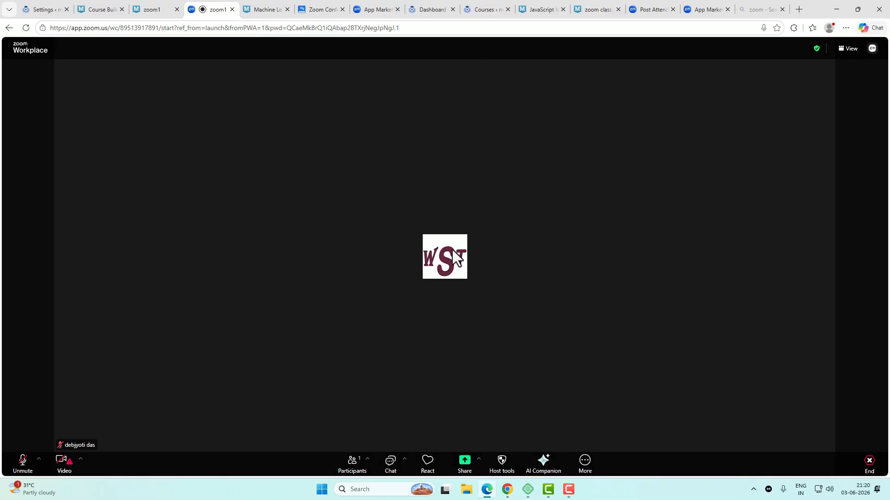
pyautogui.click(868, 466)
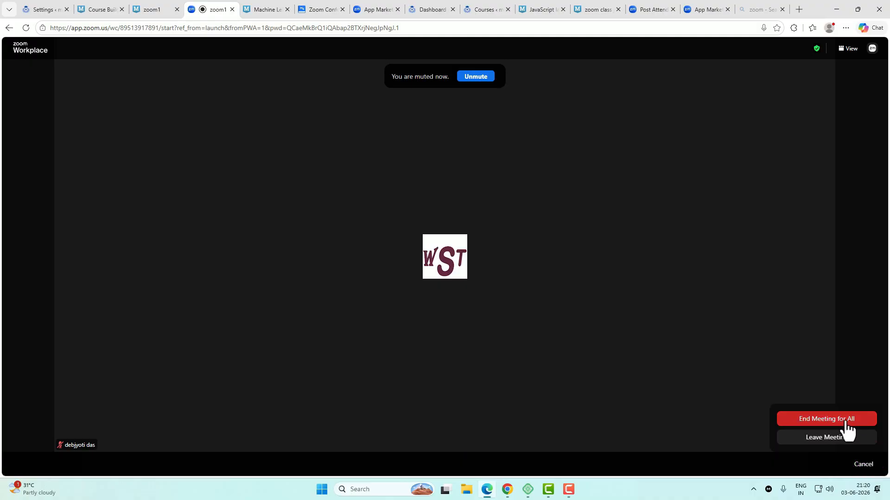
pyautogui.click(855, 422)
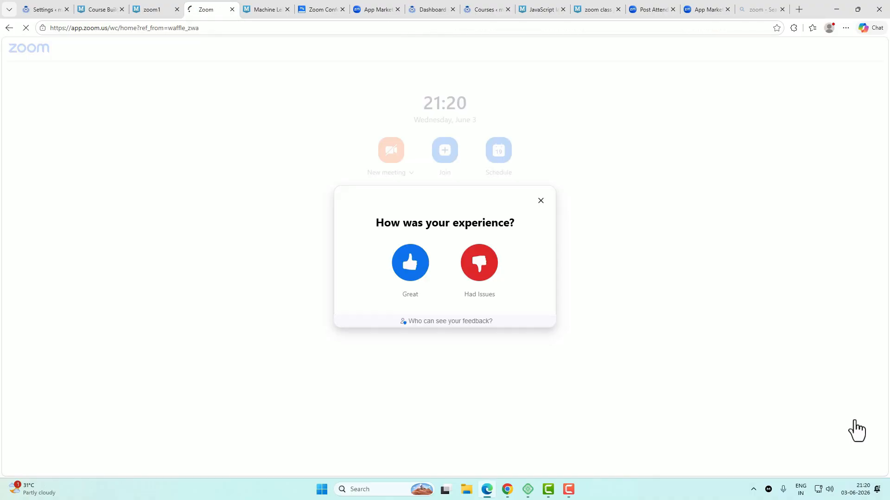